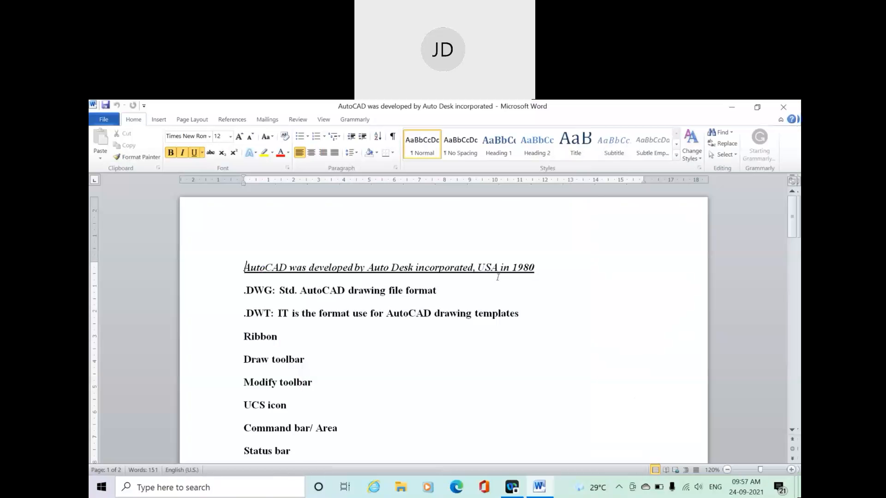
Step: Review the notes on the .DWG and .DWT file formats and the AutoCAD interface parts, from the ribbon to the status bar
scroll(499, 277, down, 1)
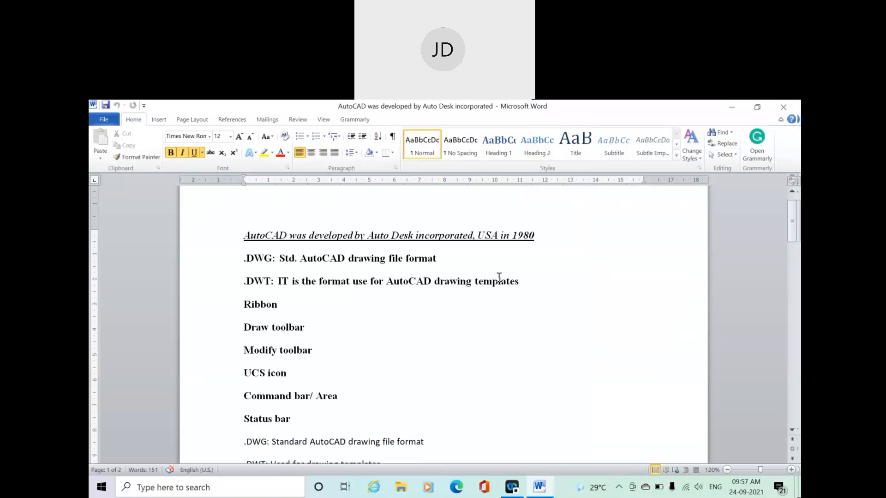
scroll(499, 276, down, 2)
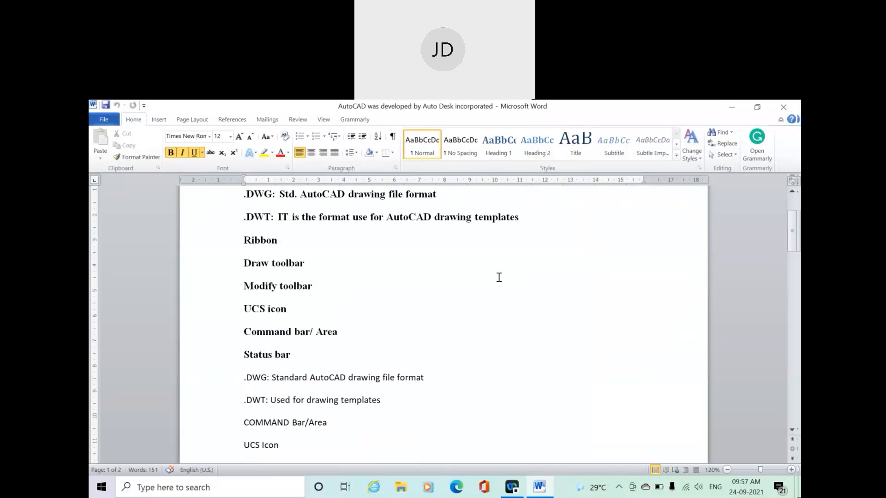
scroll(498, 277, up, 2)
scroll(499, 277, down, 2)
scroll(498, 277, down, 3)
click(245, 281)
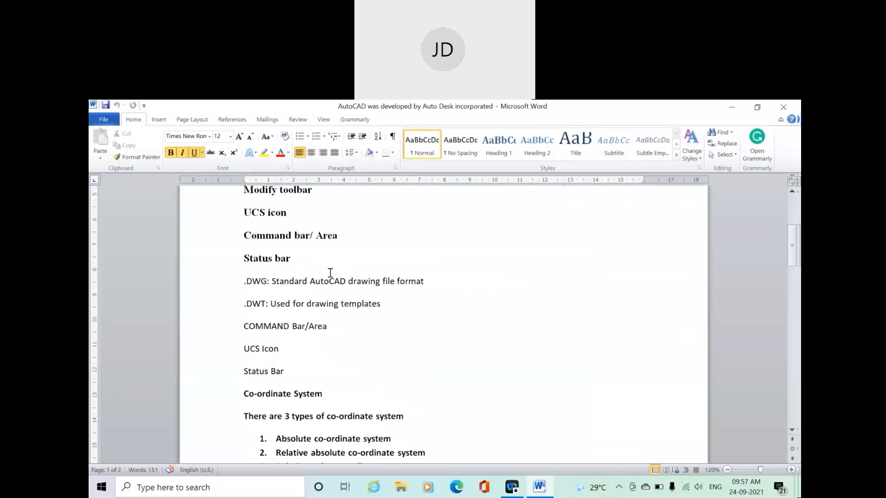
drag(245, 281, 310, 377)
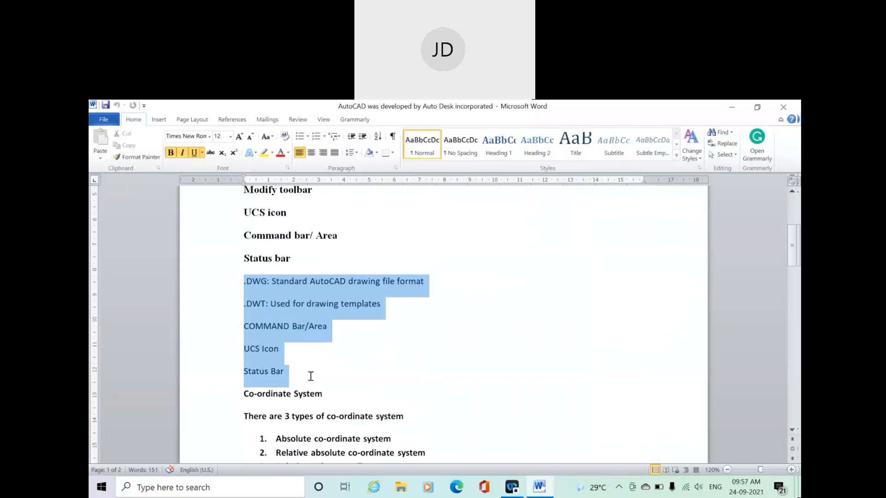
scroll(494, 322, down, 3)
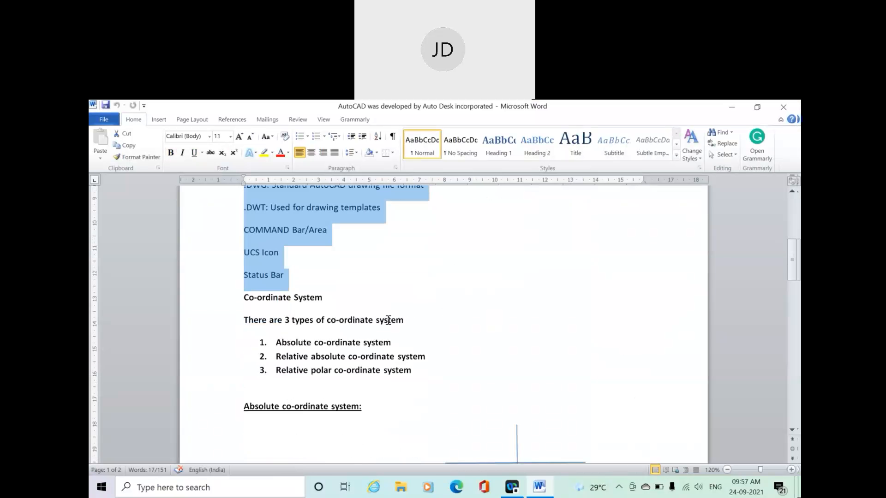
Step: Examine the notes on the absolute, relative absolute and relative polar co-ordinate systems and their entry formats
drag(246, 296, 405, 296)
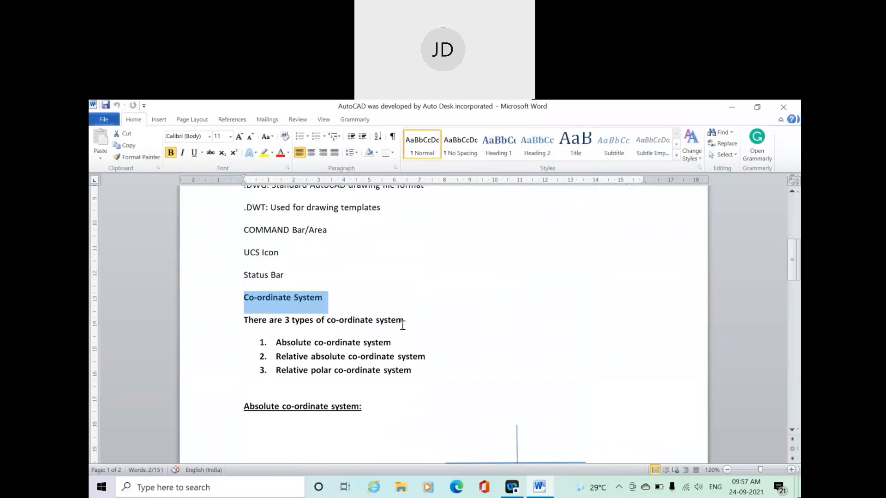
click(424, 376)
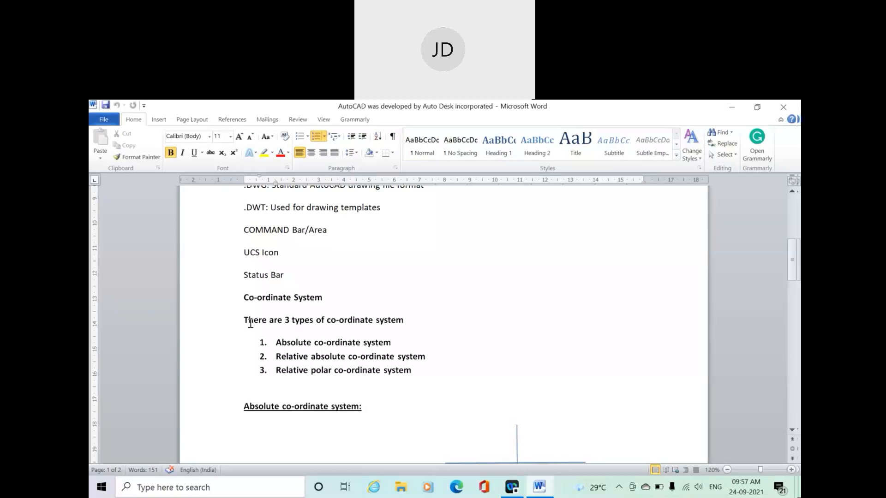
drag(276, 342, 362, 343)
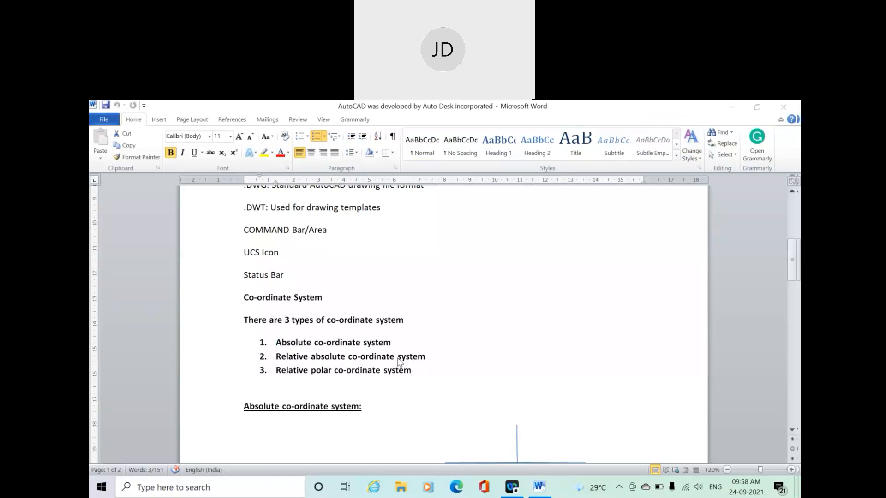
scroll(315, 368, down, 3)
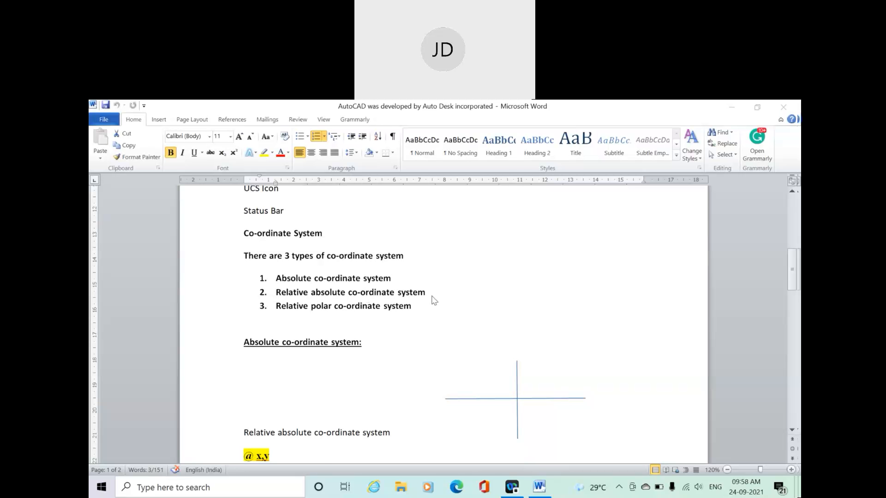
scroll(434, 300, down, 1)
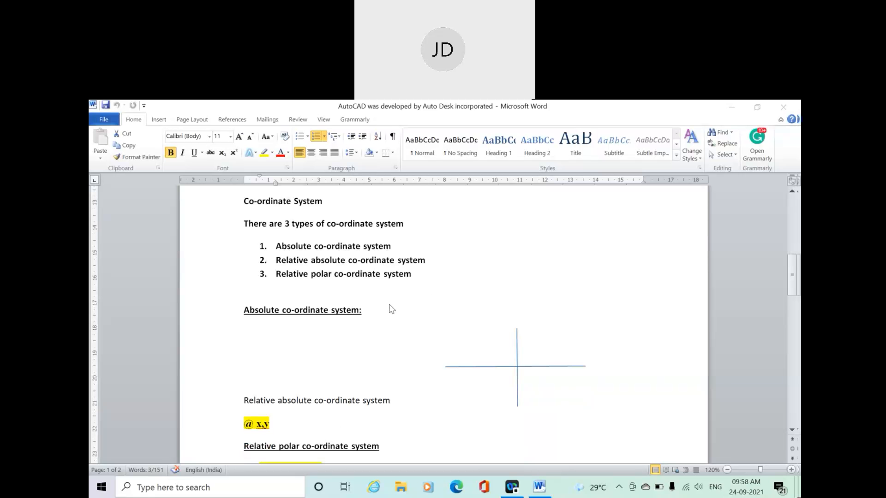
triple_click(275, 425)
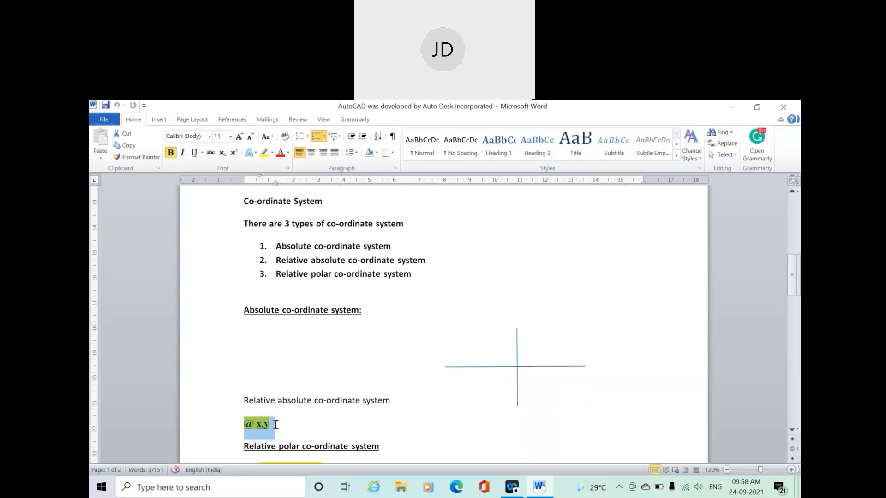
click(433, 411)
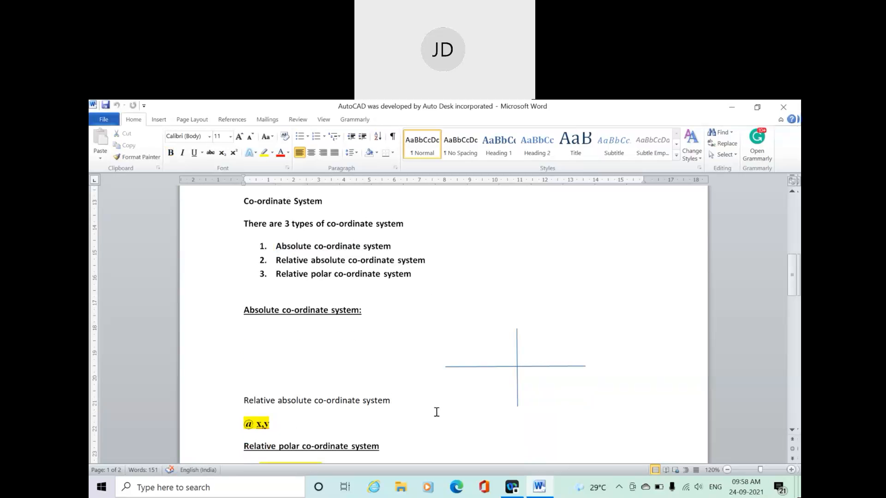
scroll(433, 412, down, 3)
drag(243, 381, 387, 384)
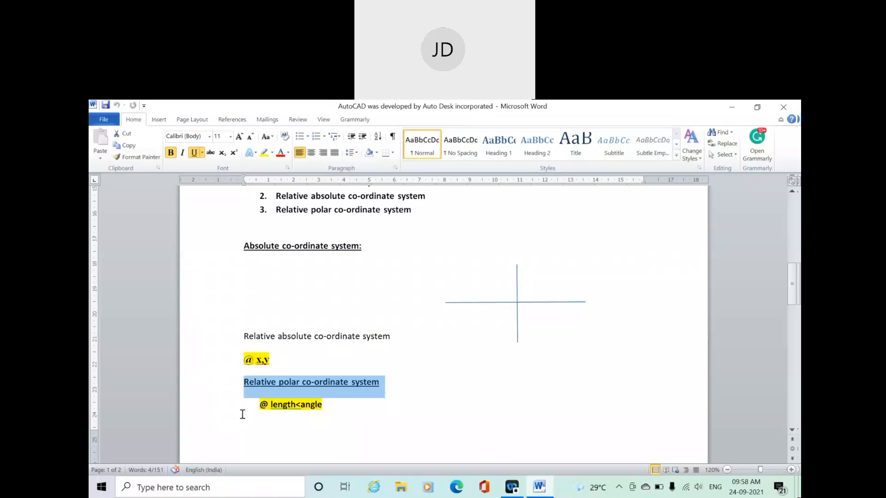
drag(246, 404, 343, 402)
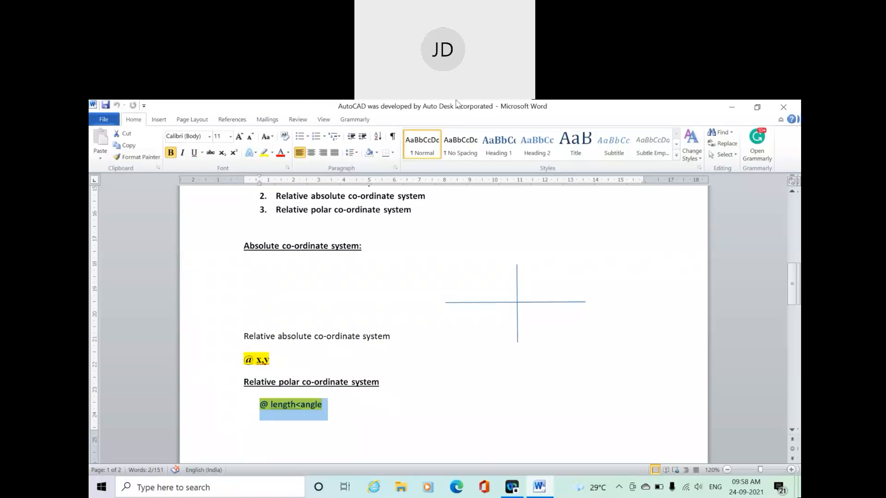
click(245, 245)
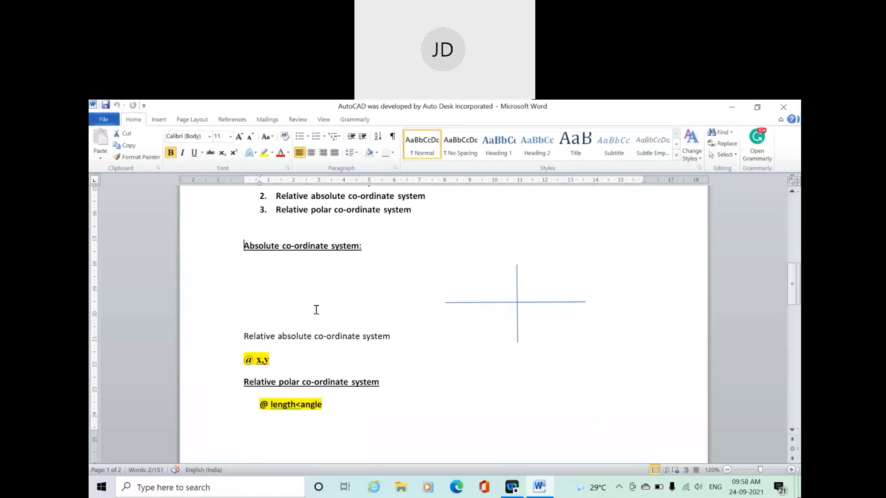
drag(316, 310, 323, 405)
click(284, 305)
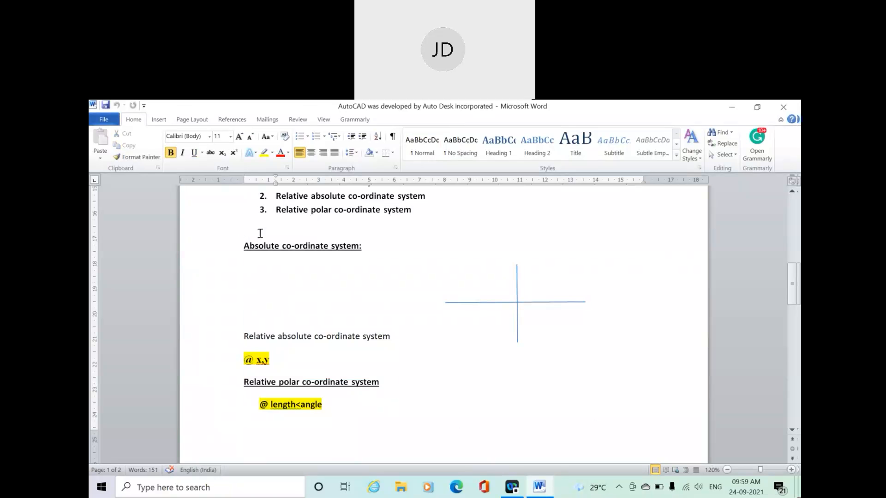
scroll(268, 229, up, 1)
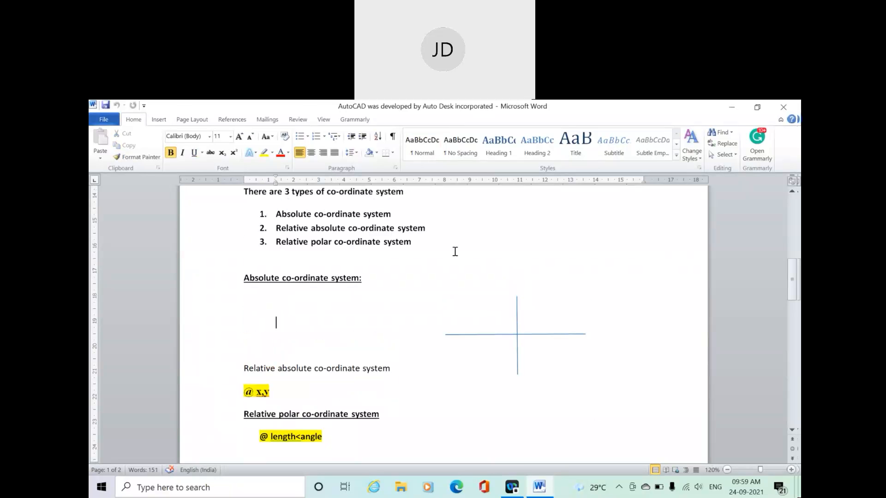
Step: Minimize the Word notes, launch AutoCAD 2010, and dismiss the New Features Workshop and Customer Involvement Program dialogs
mouse_move(511, 487)
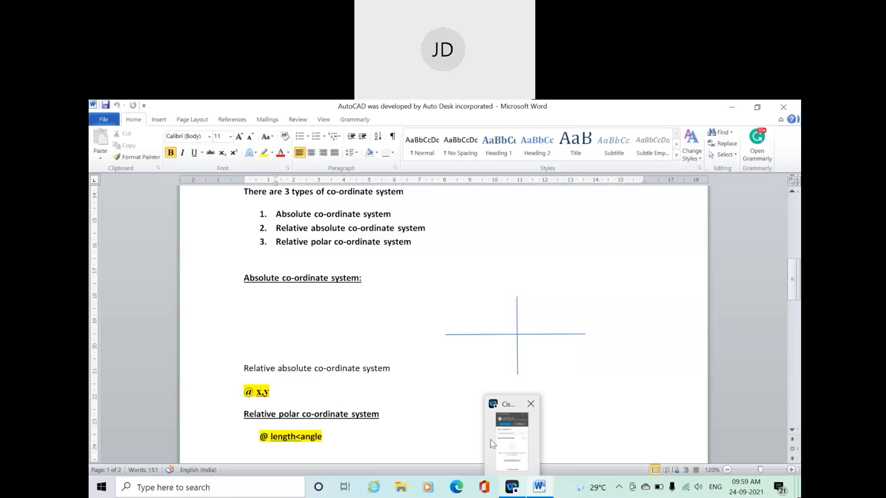
click(730, 108)
double_click(104, 344)
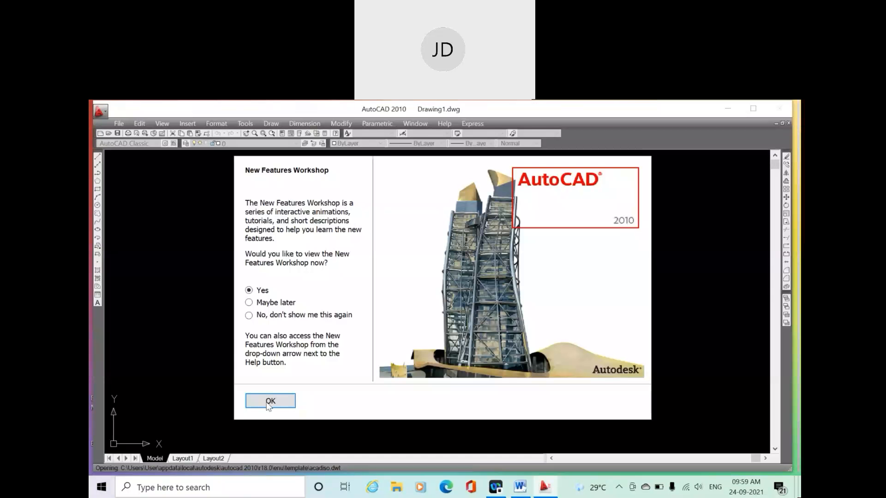
click(268, 401)
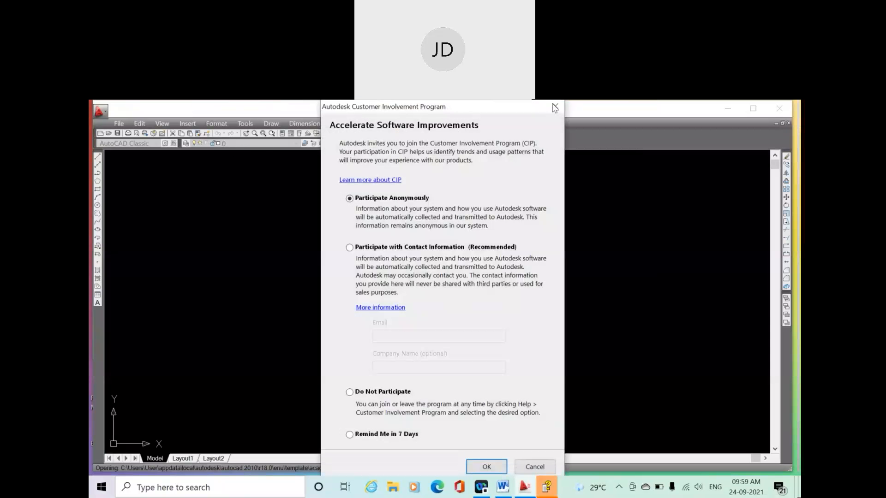
click(555, 108)
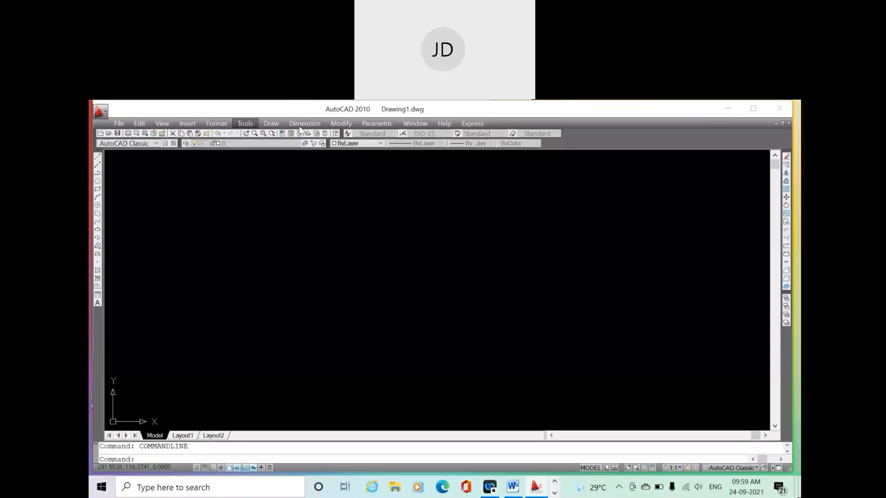
Step: Configure the drawing units with a length precision of 0.00 and an insertion scale in meters
click(217, 124)
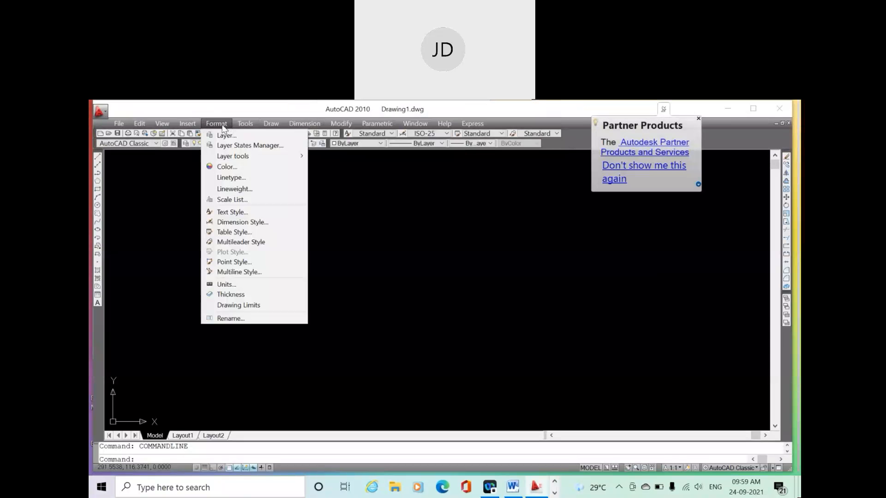
click(227, 284)
click(296, 234)
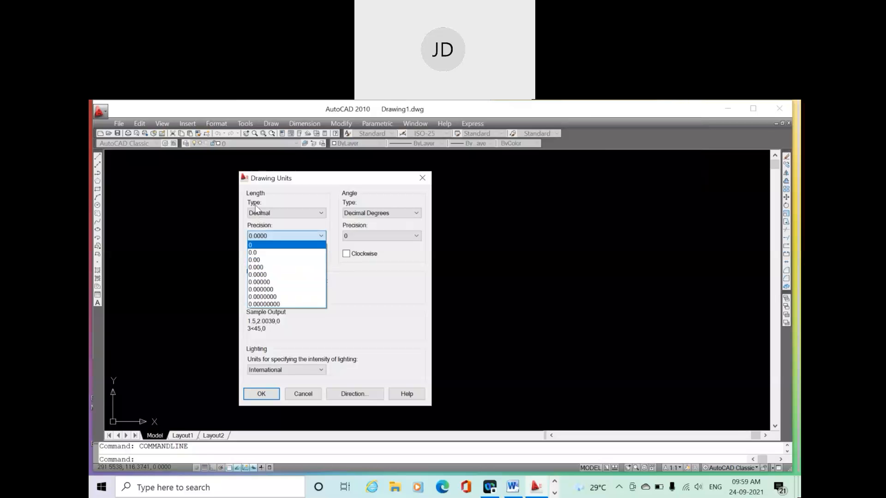
click(264, 260)
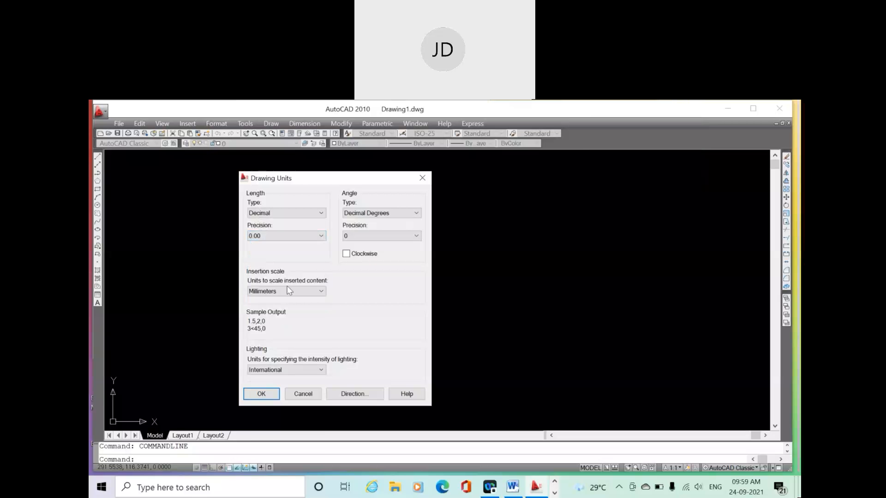
click(296, 291)
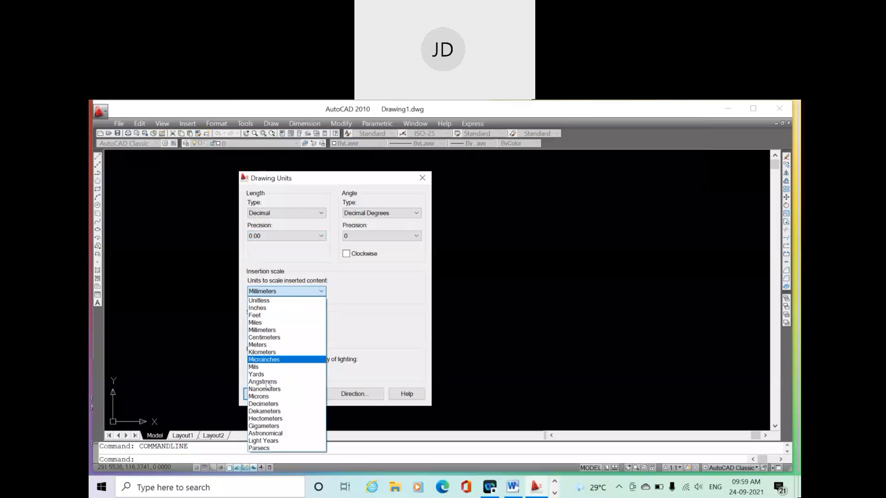
click(268, 346)
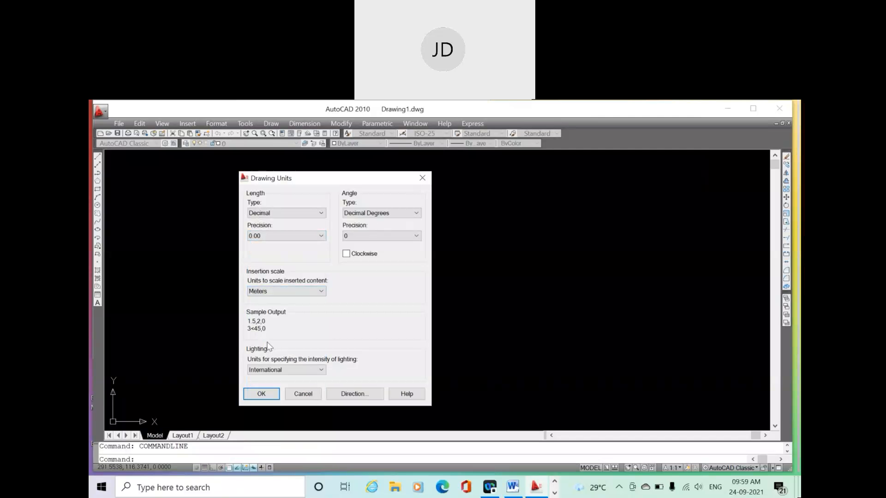
click(264, 395)
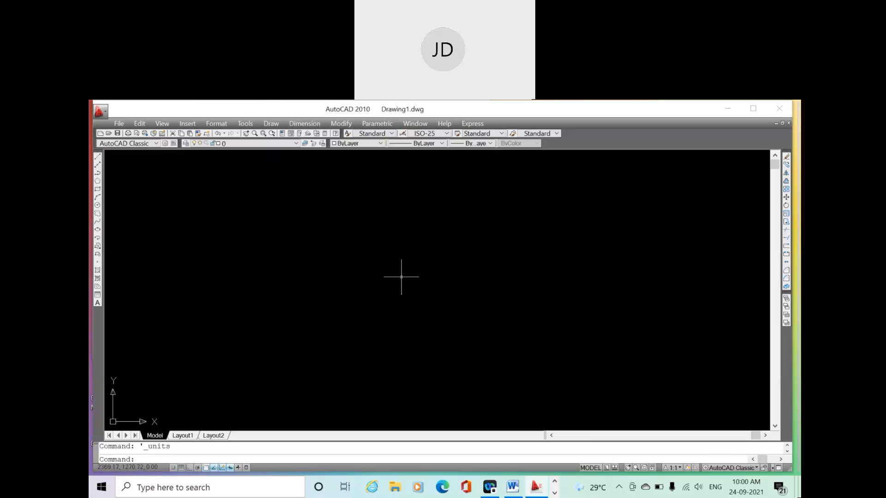
Step: Set the model space limits with the lower left corner at 0,0 and the upper right corner at 100,100
text(limits)
key(Return)
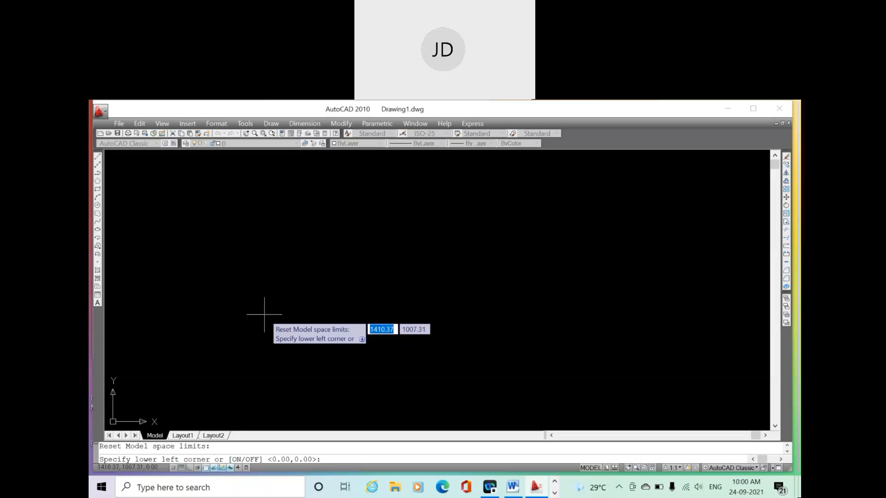
text(0)
key(Tab)
text(0)
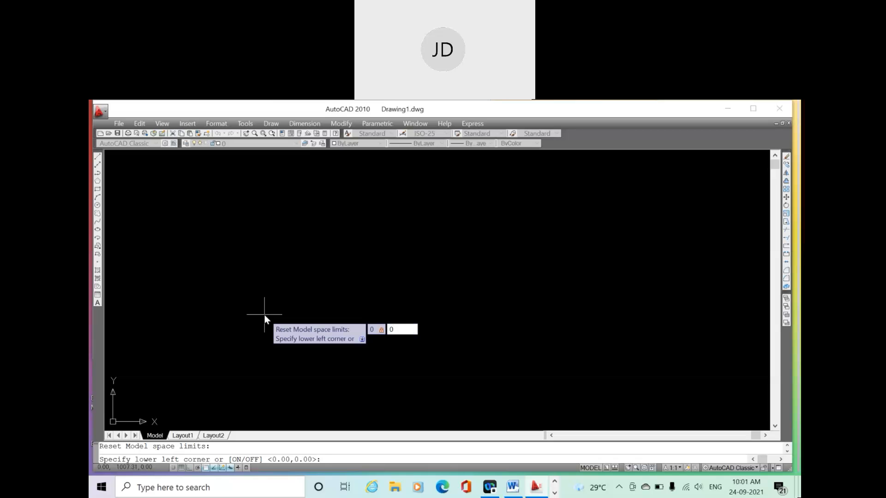
key(Return)
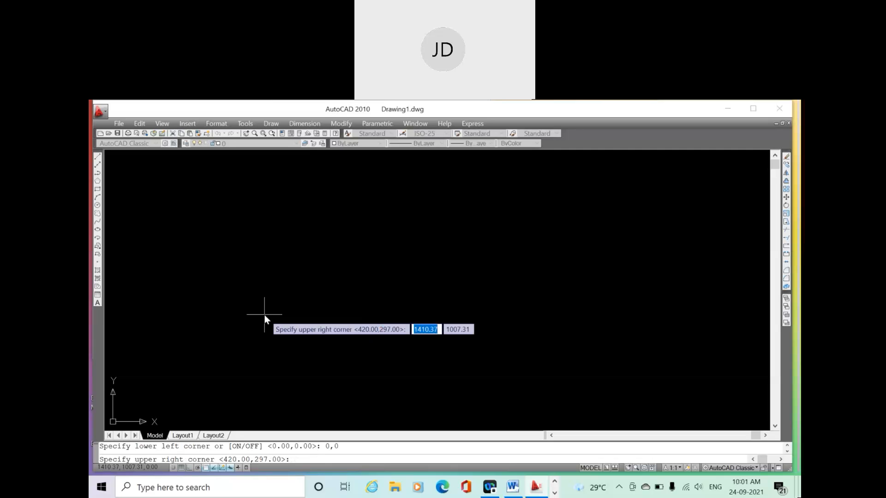
text(100)
key(Tab)
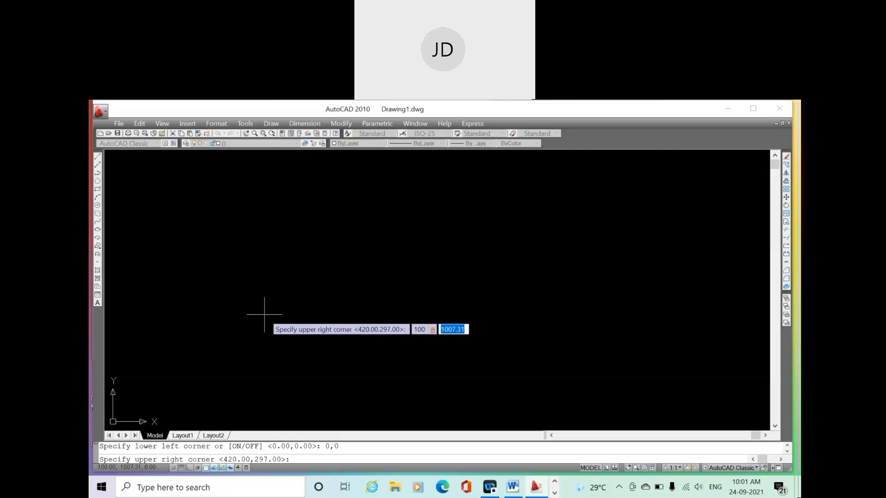
text(100)
key(Return)
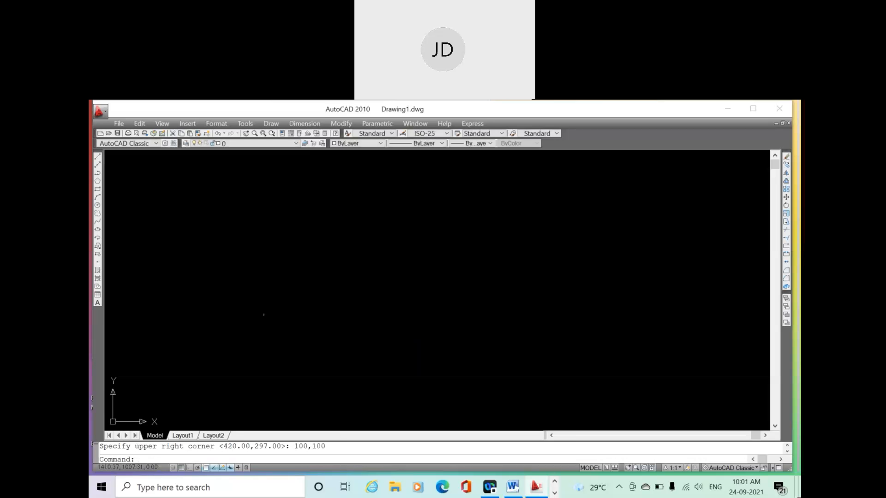
Step: Zoom to All so the view fits the drawing limits
text(z)
key(Return)
text(a)
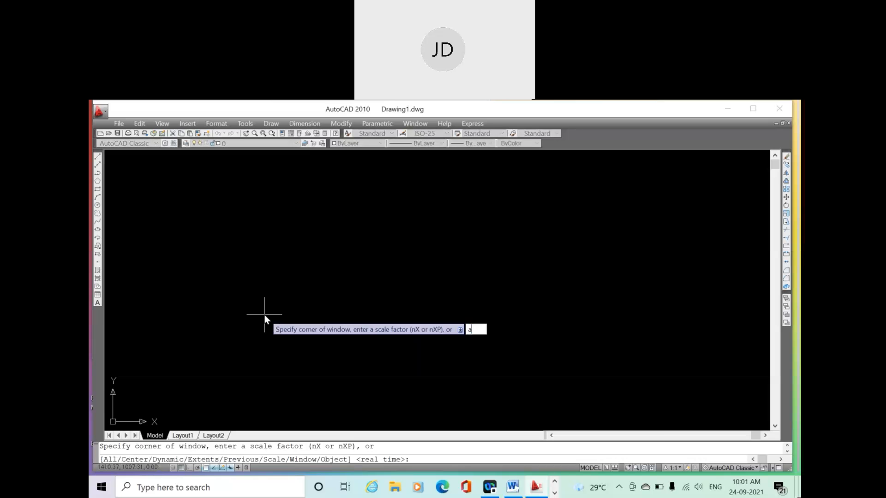
key(Return)
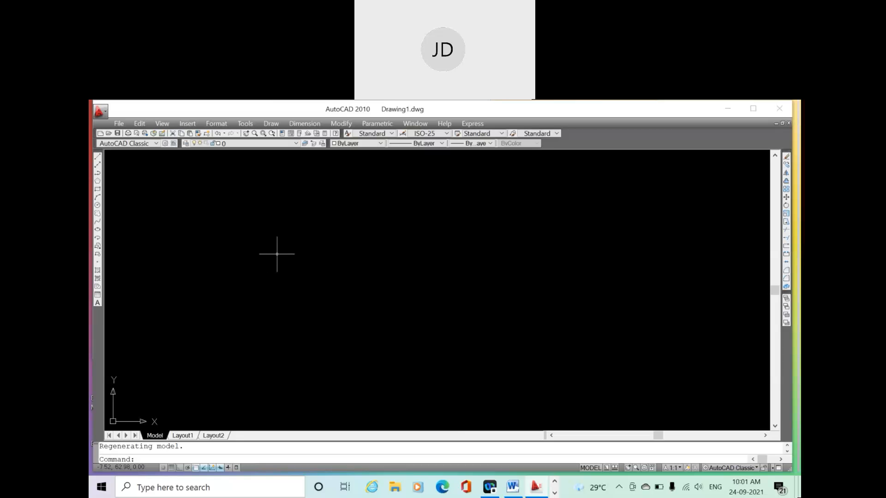
Step: Switch back to the Word notes on the co-ordinate systems
click(508, 491)
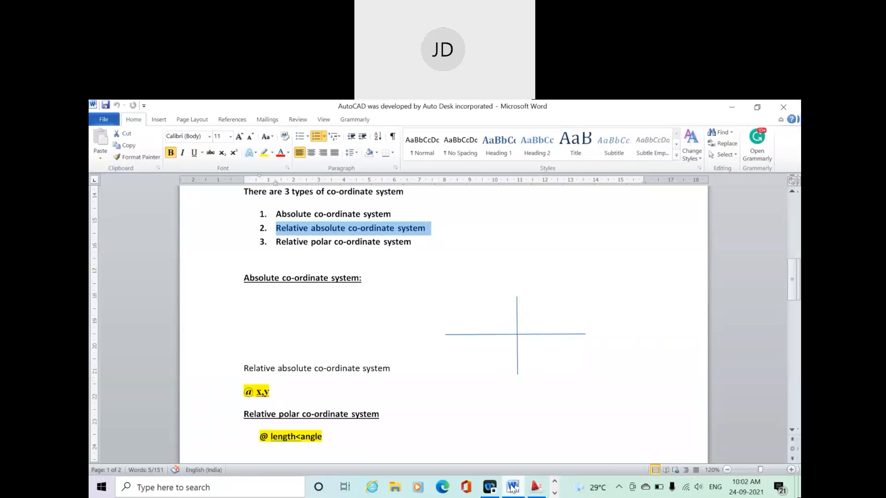
Step: Sketch a freehand rectangle as an annotation over the Word notes and label its corners A, B, C and D
mouse_move(514, 488)
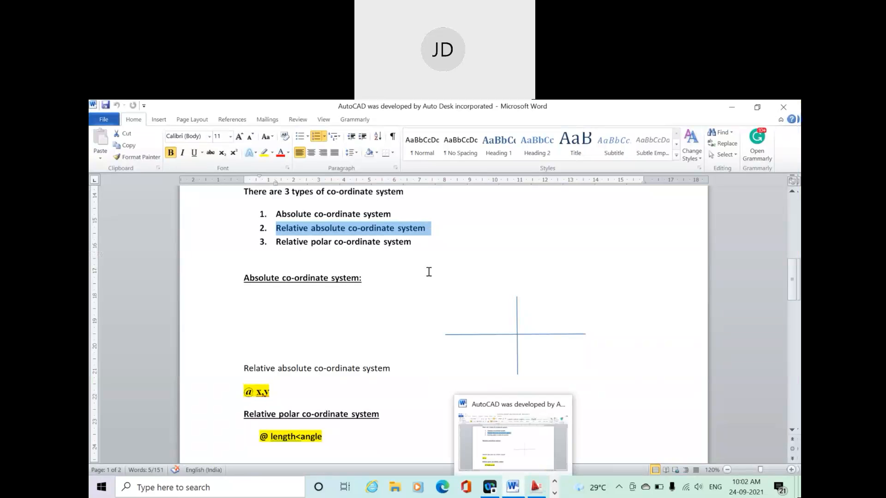
click(585, 120)
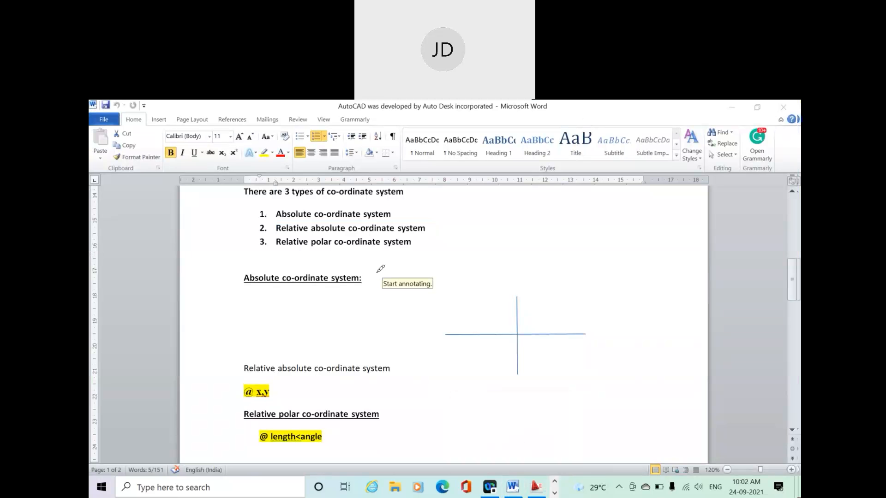
mouse_move(377, 271)
mouse_down()
mouse_move(494, 335)
mouse_move(499, 289)
mouse_move(454, 273)
mouse_move(375, 269)
mouse_up()
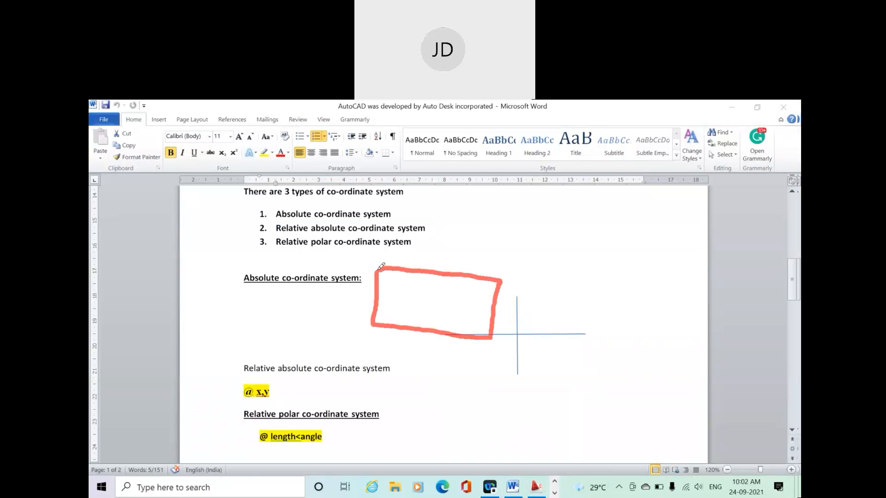
mouse_move(302, 325)
mouse_down()
mouse_move(328, 318)
mouse_move(304, 320)
mouse_move(327, 319)
mouse_move(327, 333)
mouse_up()
mouse_move(516, 368)
mouse_down()
mouse_move(525, 358)
mouse_move(553, 376)
mouse_move(519, 376)
mouse_up()
drag(524, 260, 531, 280)
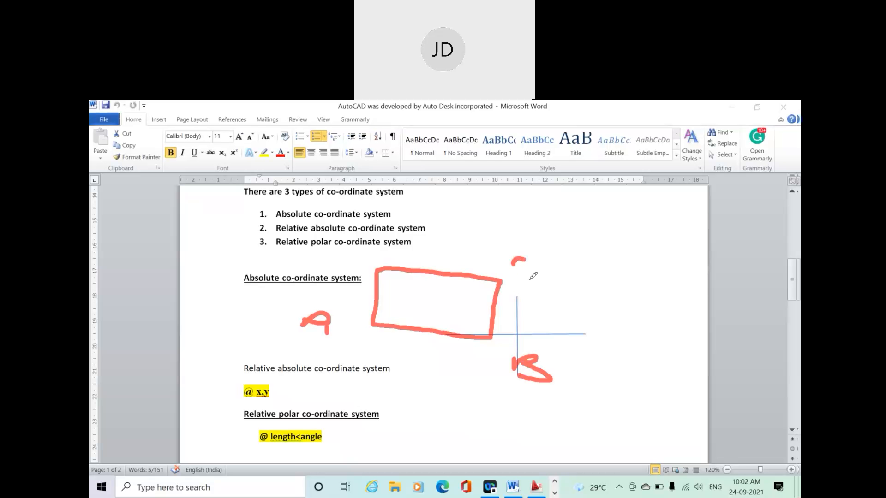
mouse_move(393, 229)
mouse_down()
mouse_move(393, 250)
mouse_move(381, 241)
mouse_up()
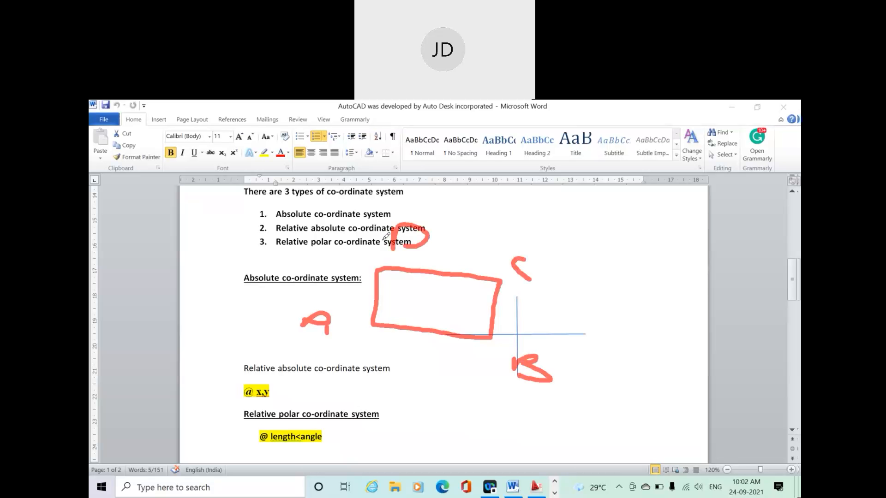
Step: Annotate corner A with (0,0) and mark the rectangle's side lengths as 10 along the bottom and 5 beside the B–C side
mouse_move(351, 326)
mouse_down()
mouse_move(316, 336)
mouse_move(333, 376)
mouse_up()
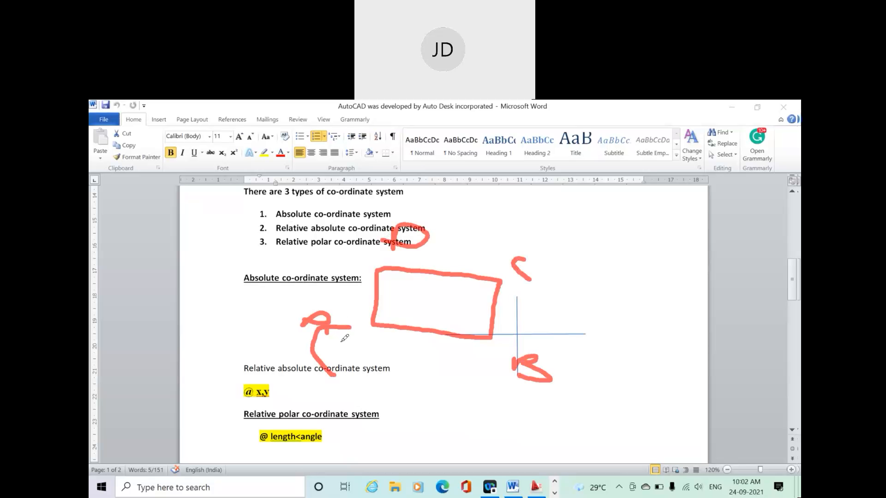
drag(341, 342, 342, 343)
mouse_move(346, 375)
mouse_down()
mouse_move(363, 369)
mouse_move(375, 377)
mouse_move(381, 362)
mouse_move(389, 390)
mouse_move(374, 395)
mouse_up()
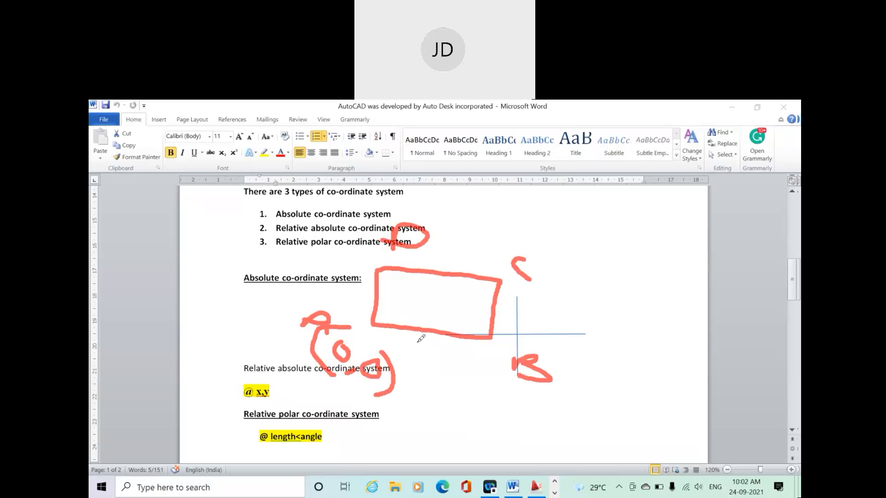
mouse_move(417, 342)
mouse_down()
mouse_move(415, 364)
mouse_move(430, 353)
mouse_move(417, 368)
mouse_up()
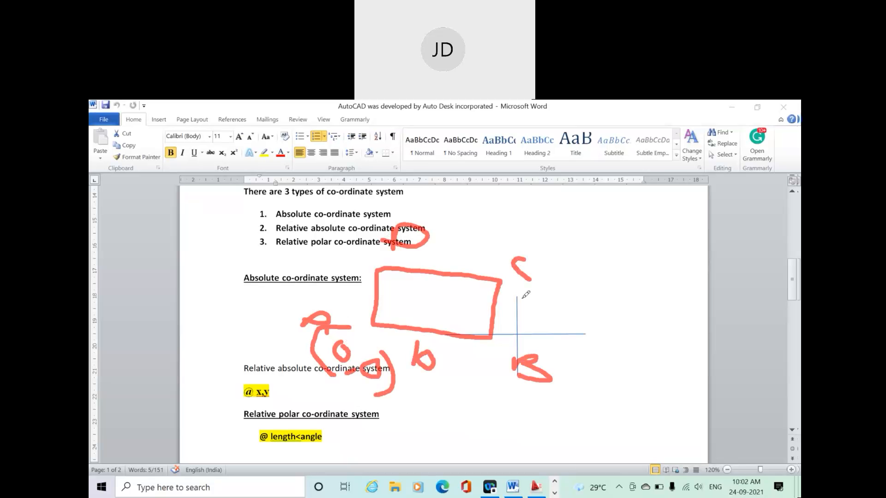
mouse_move(522, 298)
mouse_down()
mouse_move(497, 305)
mouse_move(520, 307)
mouse_move(494, 320)
mouse_up()
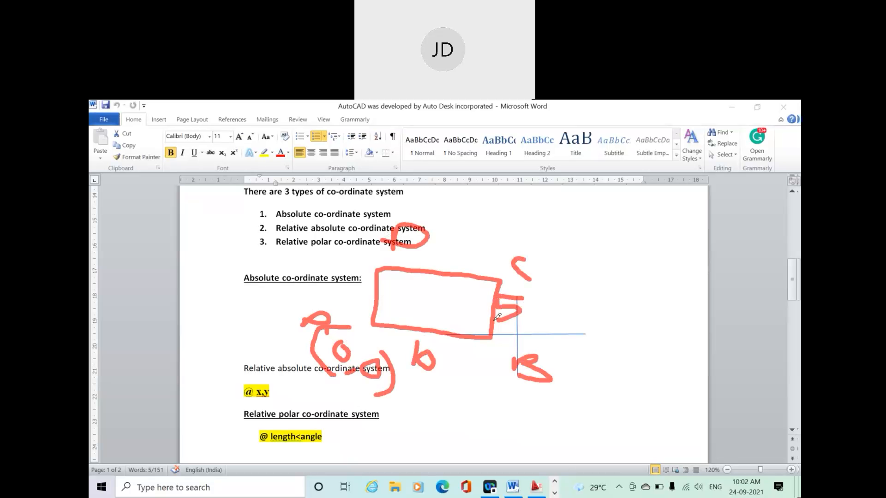
Step: Write the co-ordinates 5,0 beside corner B and (0,5) beside corner C
drag(580, 363, 570, 412)
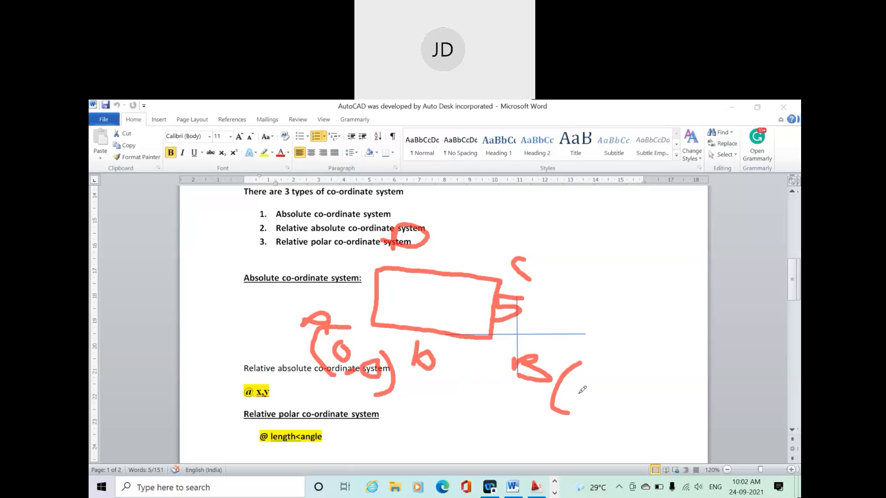
mouse_move(596, 382)
mouse_down()
mouse_move(583, 384)
mouse_move(595, 394)
mouse_move(571, 399)
mouse_move(613, 417)
mouse_move(619, 393)
mouse_up()
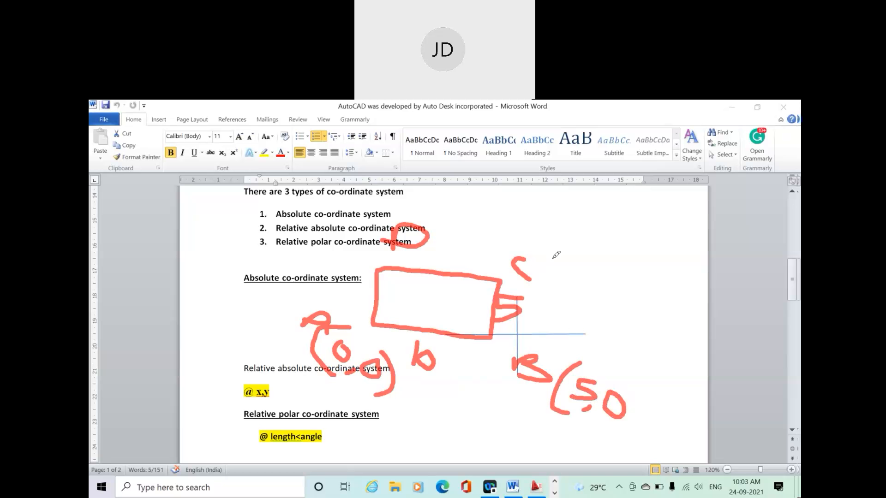
drag(554, 258, 543, 311)
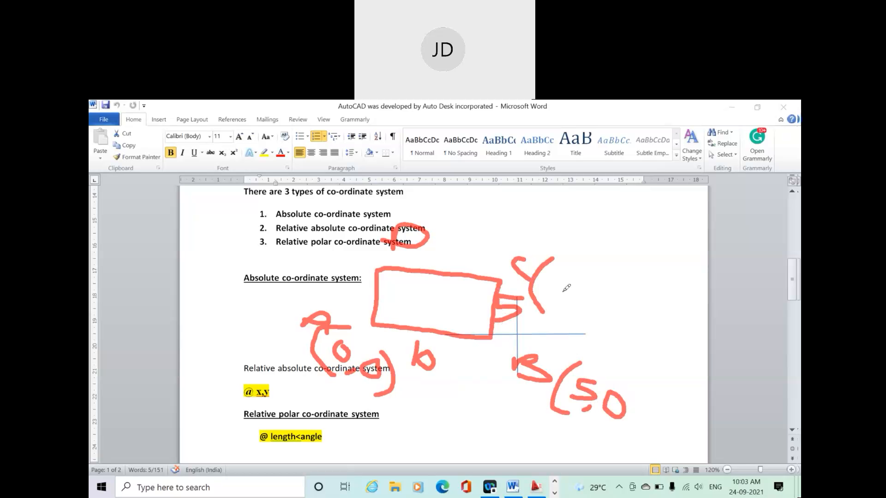
mouse_move(562, 290)
mouse_down()
mouse_move(572, 314)
mouse_move(617, 324)
mouse_up()
mouse_move(615, 292)
mouse_down()
mouse_move(622, 300)
mouse_move(604, 327)
mouse_up()
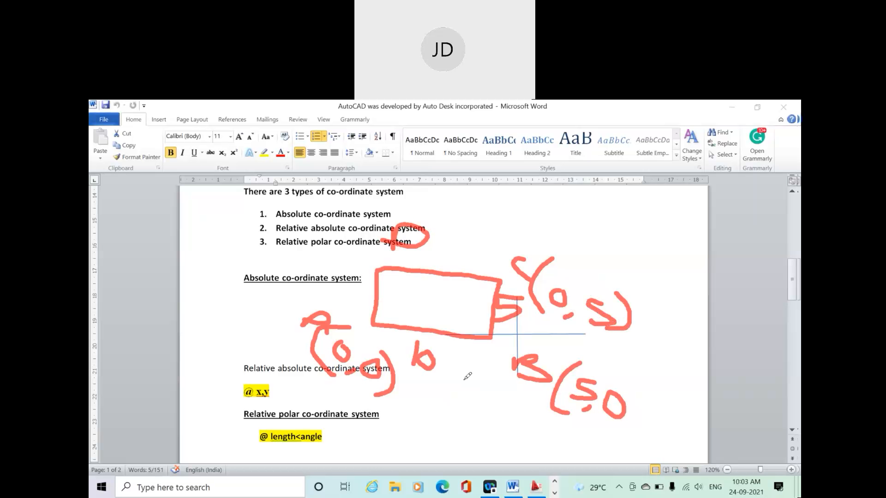
Step: Correct corner B's annotation to (10,0) by moving the 5 aside and writing 10 in its place
drag(578, 383, 708, 381)
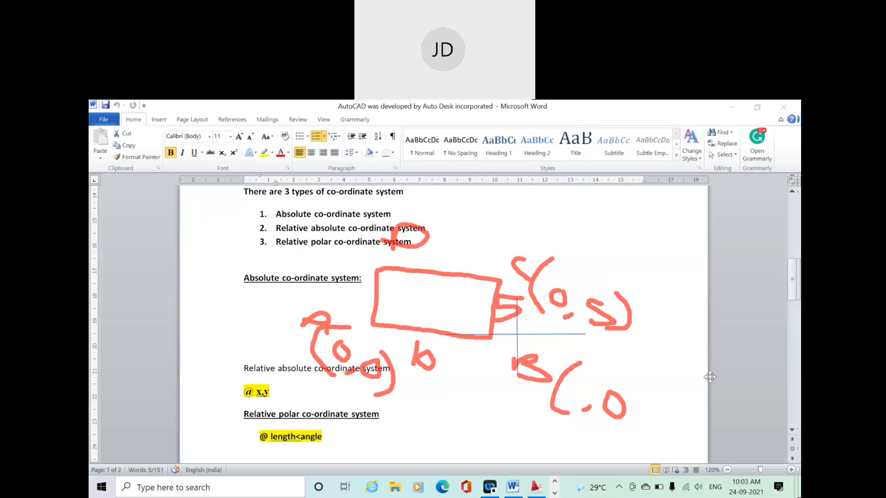
mouse_move(568, 379)
mouse_down()
mouse_move(560, 399)
mouse_move(570, 392)
mouse_move(575, 401)
mouse_up()
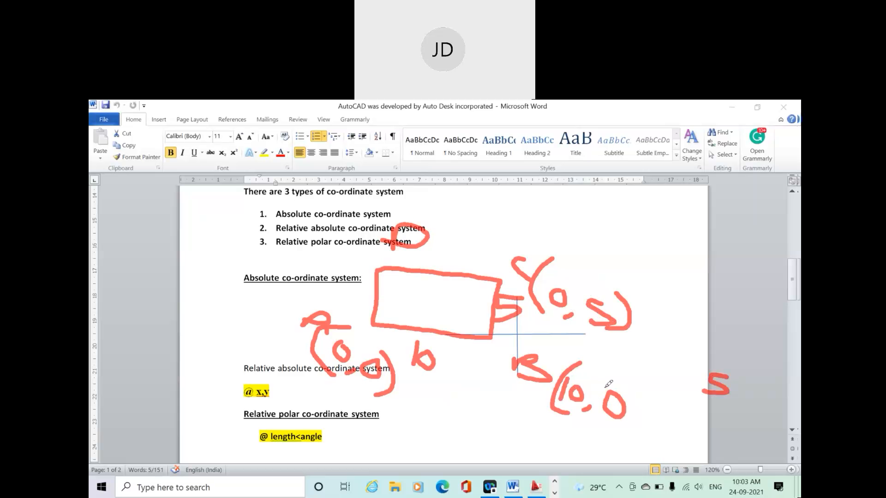
mouse_move(632, 379)
mouse_down()
mouse_move(637, 403)
mouse_move(619, 430)
mouse_up()
Step: Switch to the AutoCAD drawing and start a line at point 0,0
click(536, 486)
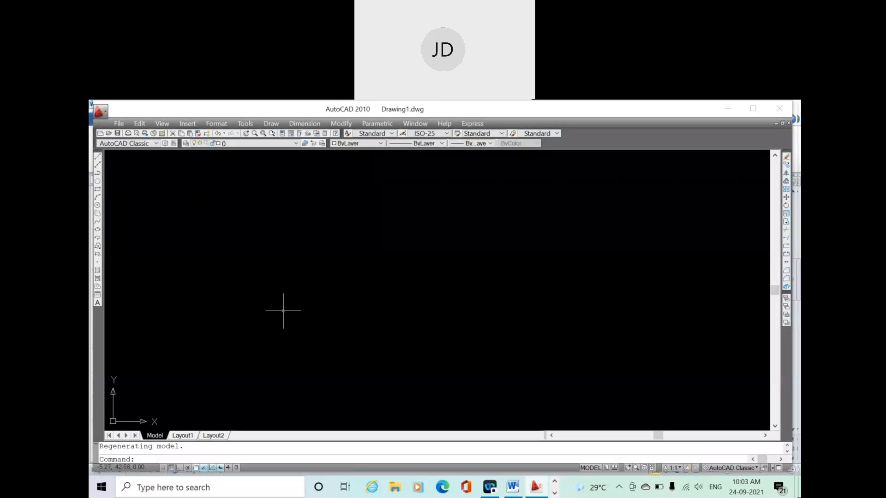
click(98, 157)
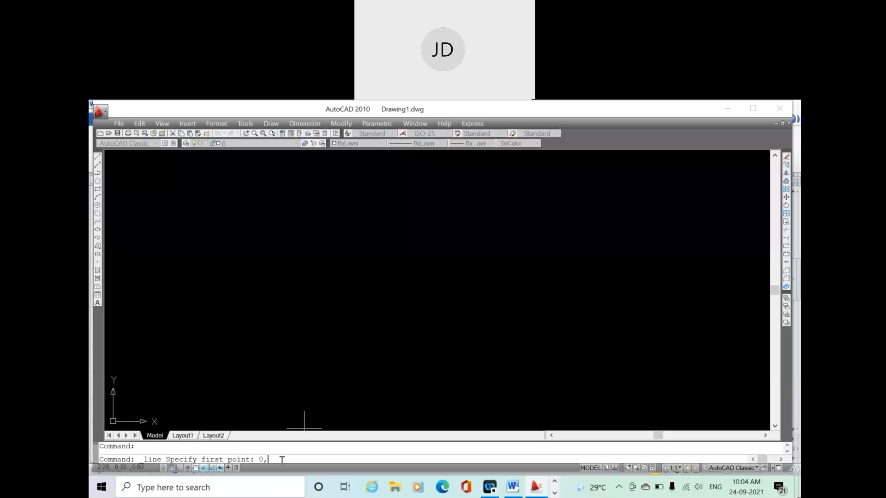
text(0)
key(Return)
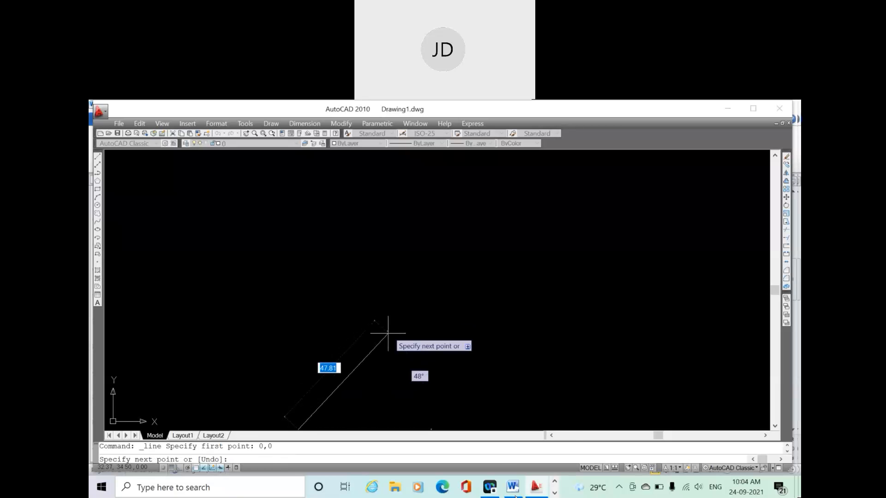
mouse_move(514, 488)
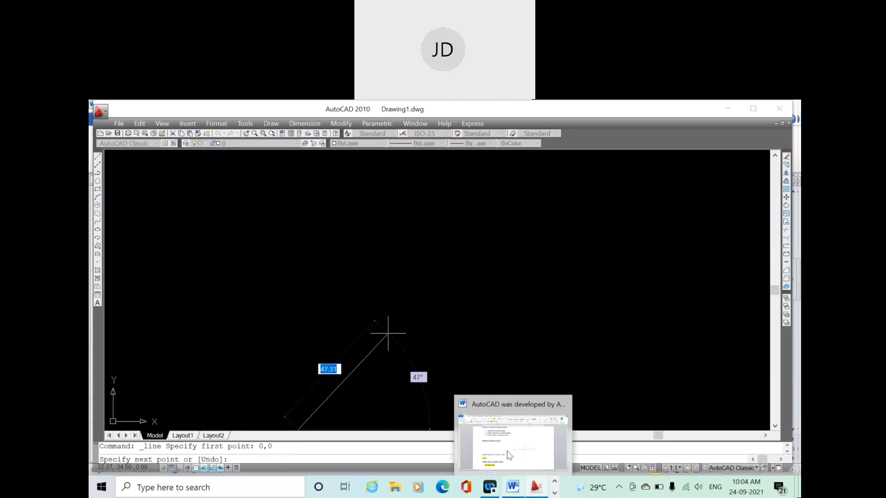
click(509, 455)
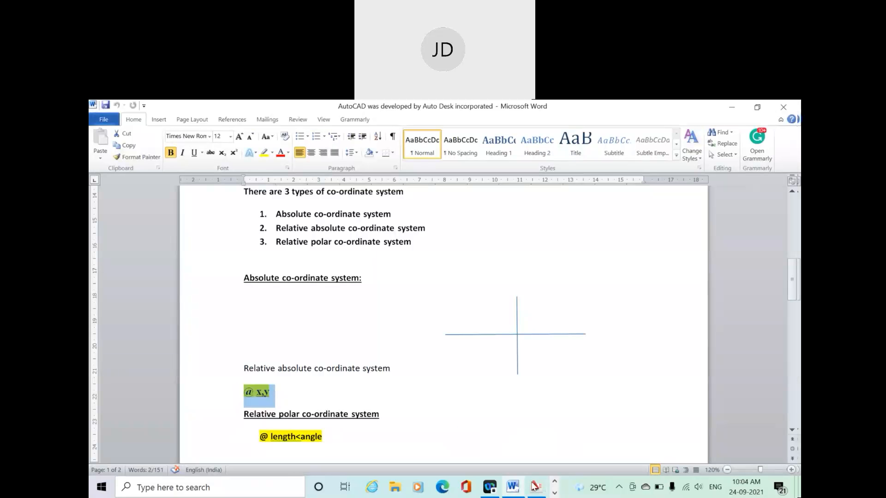
click(534, 486)
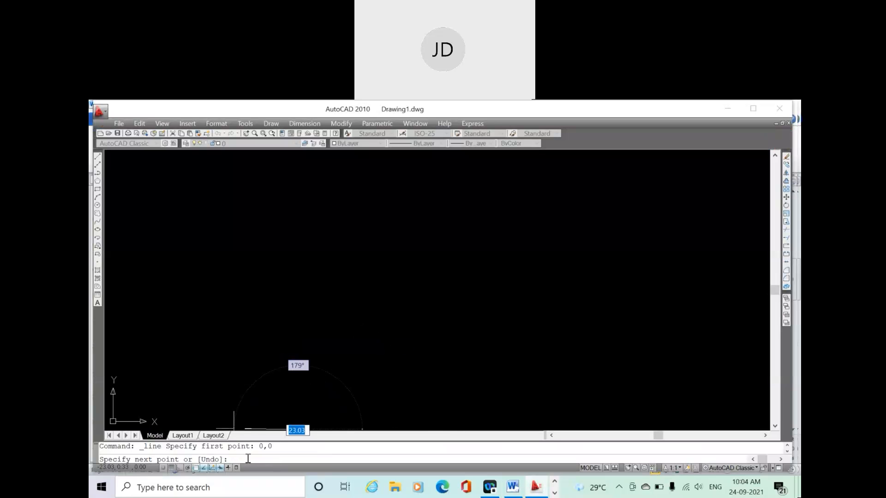
text(@)
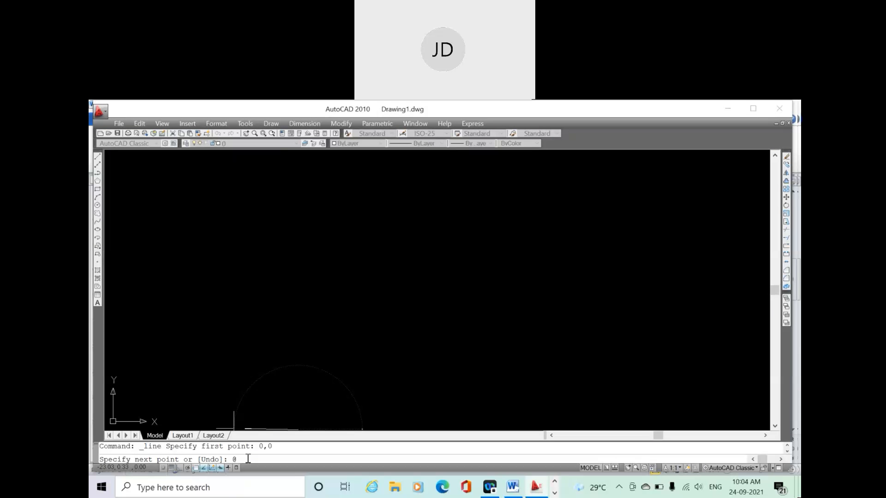
text(10,0)
key(Return)
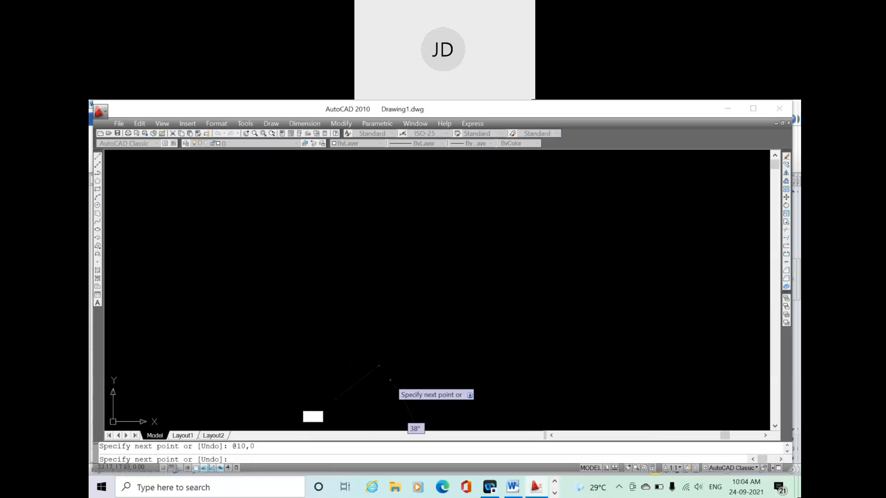
Step: Draw the rectangle's vertical side from the end of the base line to @0,5
scroll(390, 379, down, 2)
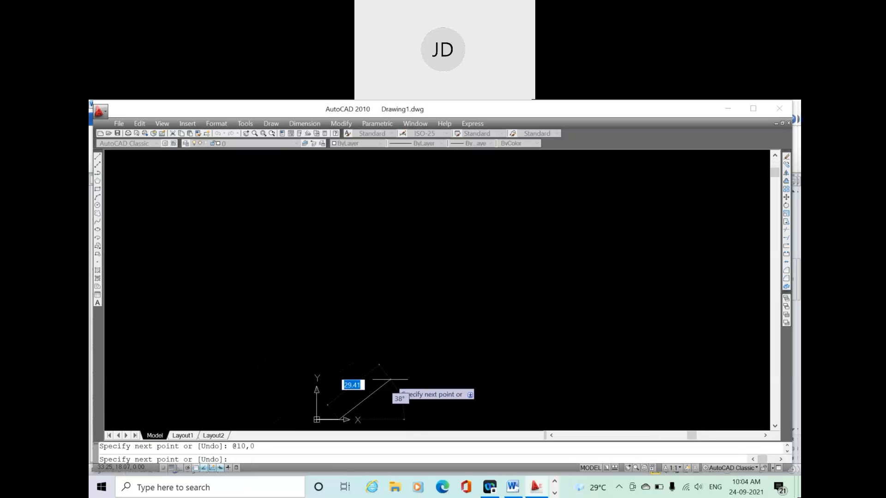
scroll(324, 398, up, 4)
scroll(358, 384, down, 5)
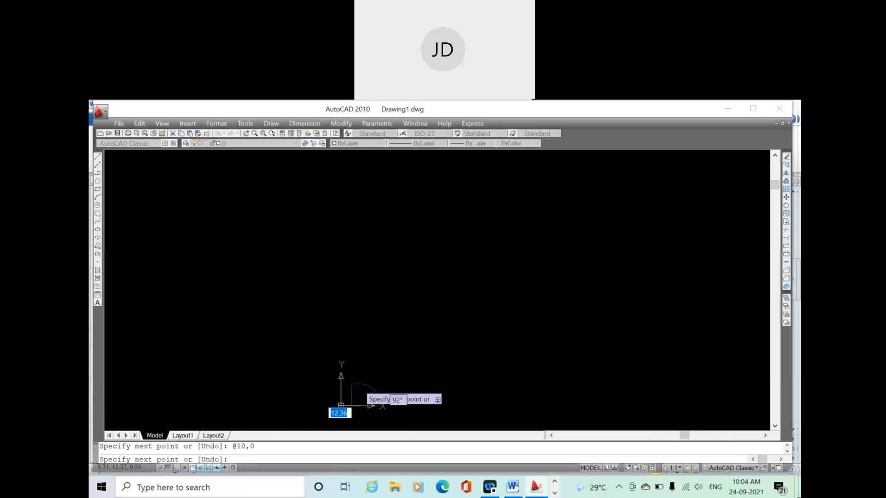
scroll(374, 378, up, 3)
scroll(374, 378, down, 4)
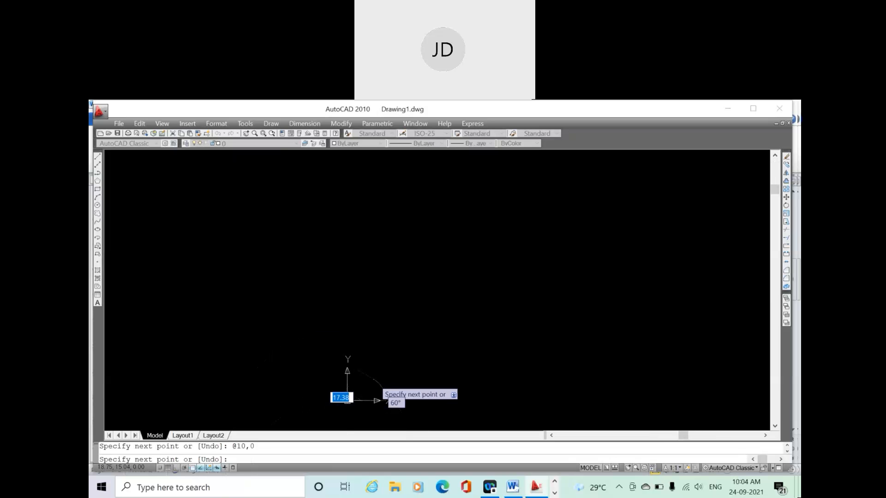
scroll(370, 404, up, 2)
scroll(364, 404, up, 3)
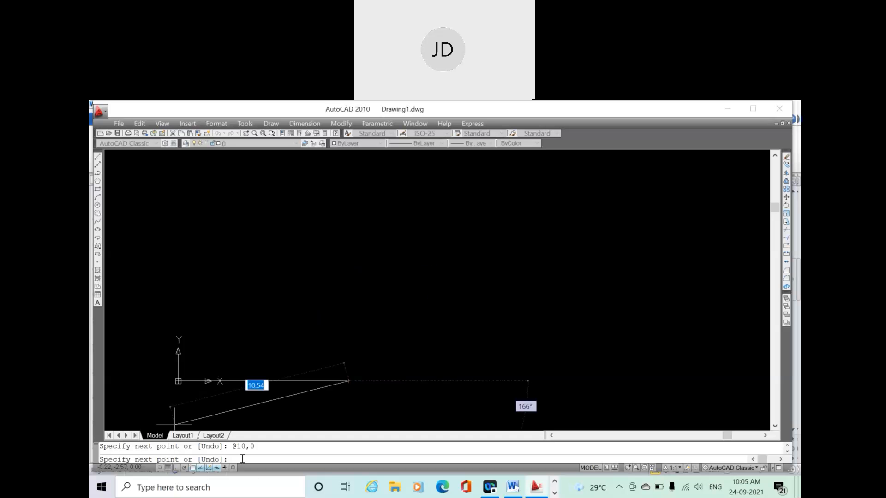
text(@)
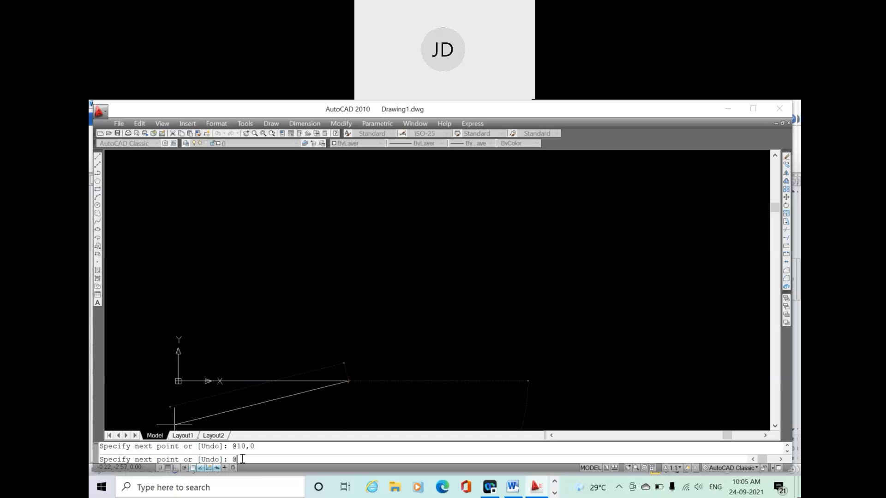
text(0,5)
key(Return)
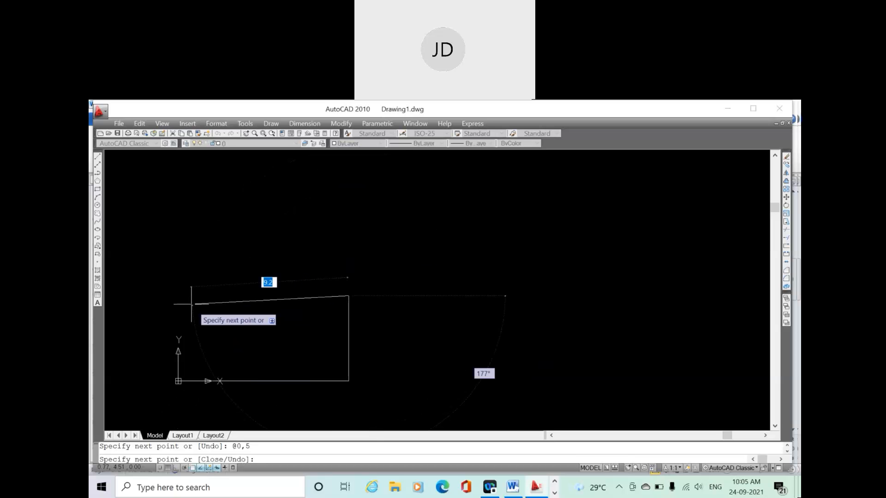
Step: Draw the rectangle's upper side with the relative co-ordinate @-10,0
text(@)
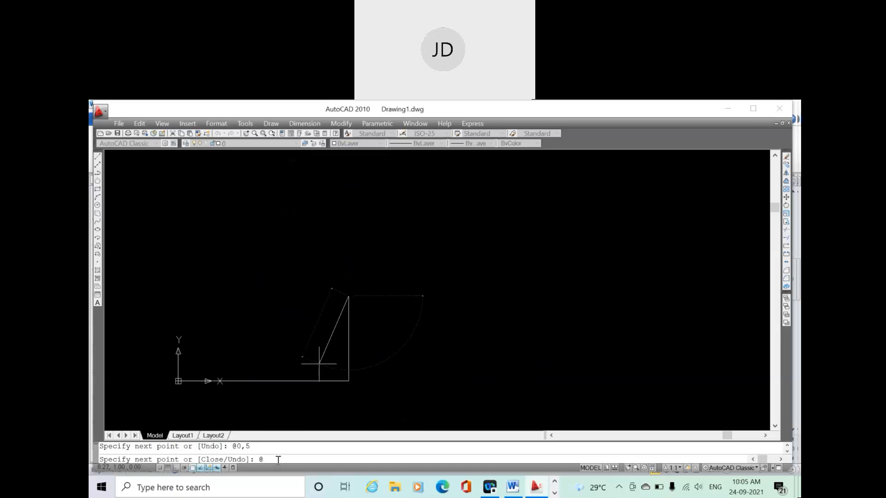
text(-10,0)
key(Return)
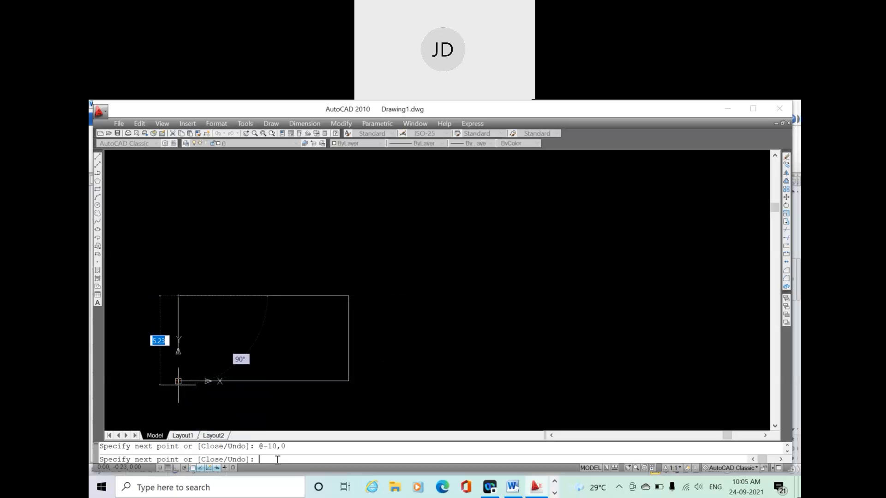
Step: Close the rectangle back to the origin with a segment to @0,-5 and end the Line command
text(@)
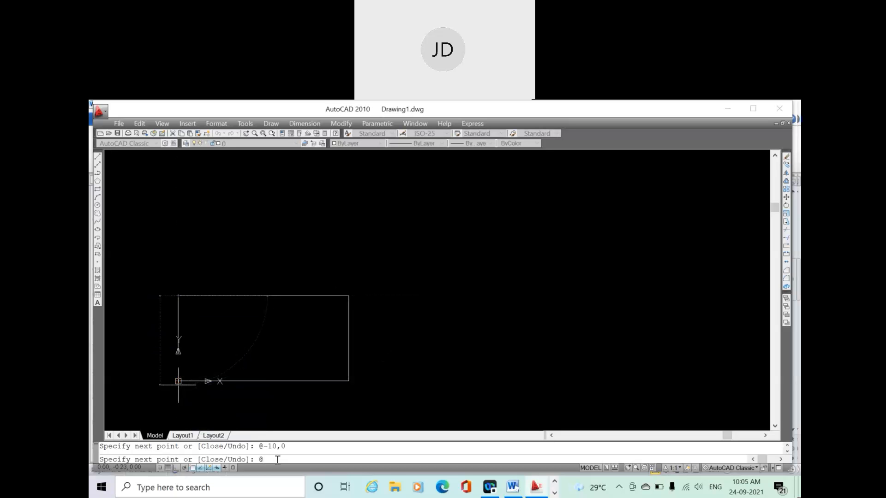
text(0,-5)
key(Return)
key(Return)
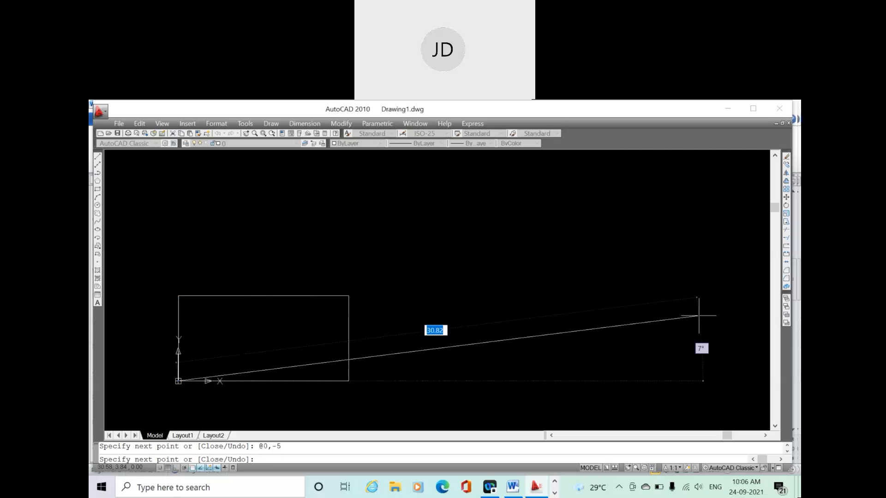
right_click(296, 239)
click(302, 244)
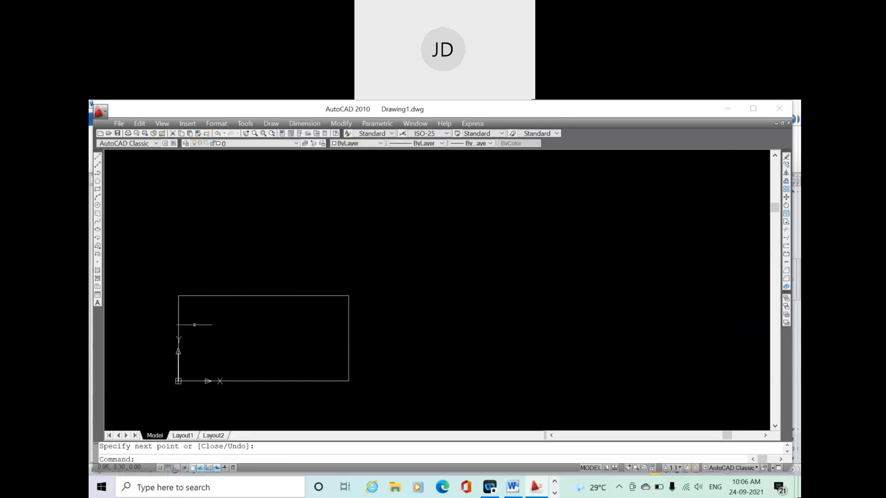
scroll(164, 399, up, 3)
scroll(164, 401, down, 5)
scroll(162, 388, up, 5)
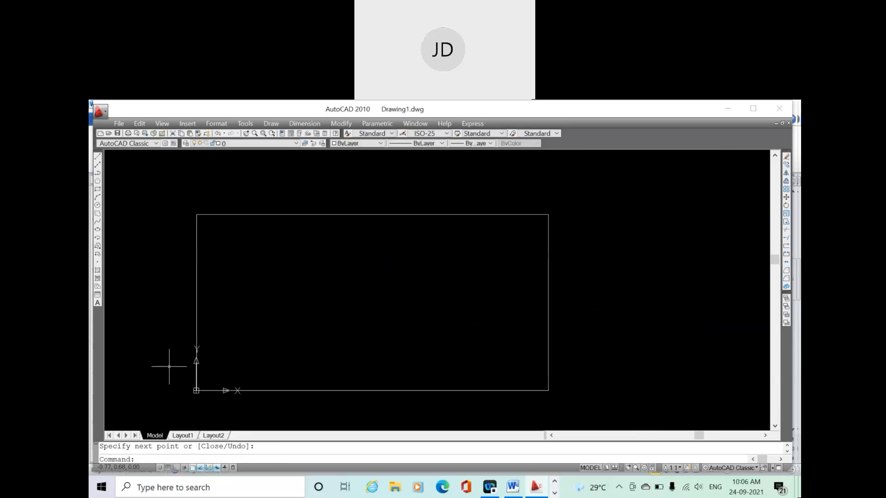
Step: Examine the finished rectangle and the UCS icon at its origin corner at different magnifications
scroll(195, 376, up, 2)
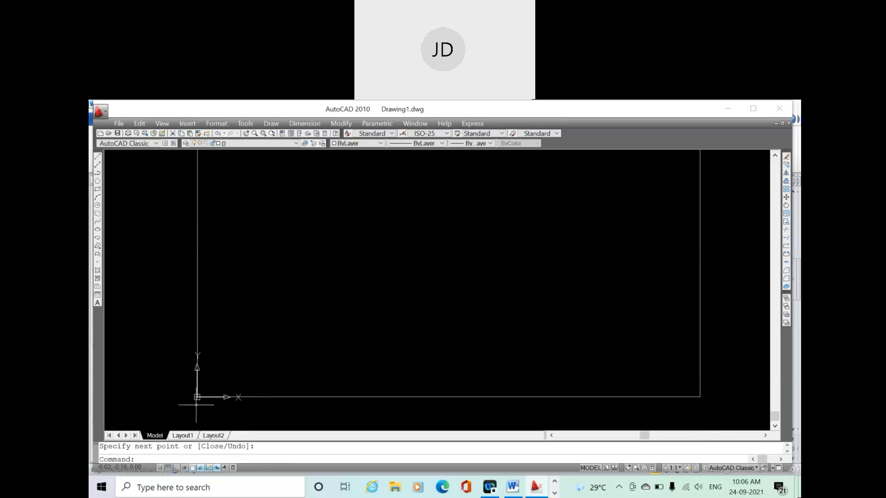
scroll(196, 406, down, 2)
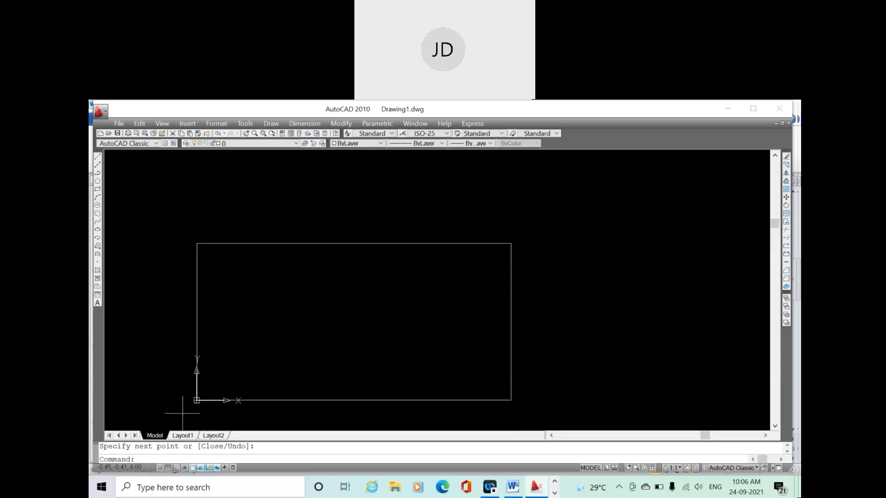
scroll(198, 402, up, 3)
scroll(207, 399, down, 4)
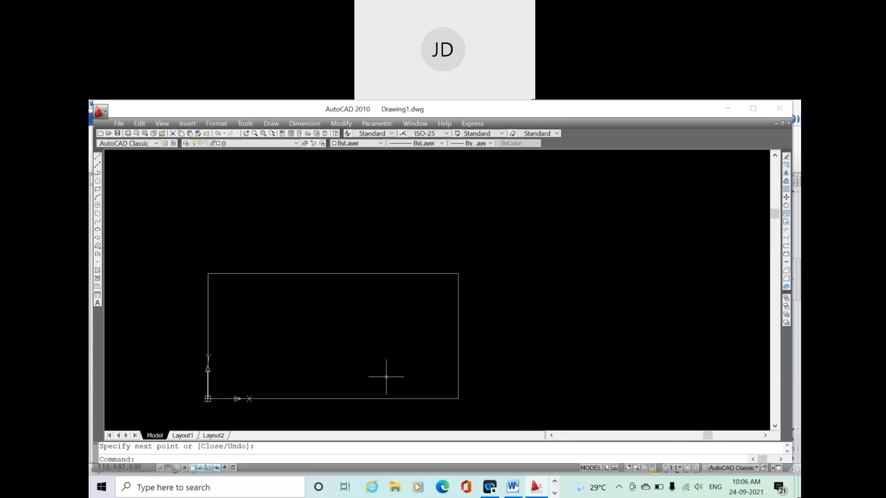
scroll(206, 395, up, 5)
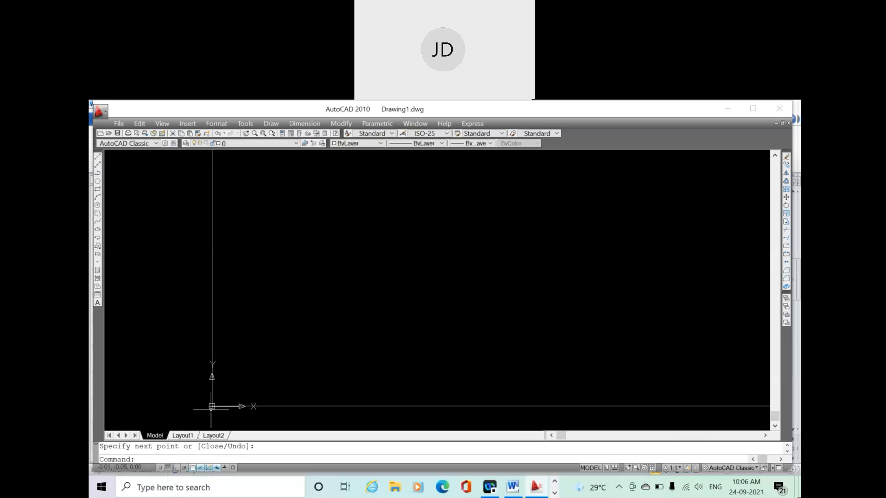
scroll(211, 409, up, 4)
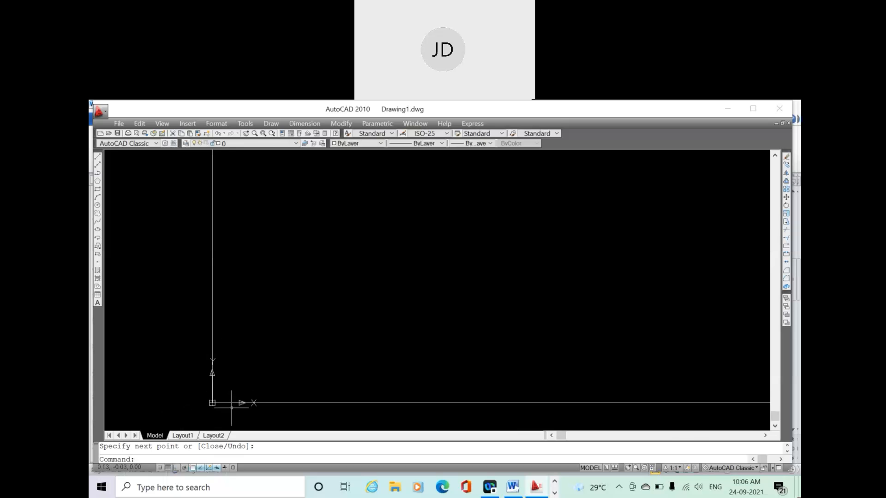
scroll(231, 408, down, 4)
scroll(232, 408, down, 2)
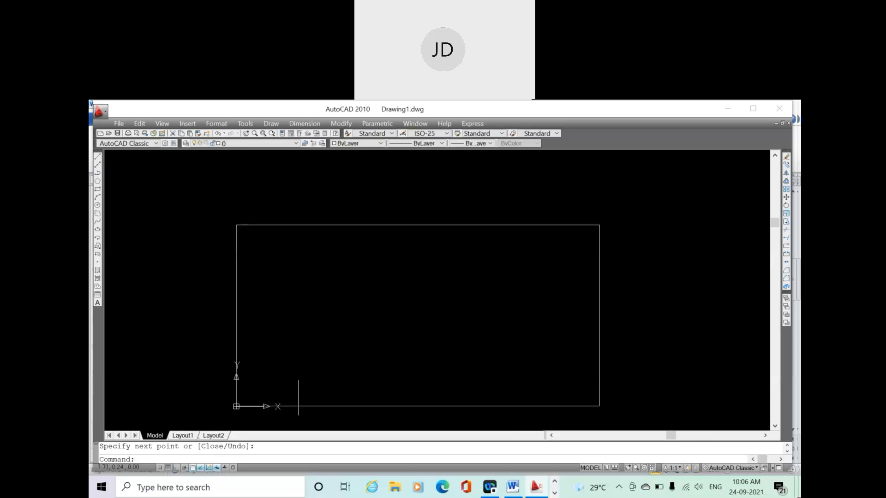
scroll(238, 405, up, 2)
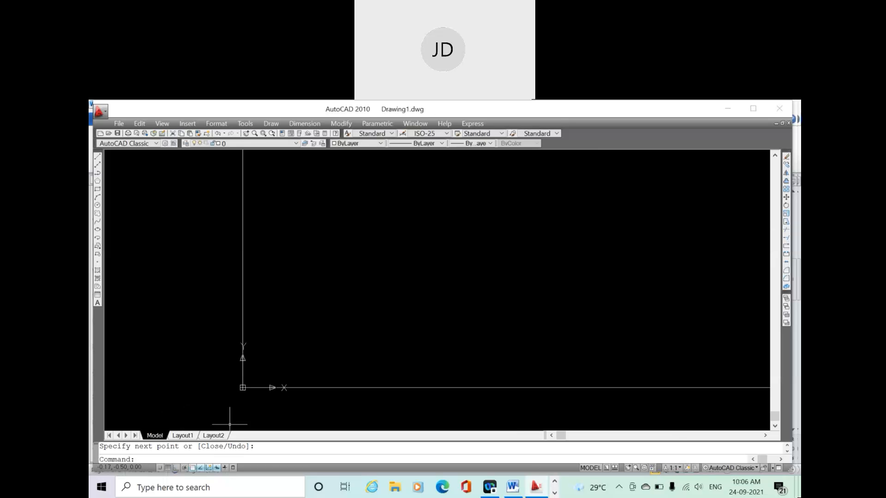
scroll(248, 410, down, 4)
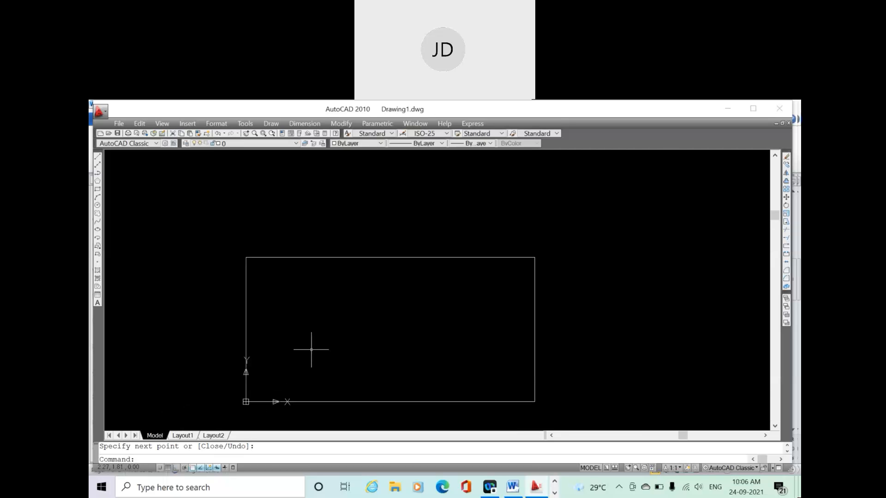
Step: Run UCSICON with the Noorigin option to detach the UCS icon from the rectangle's origin corner
text(ucsicon)
key(Return)
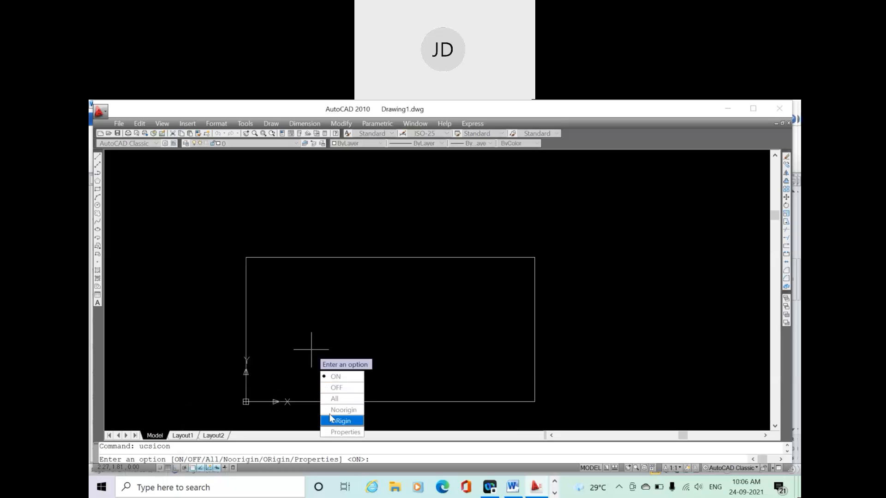
click(343, 410)
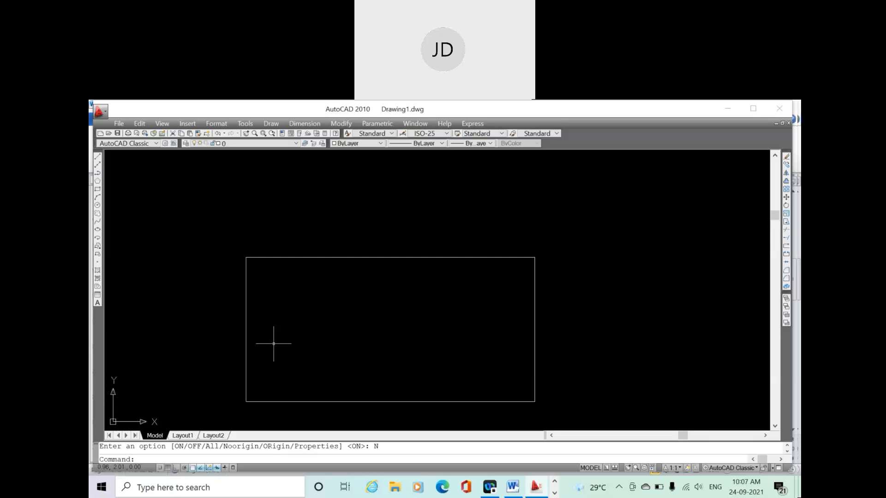
scroll(274, 344, down, 4)
scroll(277, 349, up, 3)
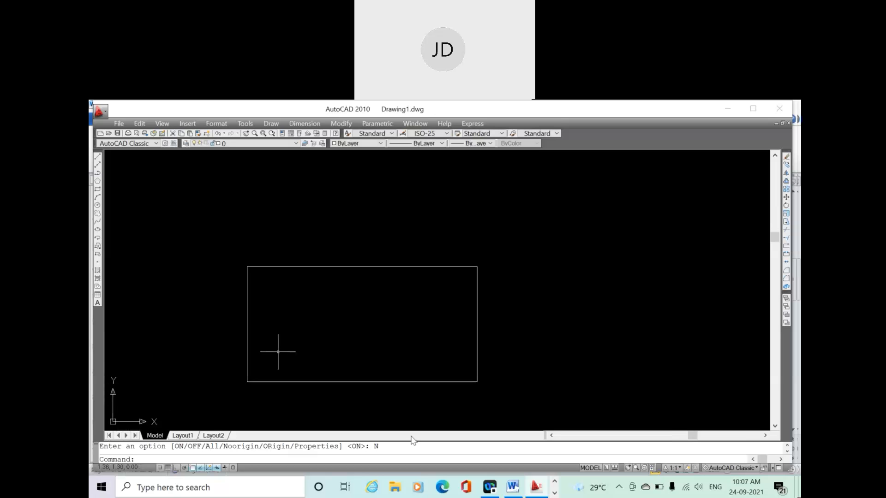
click(527, 411)
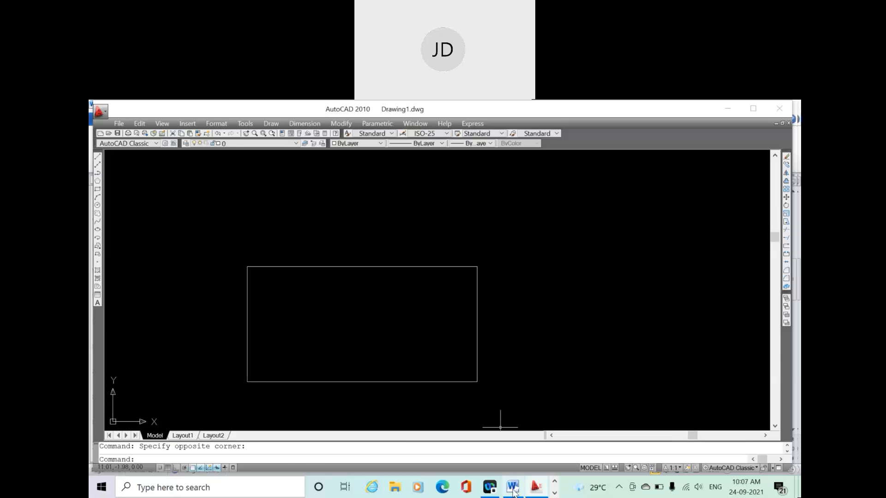
Step: Switch to the Word notes and highlight the third list item, Relative polar co-ordinate system
click(512, 486)
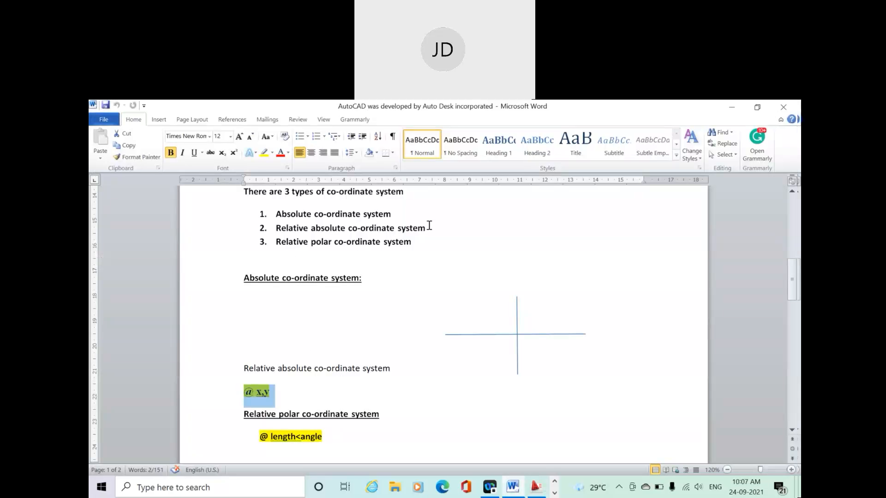
click(450, 248)
shift+click(276, 247)
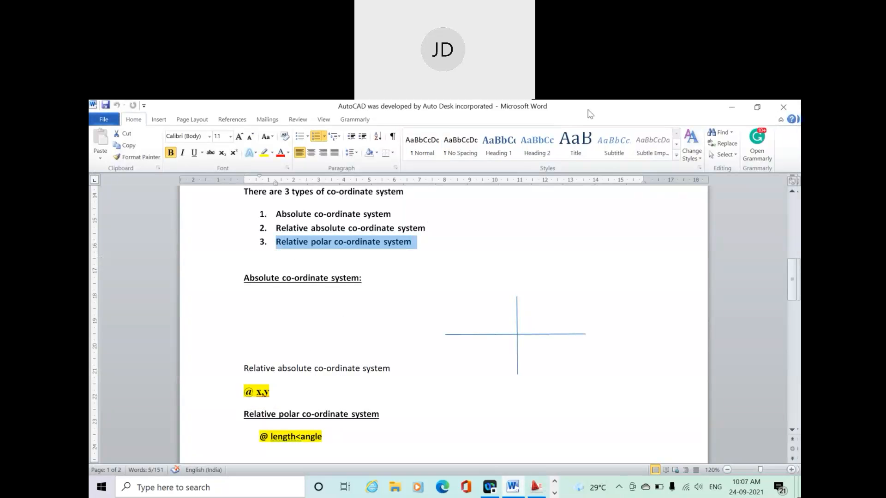
Step: Sketch an annotation over the notes showing two lines meeting at an angle, labelling the angle 60 and the base 10
drag(457, 326, 338, 325)
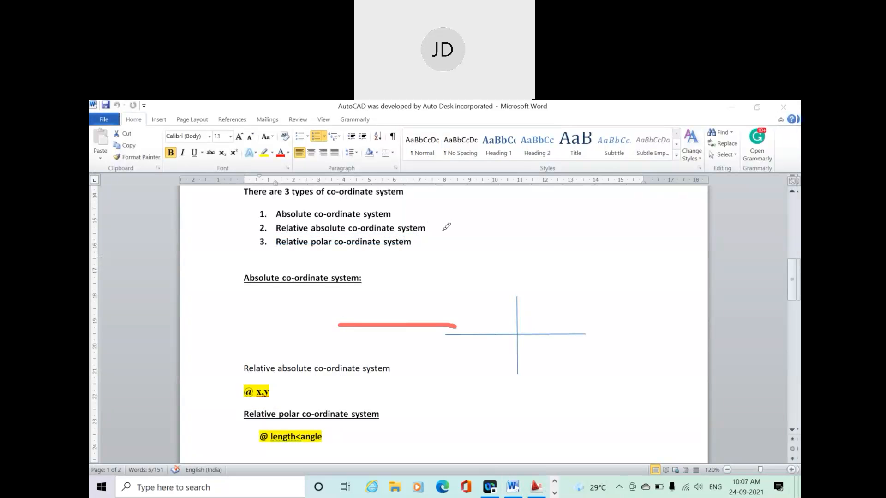
drag(475, 203, 339, 324)
drag(387, 289, 393, 318)
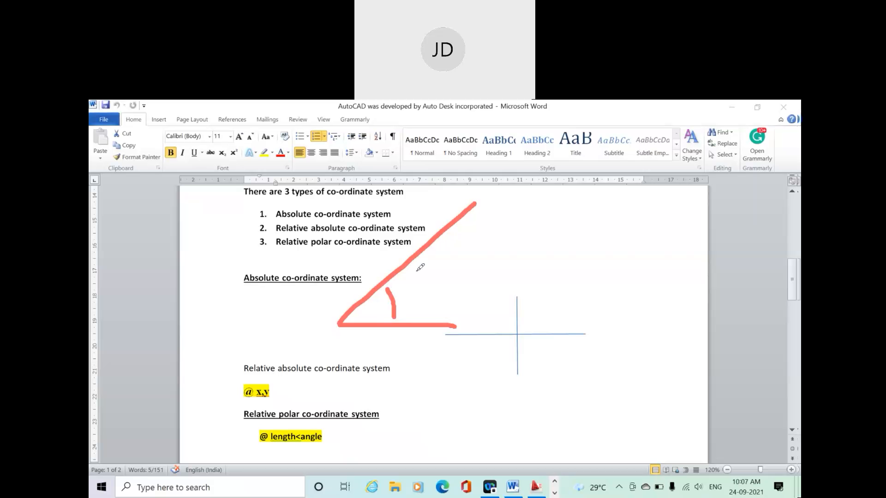
mouse_move(420, 265)
mouse_down()
mouse_move(408, 291)
mouse_move(436, 282)
mouse_move(448, 293)
mouse_up()
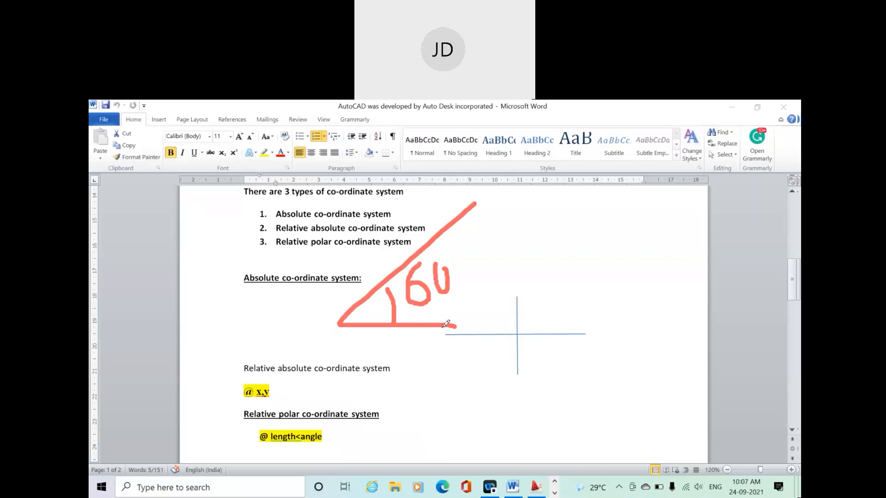
drag(459, 326, 511, 326)
drag(455, 355, 440, 356)
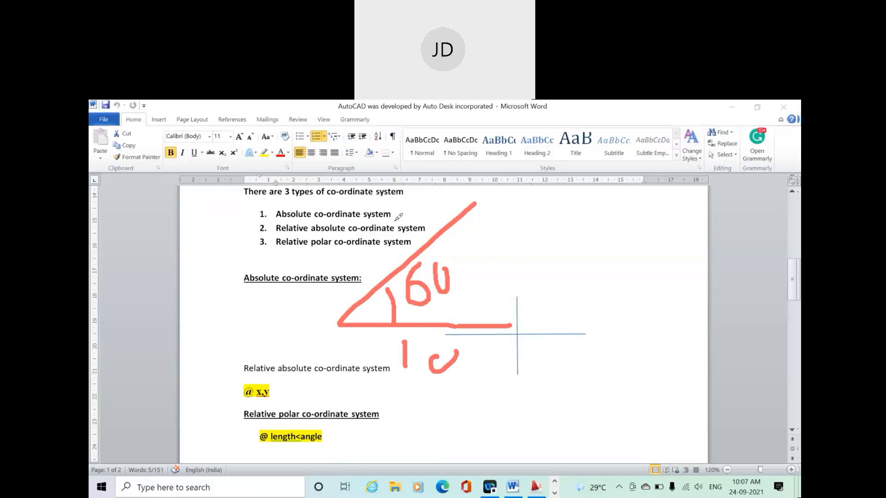
mouse_move(389, 207)
mouse_down()
mouse_move(390, 225)
mouse_move(408, 233)
mouse_move(410, 203)
mouse_up()
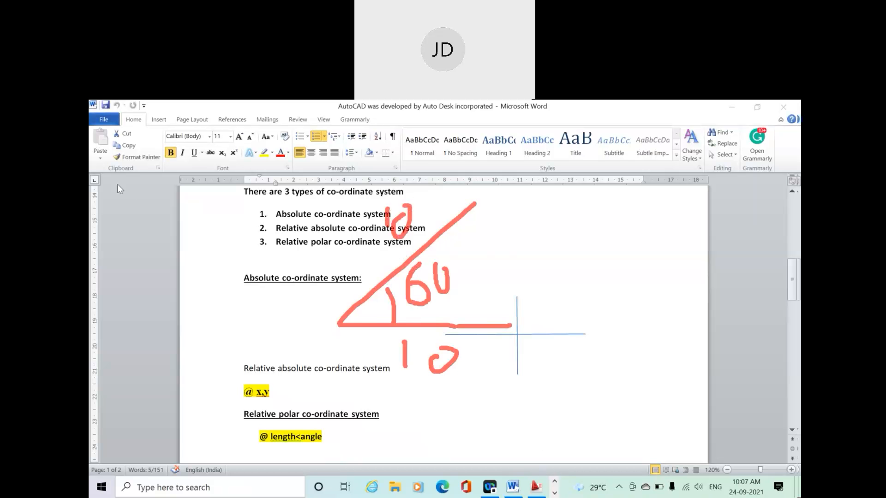
Step: Switch to AutoCAD and move the whole rectangle from its top-left corner to the upper-left area of the drawing
click(535, 487)
scroll(323, 358, down, 4)
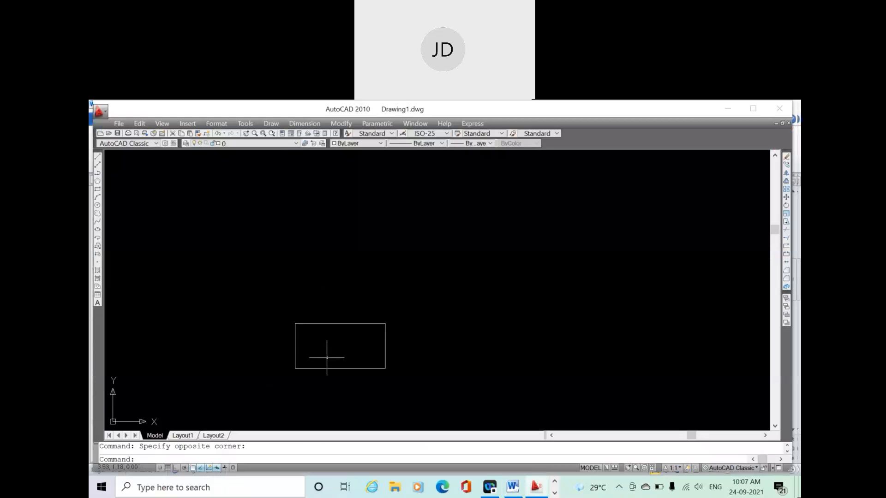
scroll(331, 360, up, 5)
scroll(331, 364, down, 2)
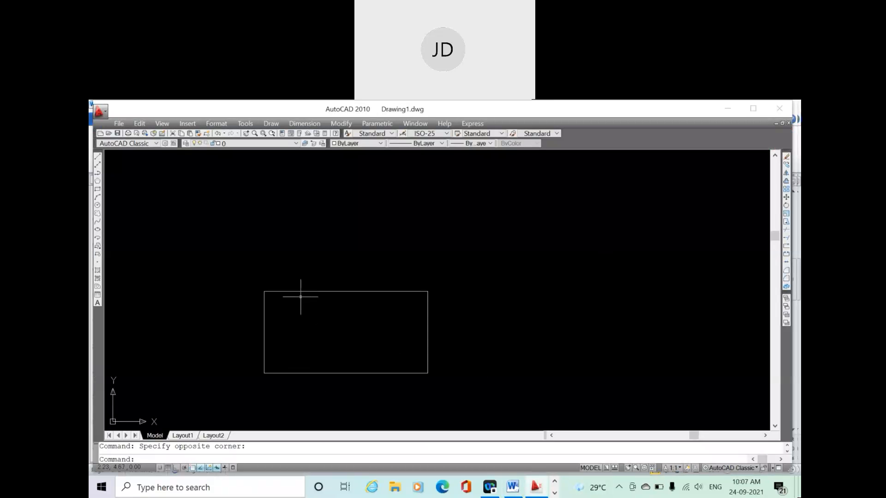
mouse_move(302, 291)
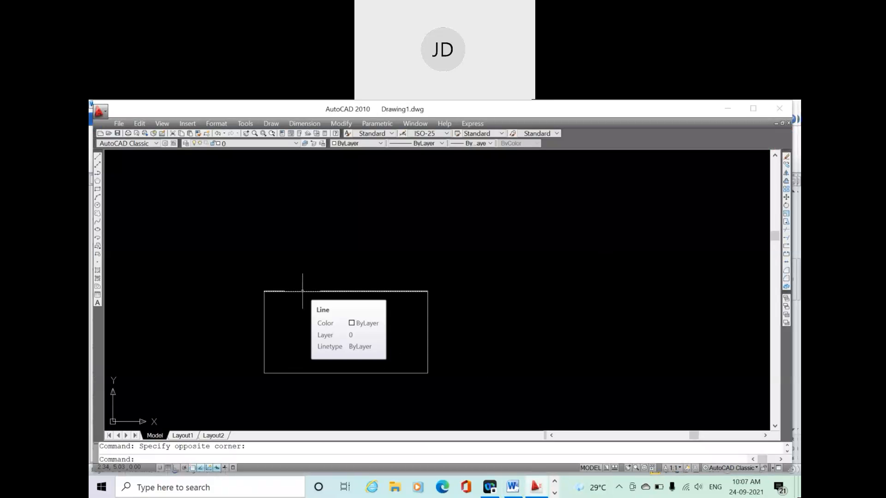
click(471, 397)
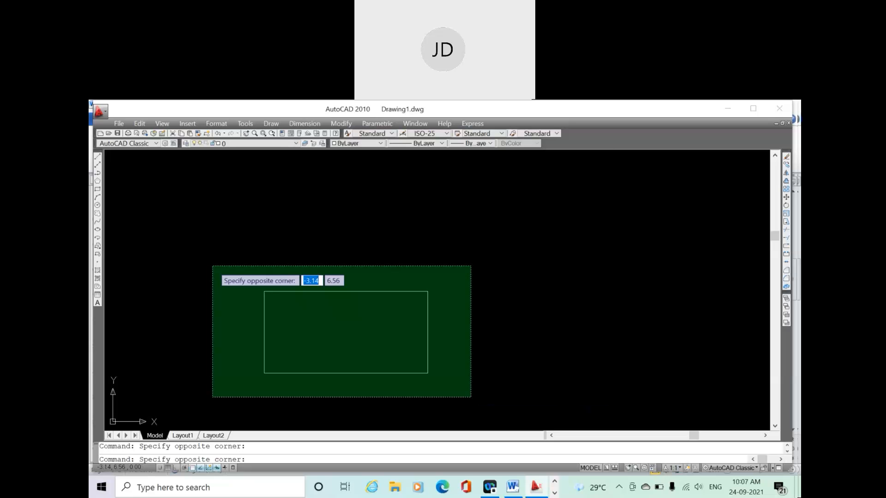
click(212, 266)
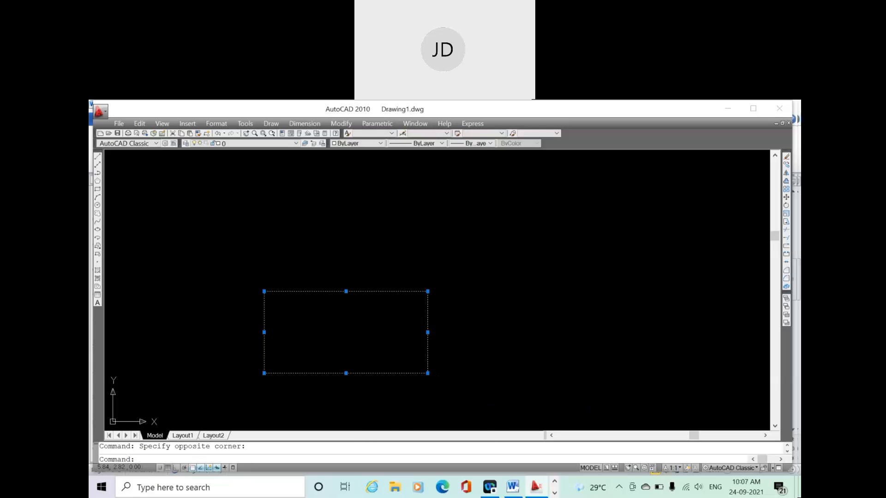
right_click(351, 327)
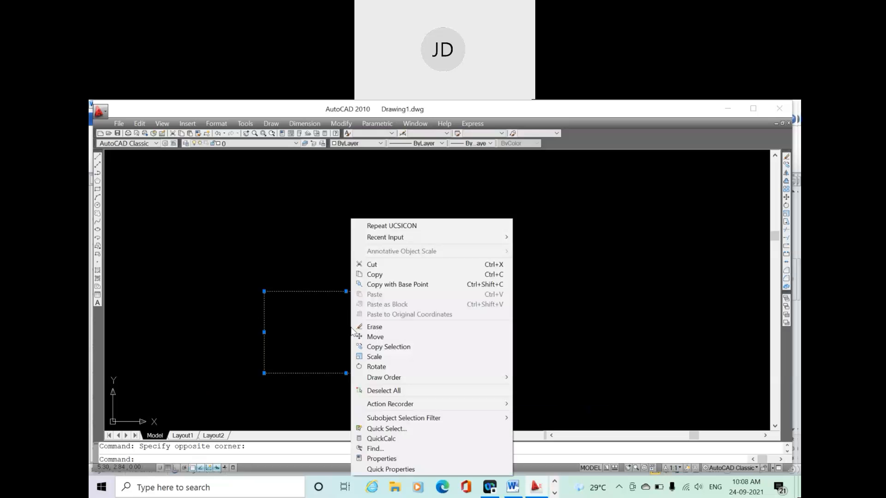
click(376, 337)
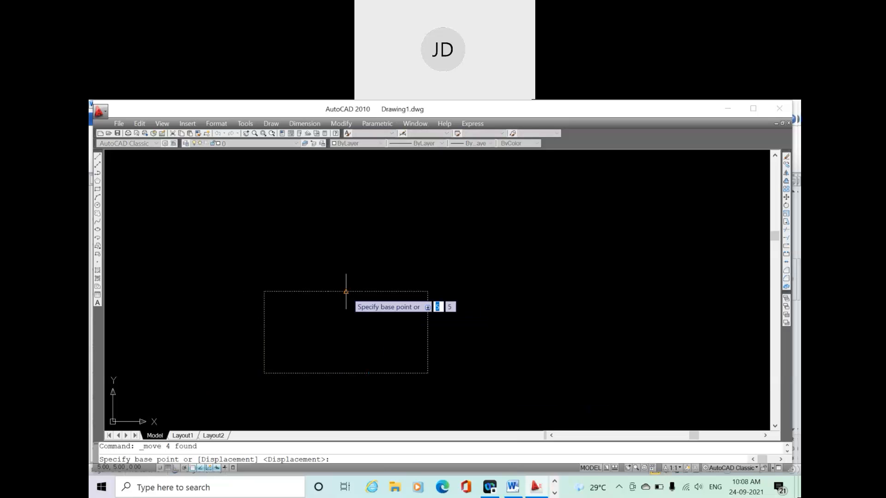
click(264, 291)
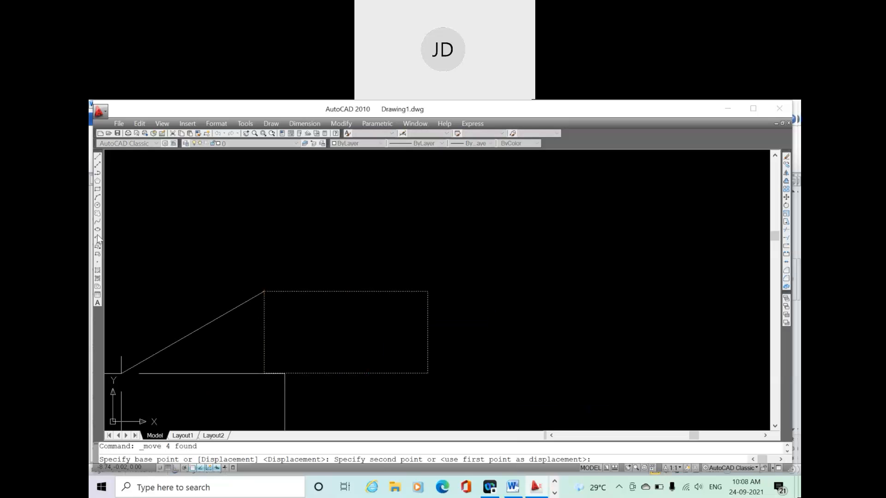
click(117, 165)
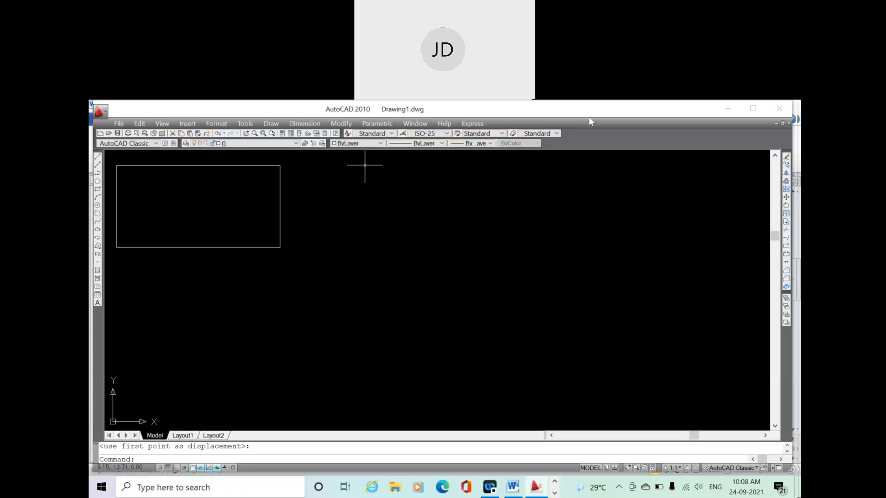
Step: Annotate the empty drawing area with a freehand 60 degree angle whose two sides are labelled 10, and clear the annotation
mouse_move(447, 195)
mouse_down()
mouse_move(338, 292)
mouse_move(524, 294)
mouse_up()
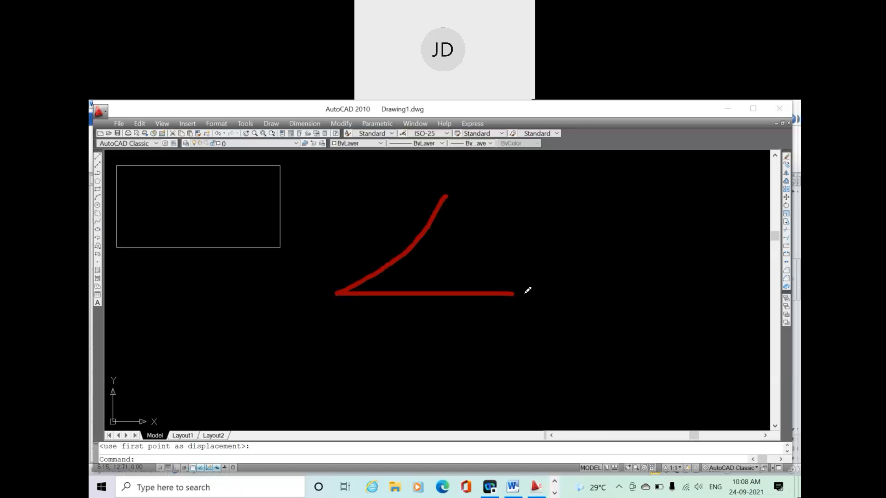
drag(412, 249, 435, 292)
mouse_move(448, 234)
mouse_down()
mouse_move(442, 259)
mouse_move(504, 221)
mouse_move(479, 228)
mouse_up()
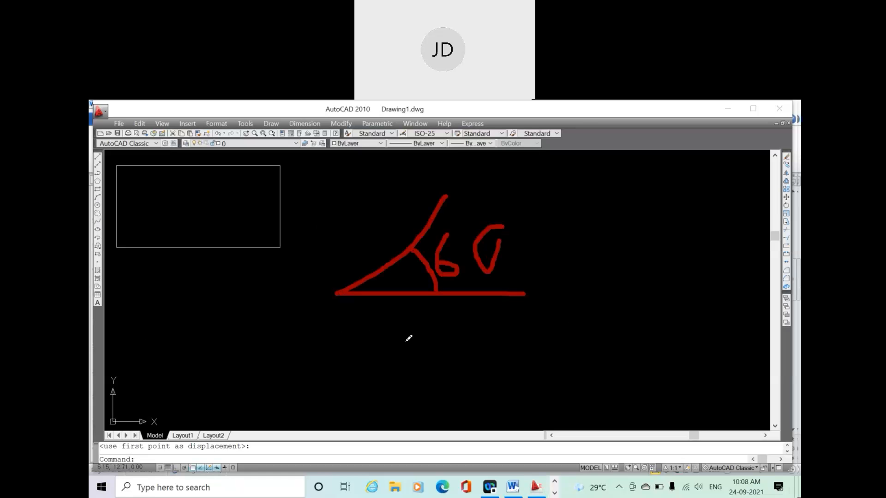
mouse_move(409, 313)
mouse_down()
mouse_move(404, 344)
mouse_move(410, 333)
mouse_up()
mouse_move(365, 209)
mouse_down()
mouse_move(362, 236)
mouse_move(378, 210)
mouse_up()
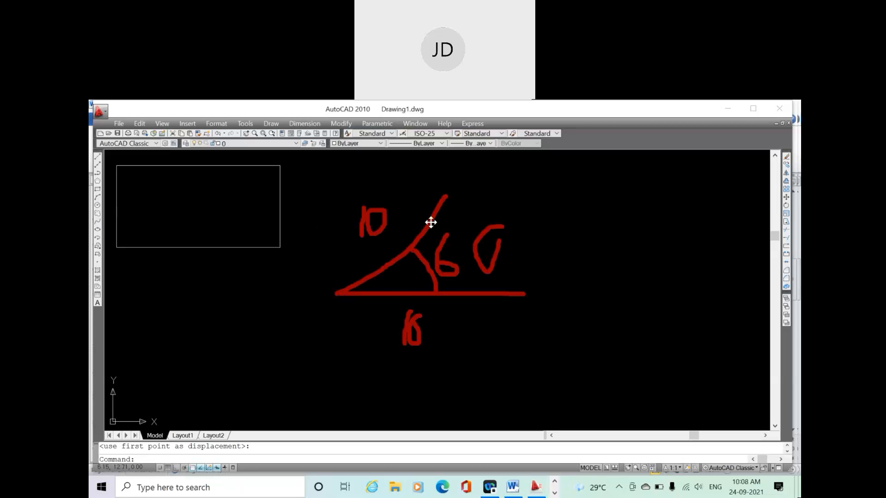
click(129, 187)
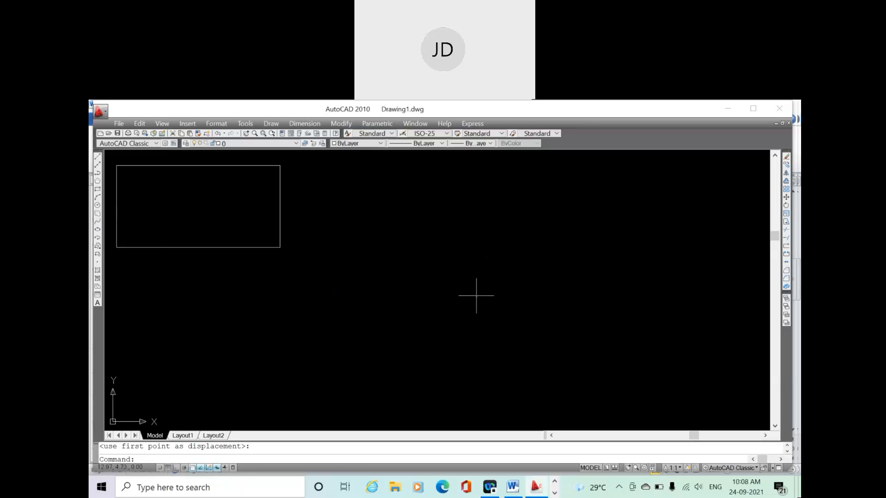
Step: Start a line at the origin, 0,0, in the empty area below the rectangle
click(98, 158)
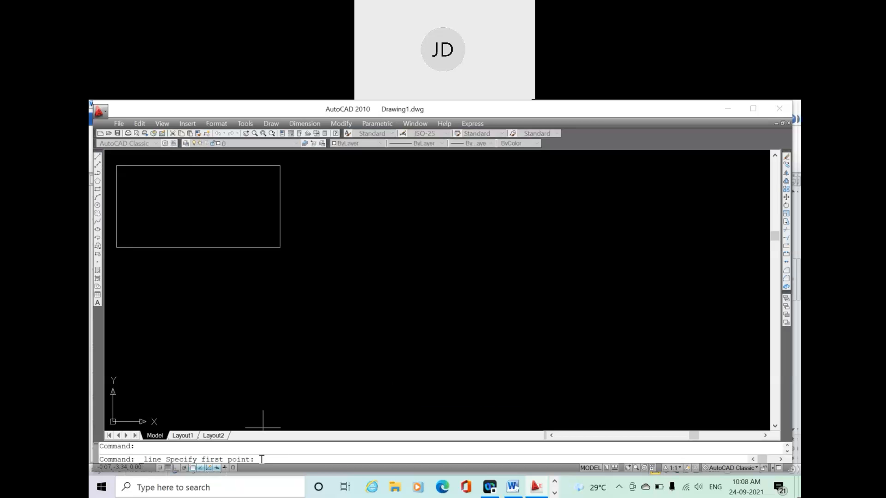
text(0,0)
key(Return)
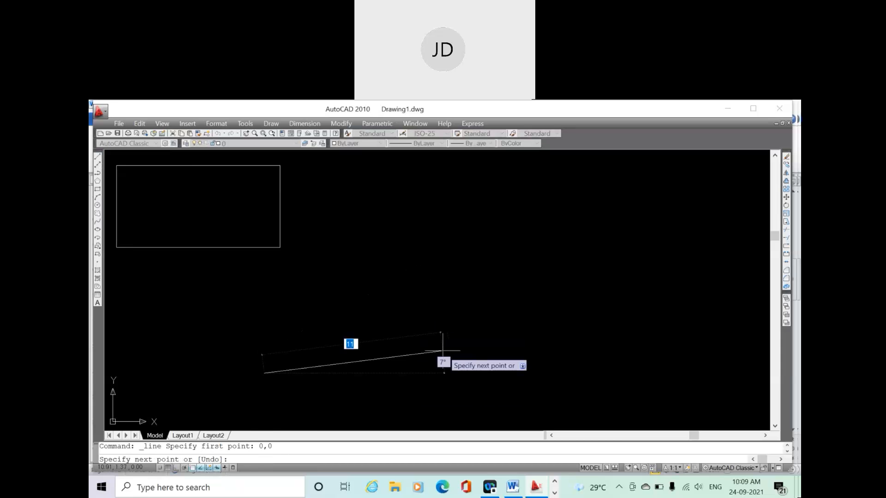
Step: Switch to the Word notes and highlight the relative polar format "@ length<angle"
click(512, 486)
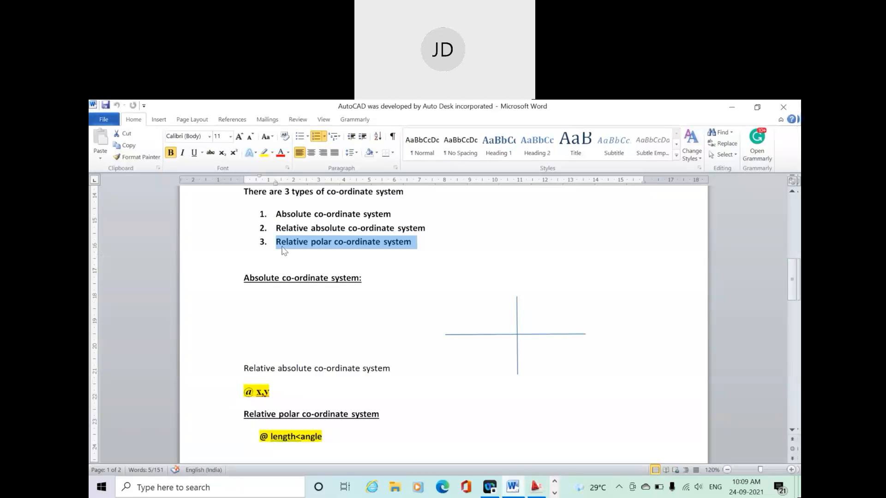
click(261, 436)
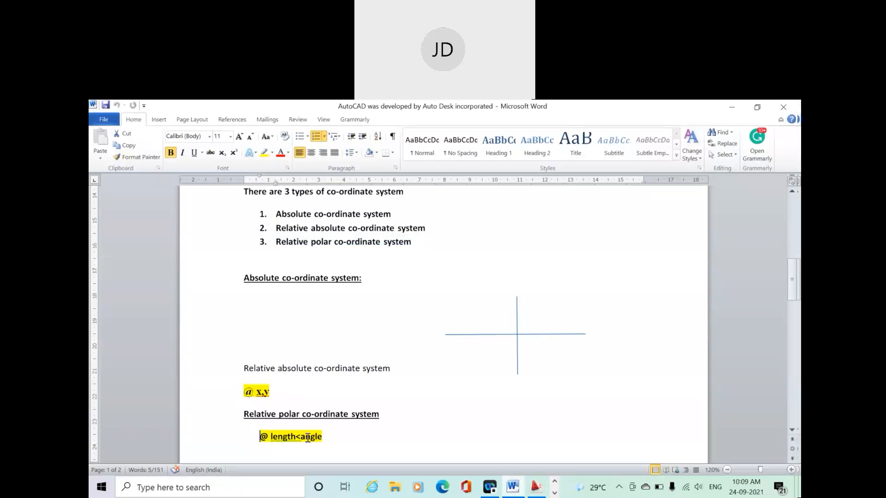
drag(308, 438, 265, 442)
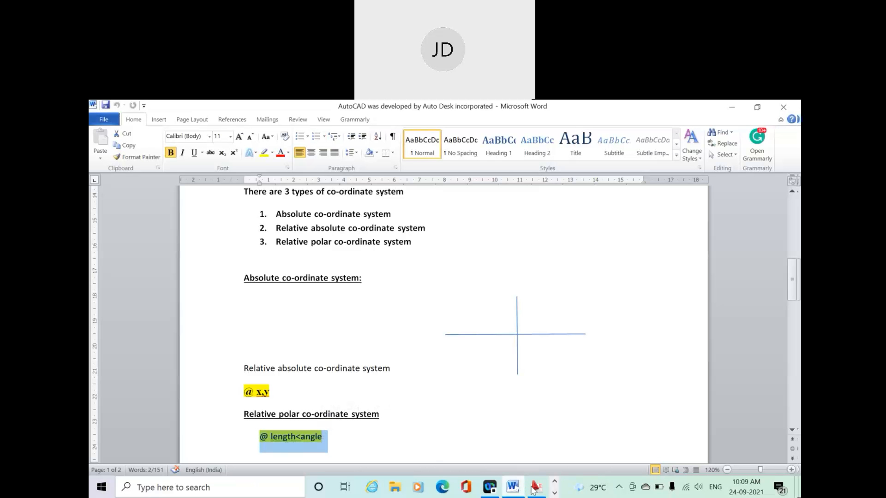
mouse_move(535, 487)
click(533, 433)
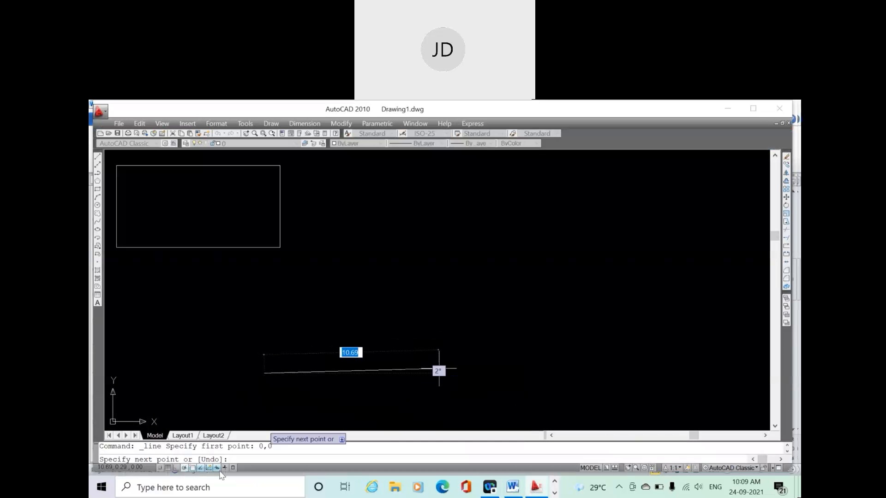
text(@10)
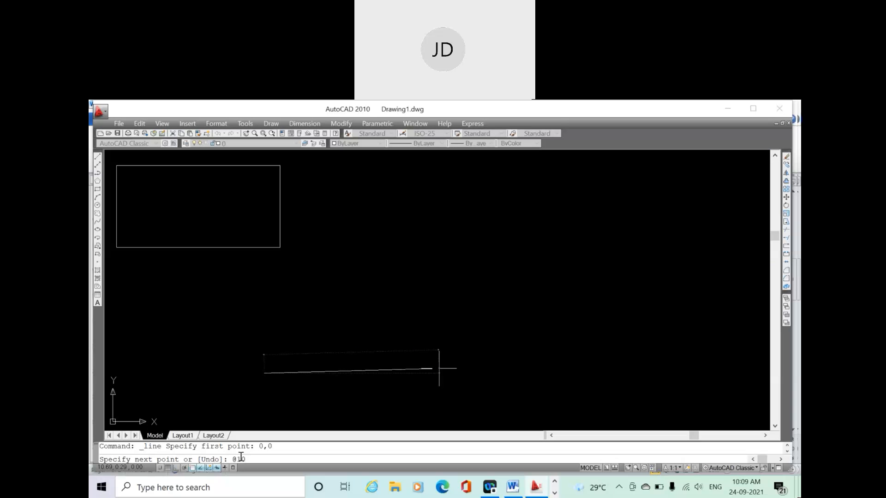
text(,0)
key(BackSpace)
key(BackSpace)
click(512, 487)
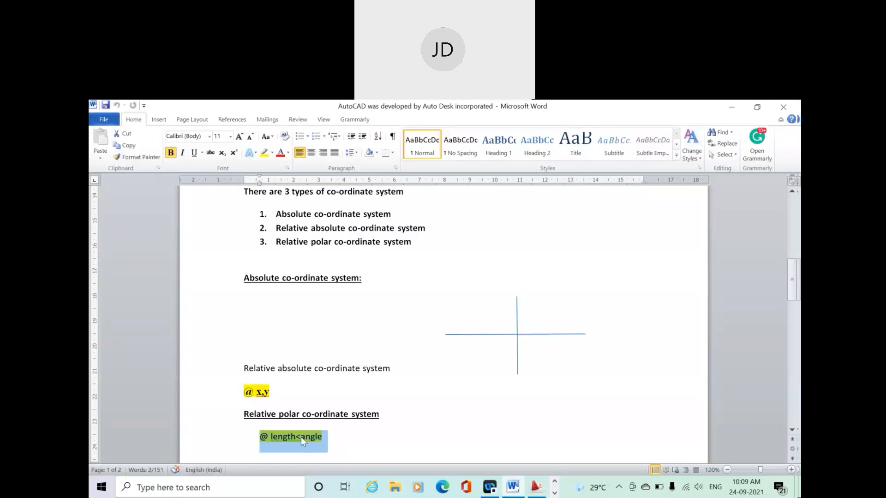
click(534, 487)
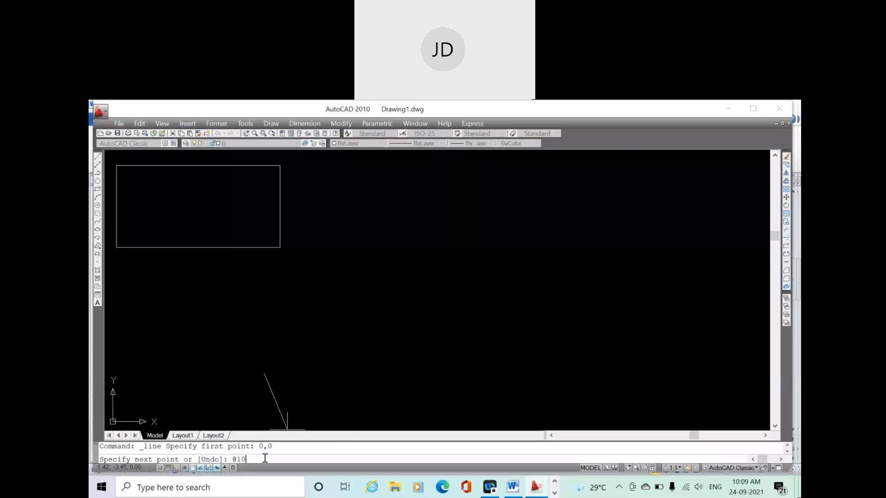
text(<0)
key(Return)
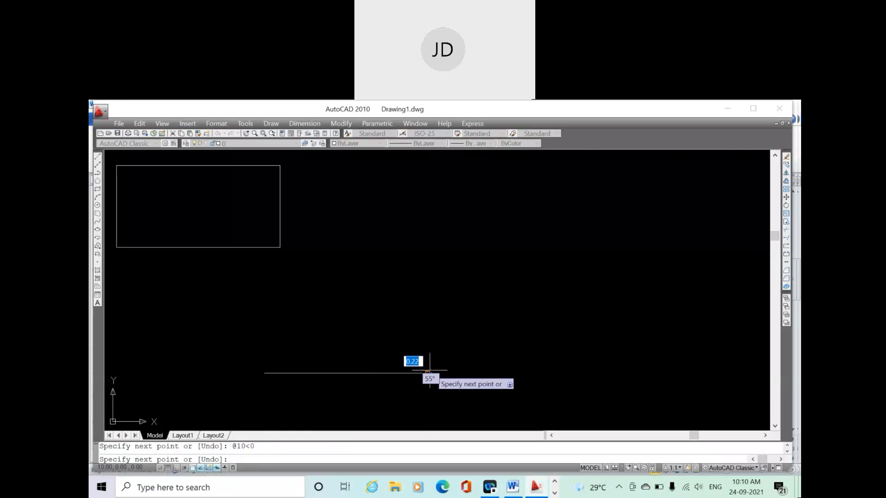
key(Return)
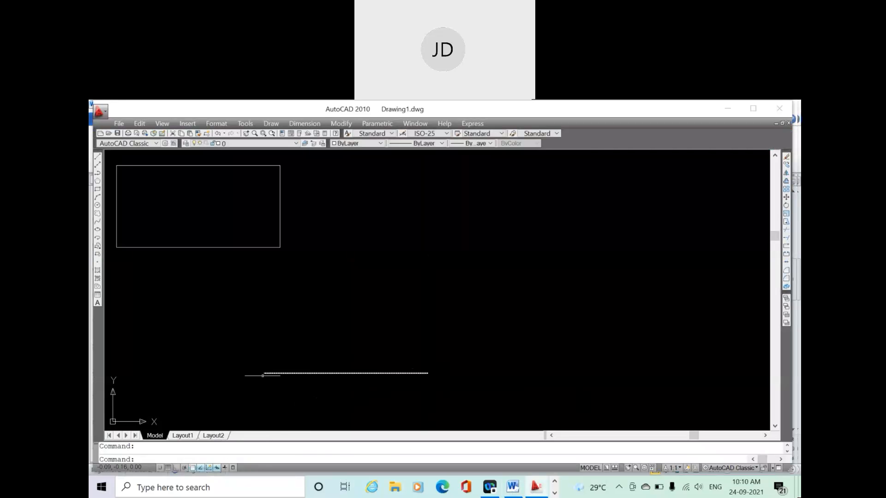
click(98, 159)
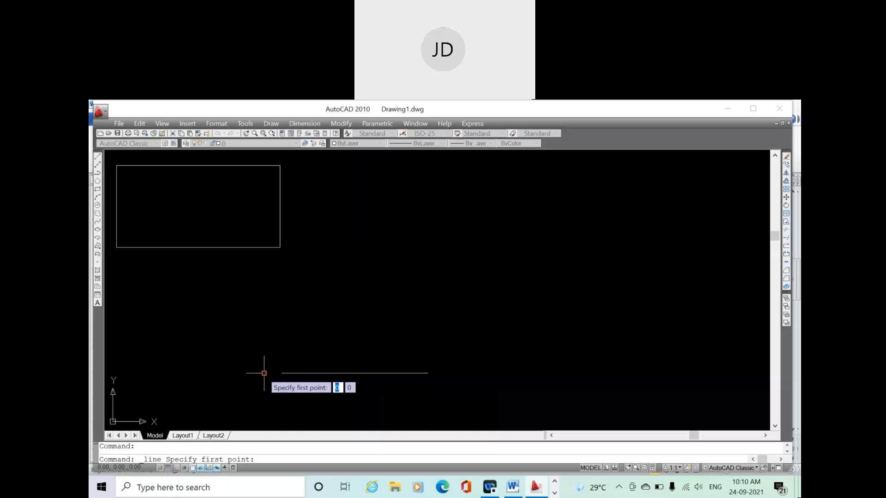
click(264, 373)
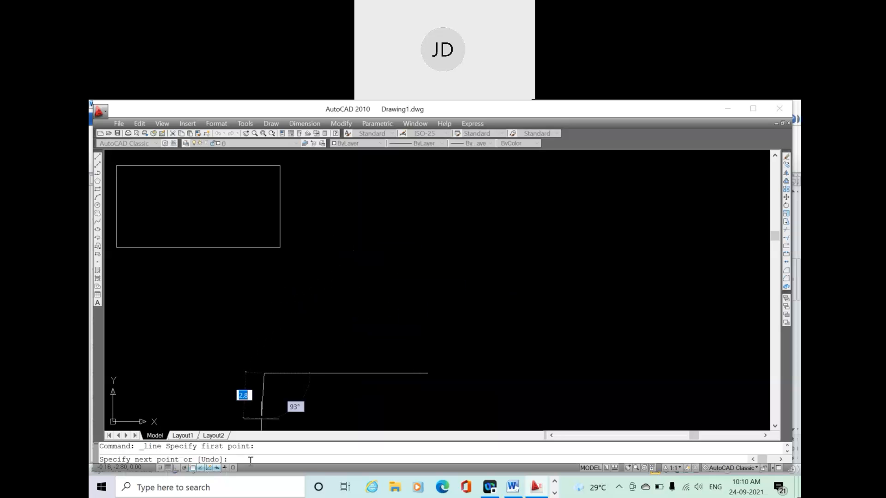
text(@)
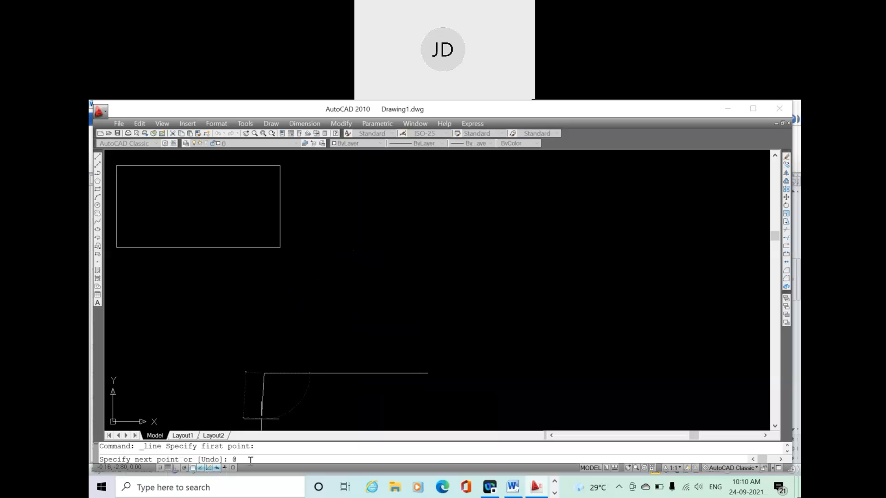
text(10<)
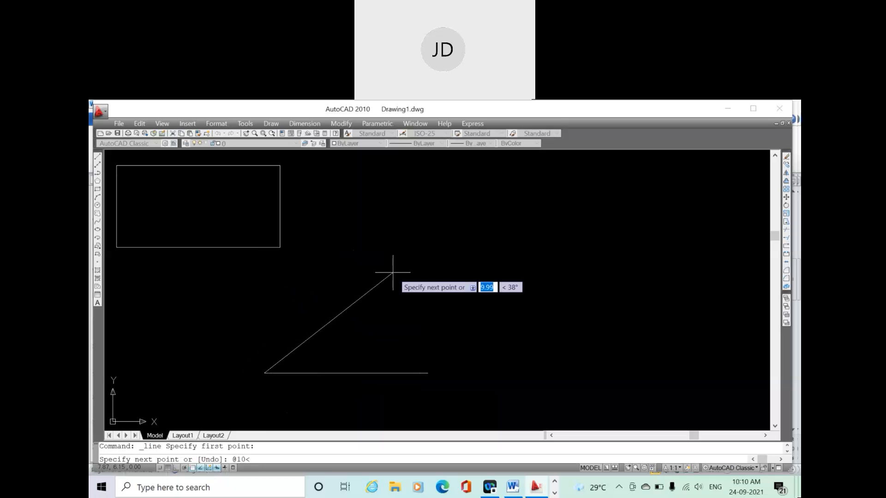
text(60)
key(Return)
key(Escape)
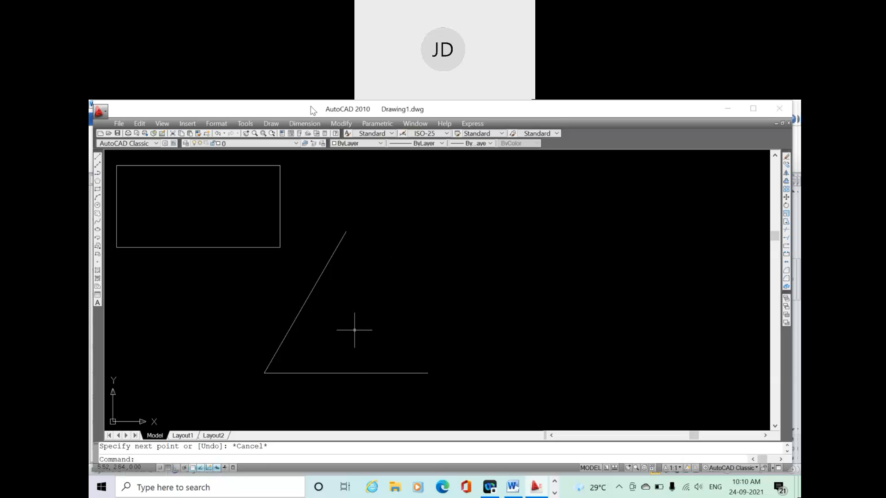
Step: Add an angular dimension between the inclined line and the horizontal base line, placing its arc between them
click(304, 124)
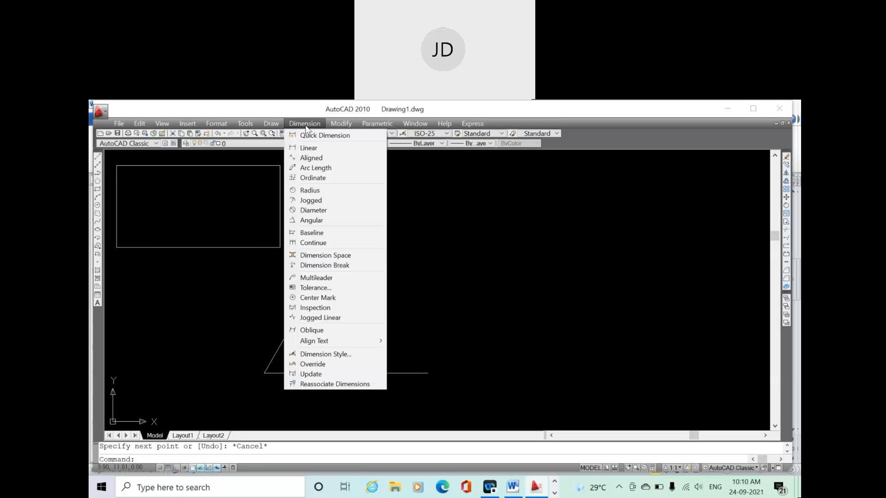
click(316, 224)
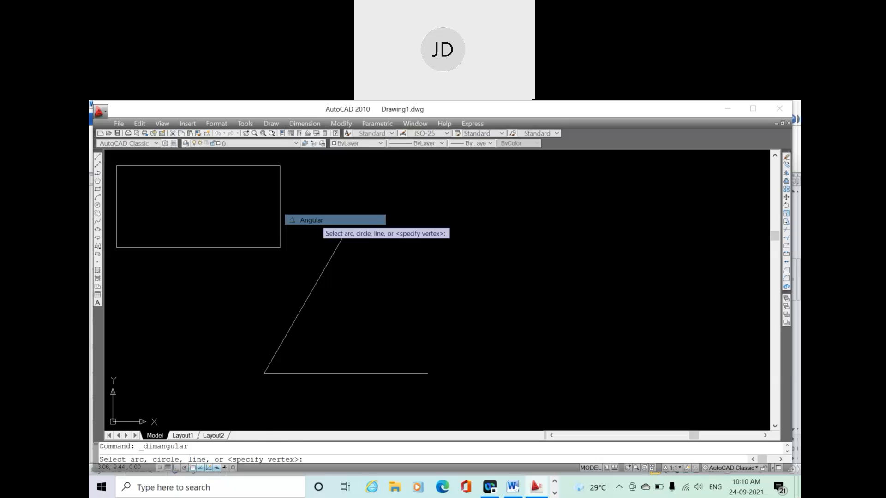
click(303, 305)
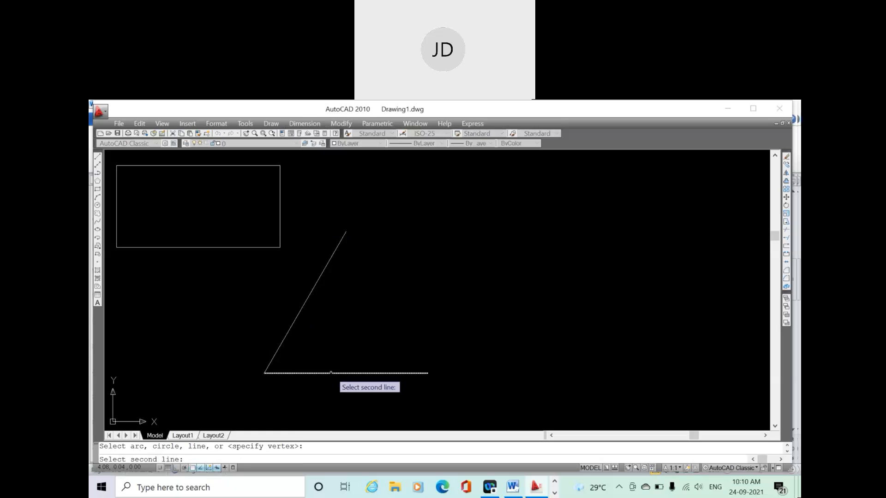
click(331, 373)
click(389, 288)
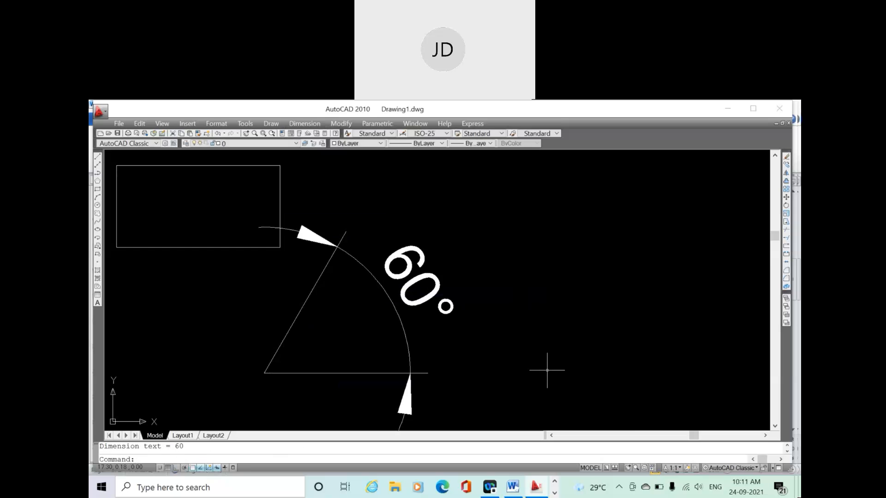
Step: Add a linear dimension to the rectangle's top edge, placing it just above the rectangle
scroll(534, 362, down, 4)
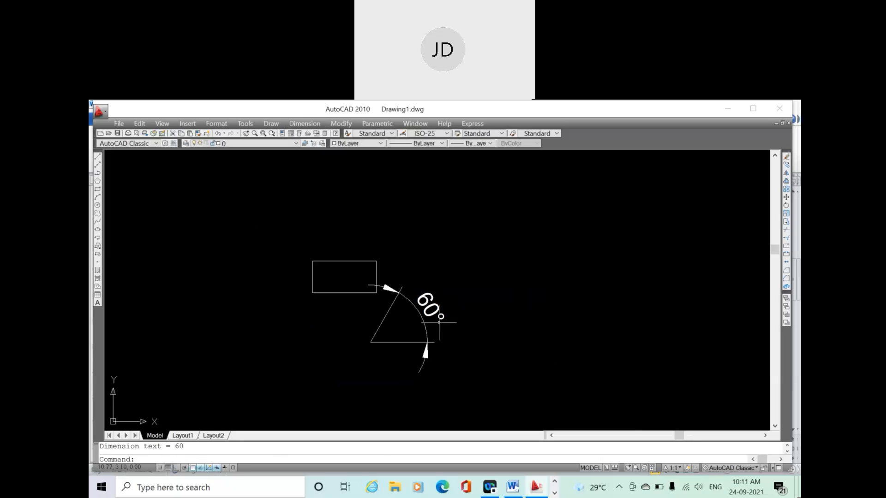
scroll(332, 268, up, 5)
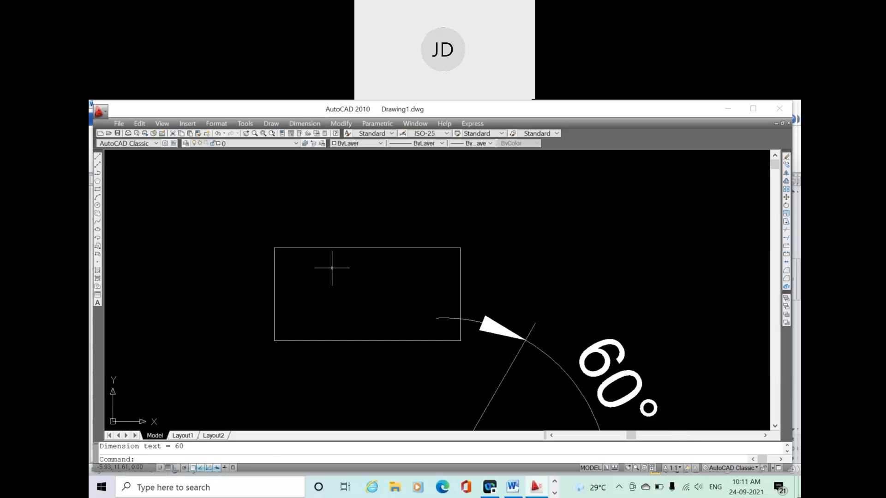
click(305, 124)
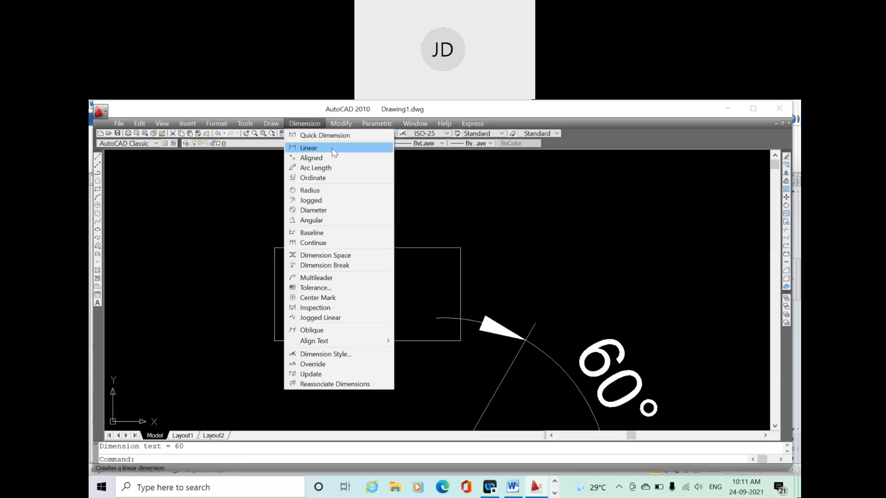
click(334, 153)
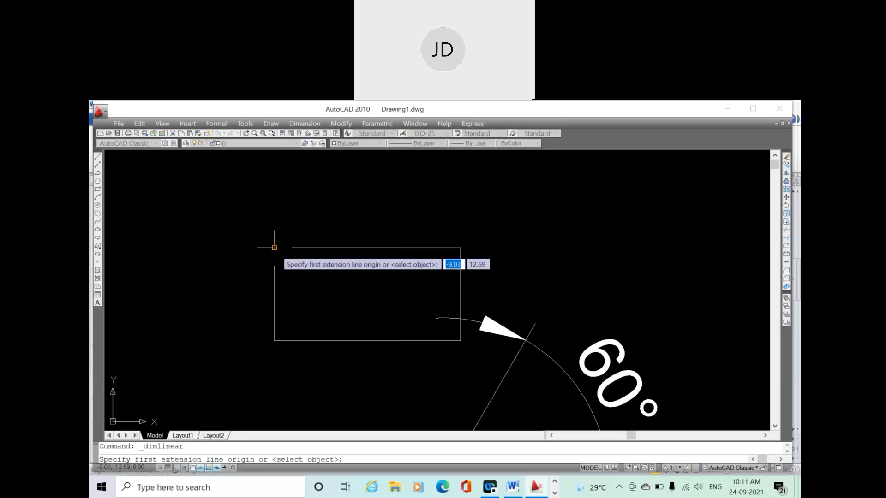
click(275, 247)
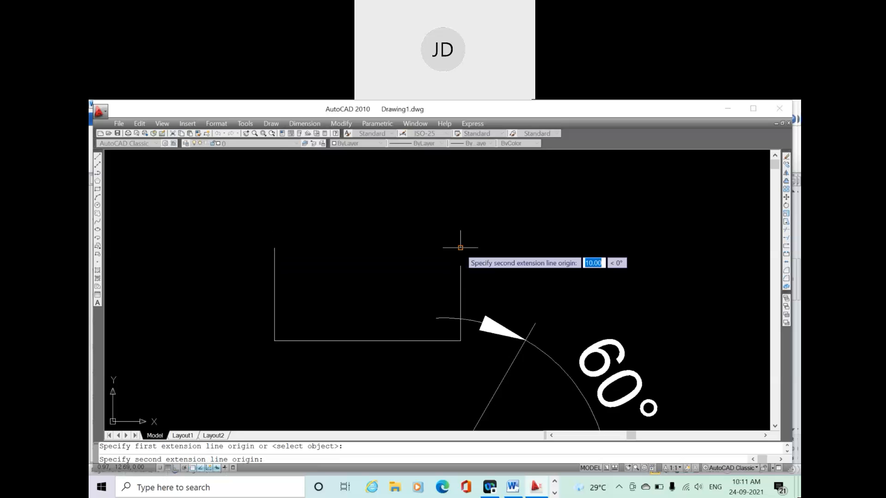
click(461, 248)
click(443, 224)
Step: Modify the ISO-25 dimension style to use an overall scale of 0.5 and set it as the current style
scroll(343, 297, down, 2)
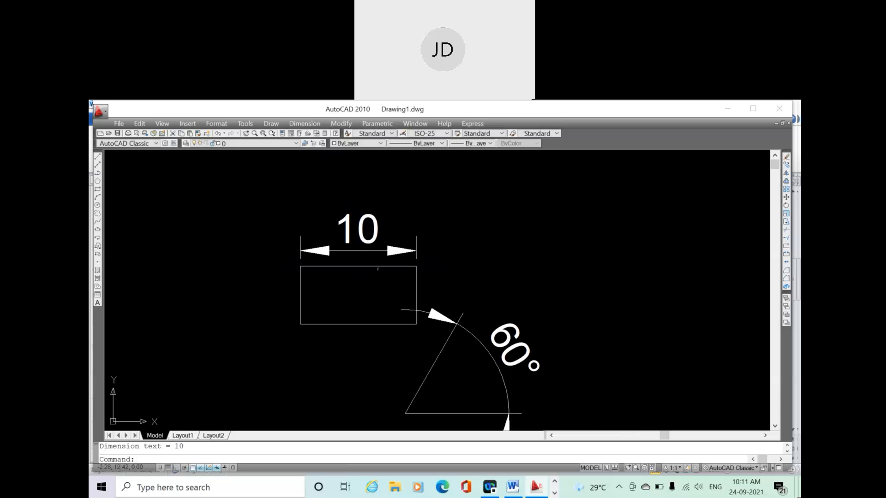
scroll(380, 253, down, 4)
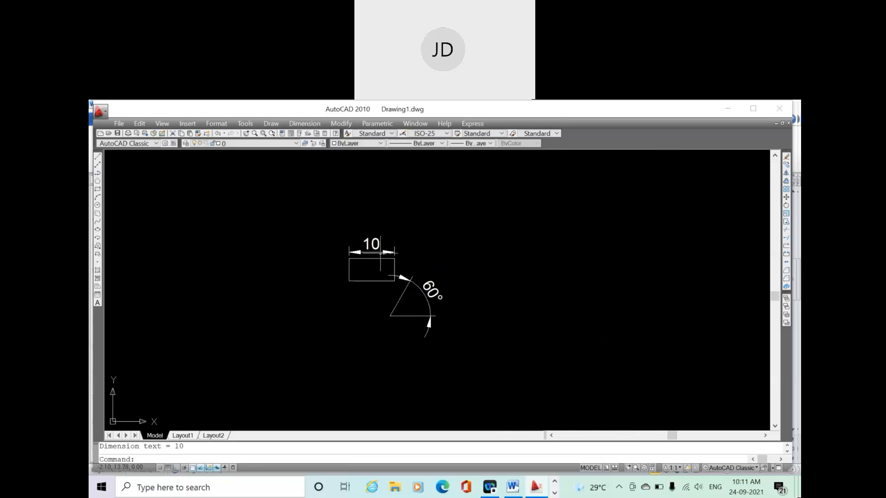
scroll(380, 253, up, 4)
scroll(368, 271, down, 2)
scroll(368, 270, up, 3)
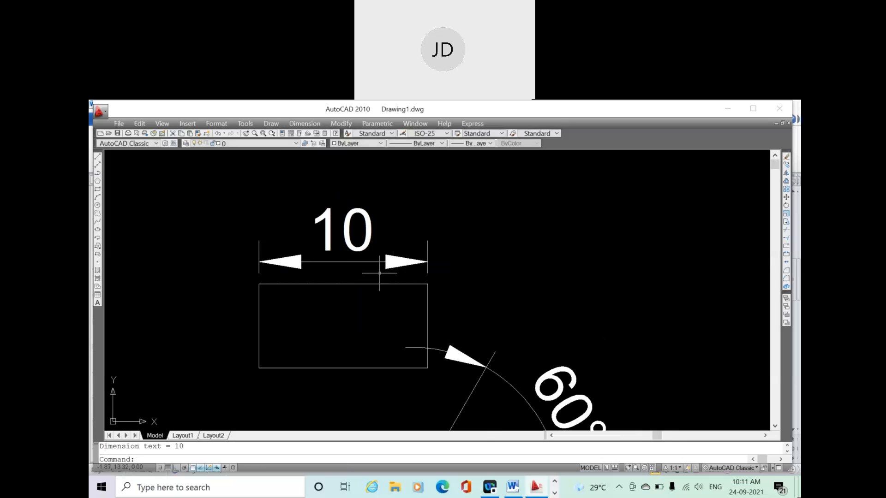
scroll(379, 273, down, 2)
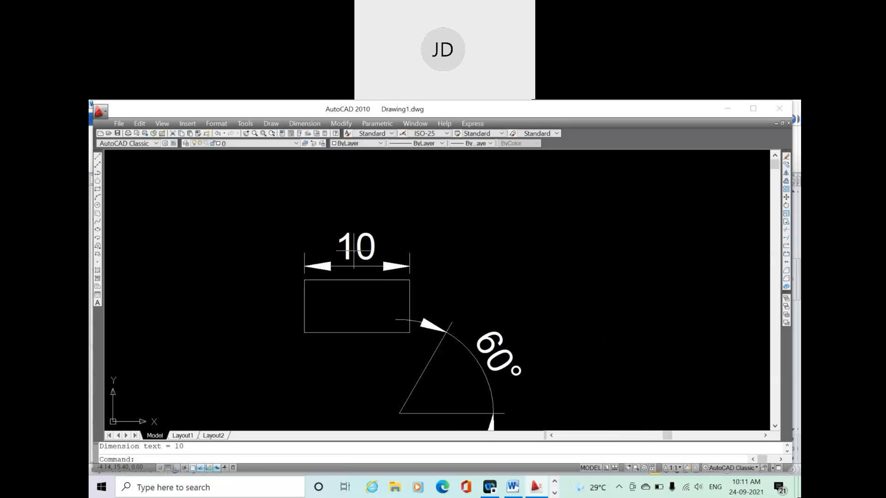
scroll(359, 254, up, 2)
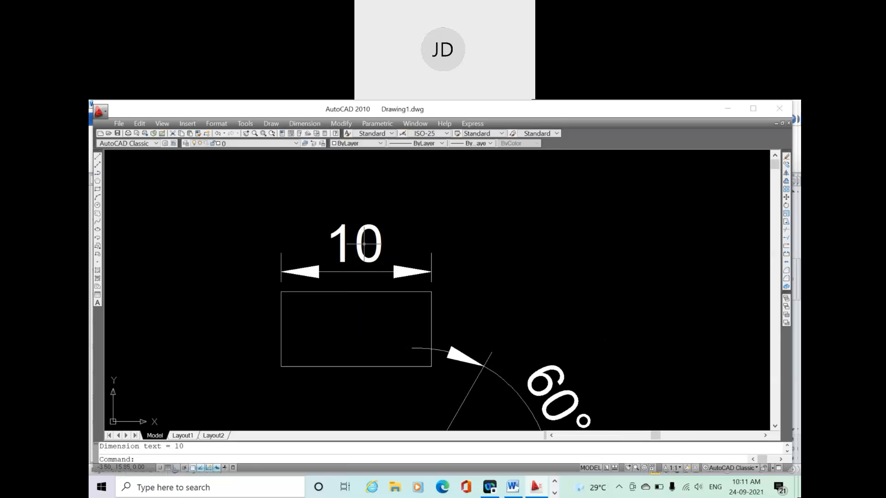
click(402, 134)
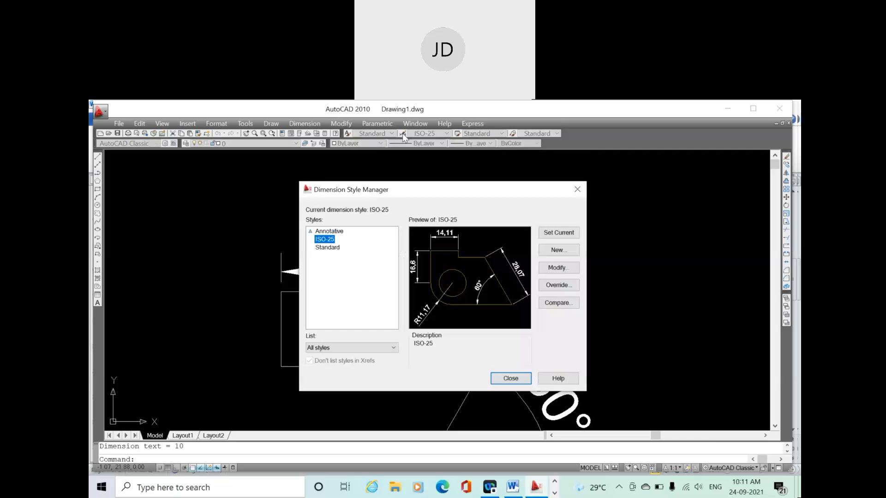
click(550, 272)
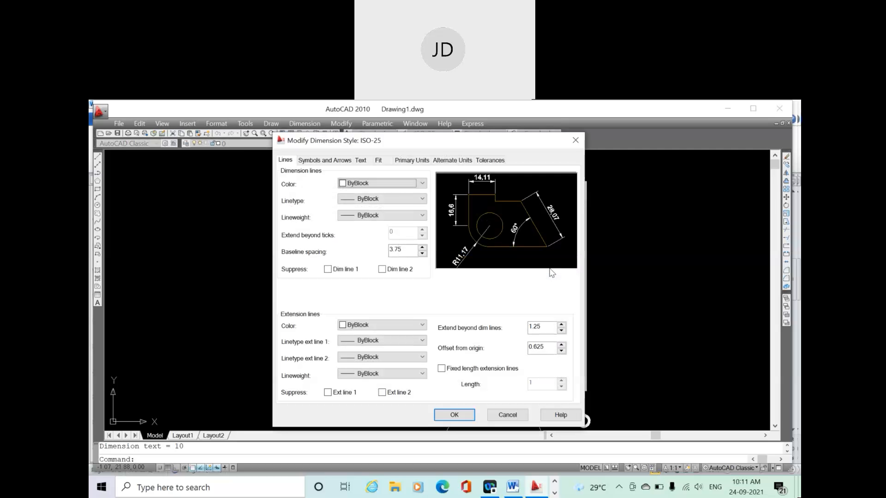
click(379, 161)
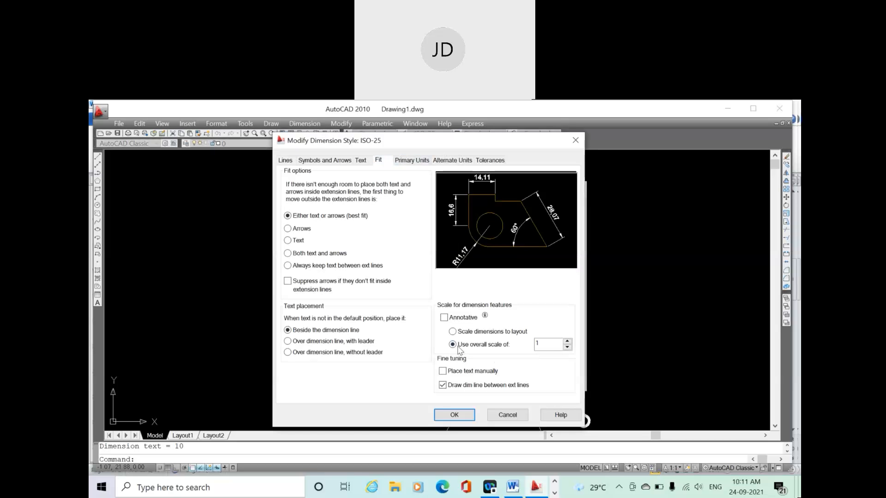
mouse_move(459, 350)
key(BackSpace)
text(0.5)
click(455, 415)
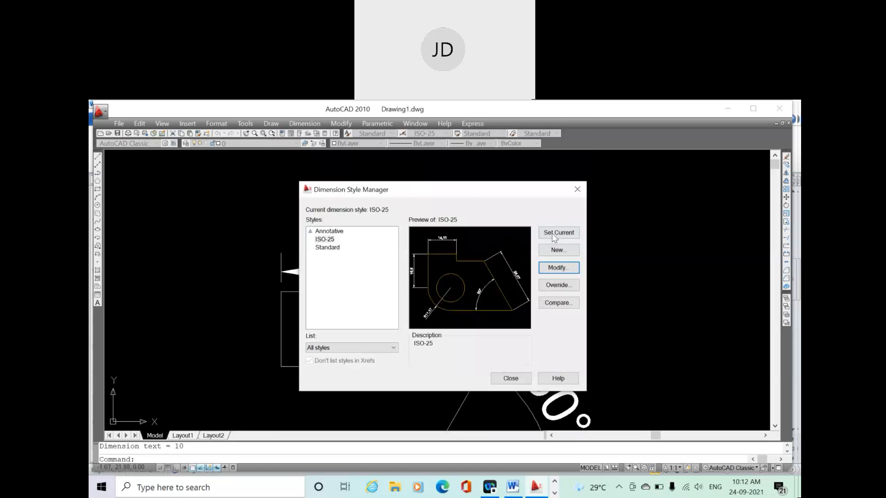
click(553, 235)
click(510, 379)
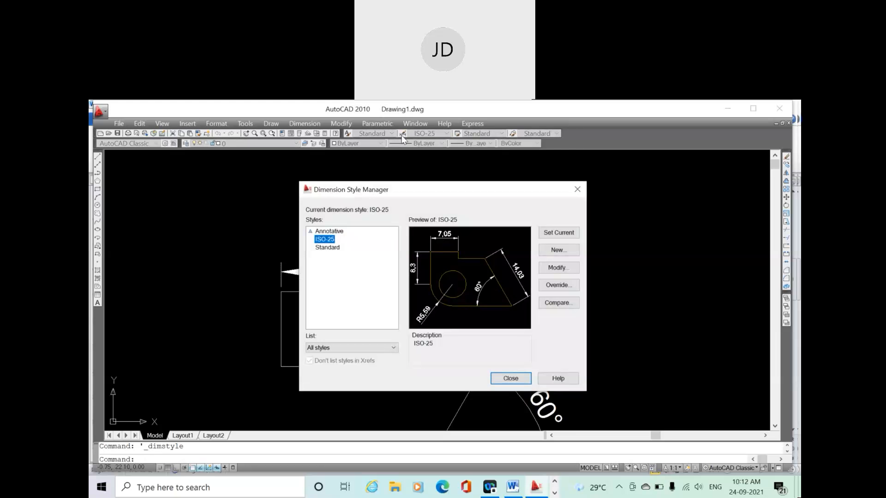
Step: Modify the ISO-25 dimension style to use an overall scale of 0.3 and set it as the current style
click(558, 268)
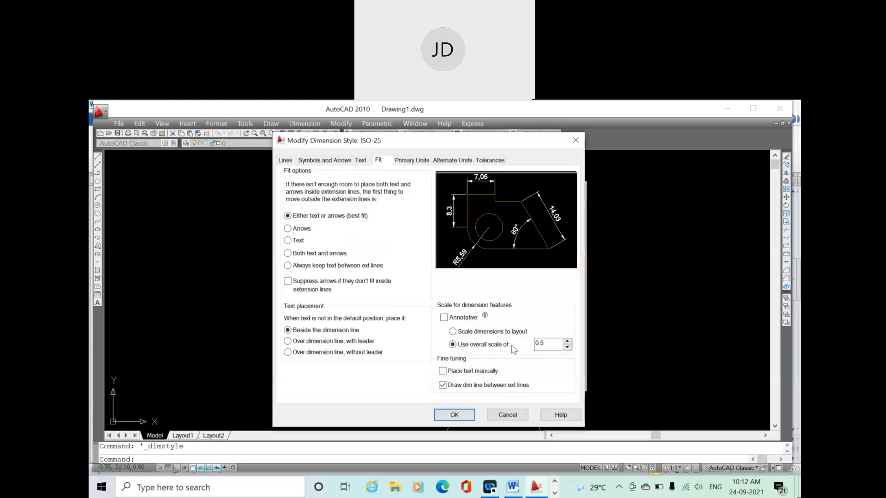
click(548, 340)
key(BackSpace)
text(3)
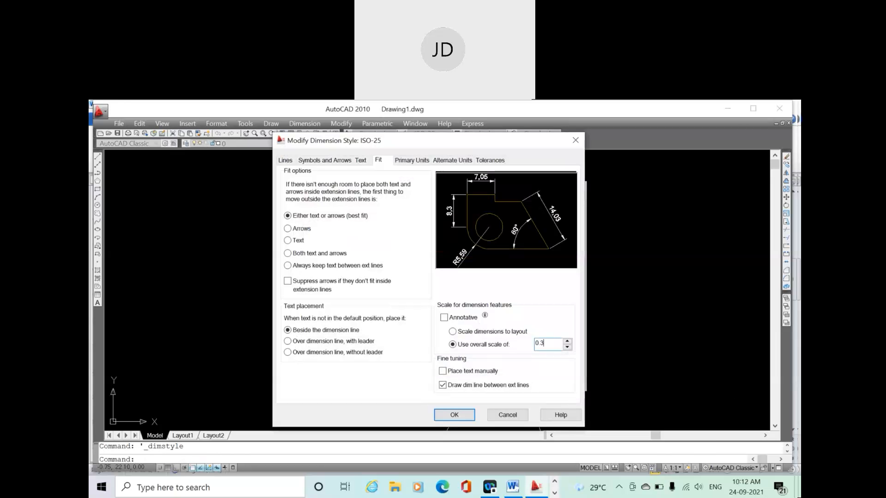
click(454, 415)
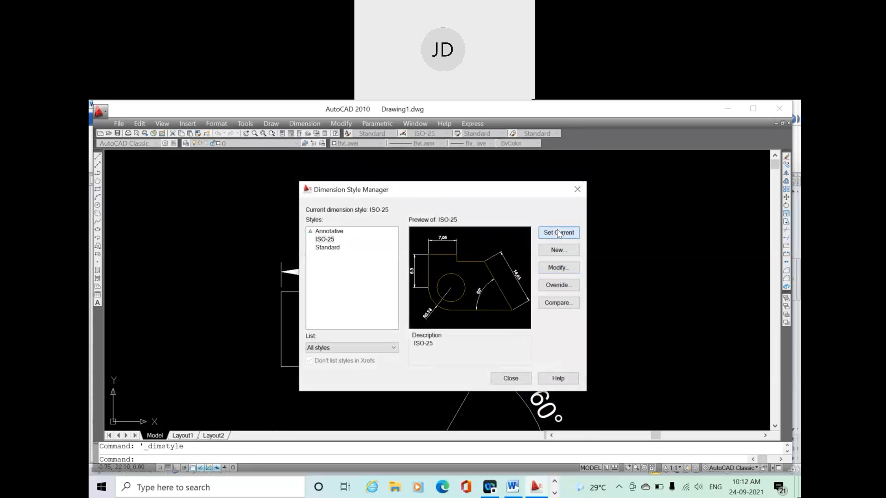
click(559, 233)
click(510, 379)
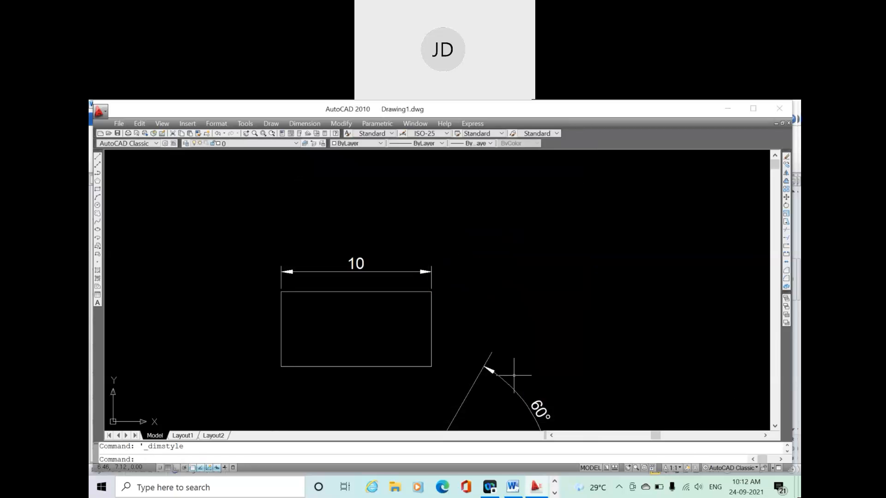
Step: Examine the dimension text and arrowhead sizes on the rectangle and the 60-degree figure at different magnifications
scroll(405, 286, down, 4)
scroll(405, 288, up, 5)
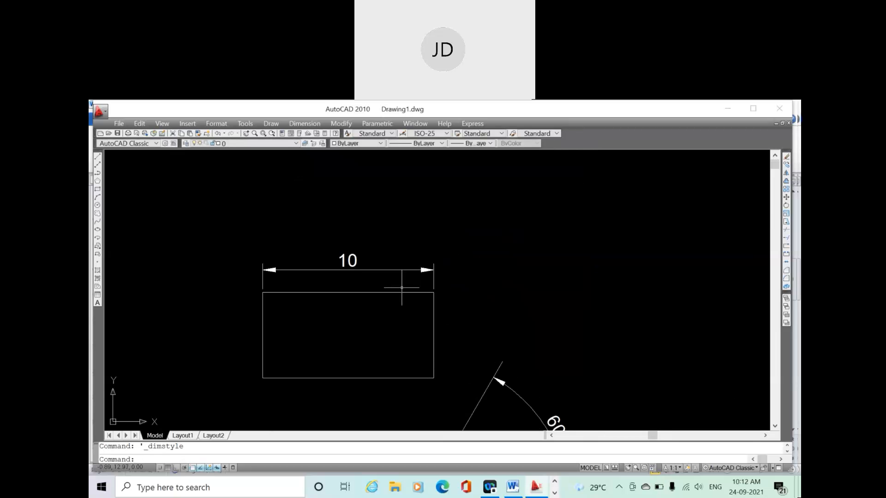
scroll(436, 288, down, 4)
scroll(395, 291, up, 5)
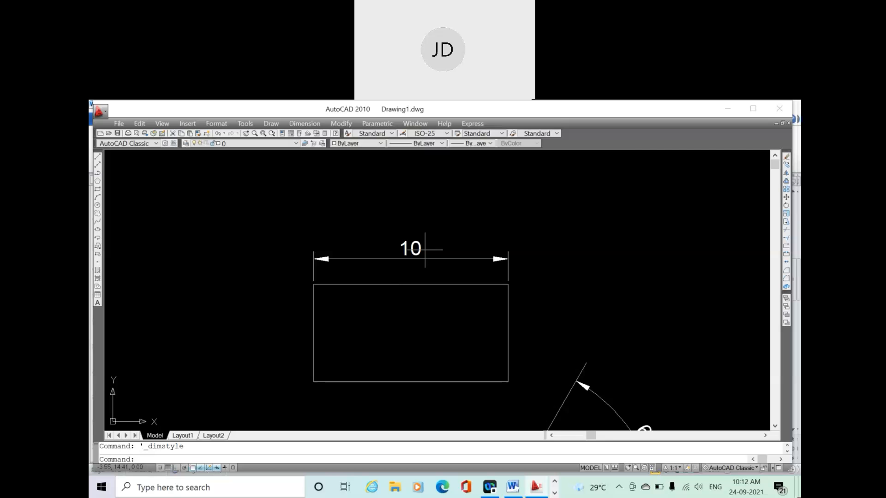
scroll(368, 248, down, 2)
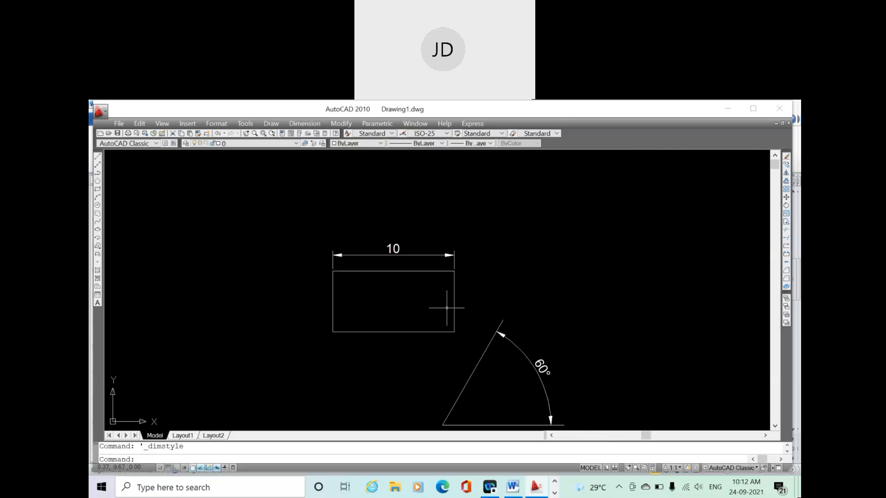
scroll(456, 306, down, 2)
scroll(434, 287, up, 3)
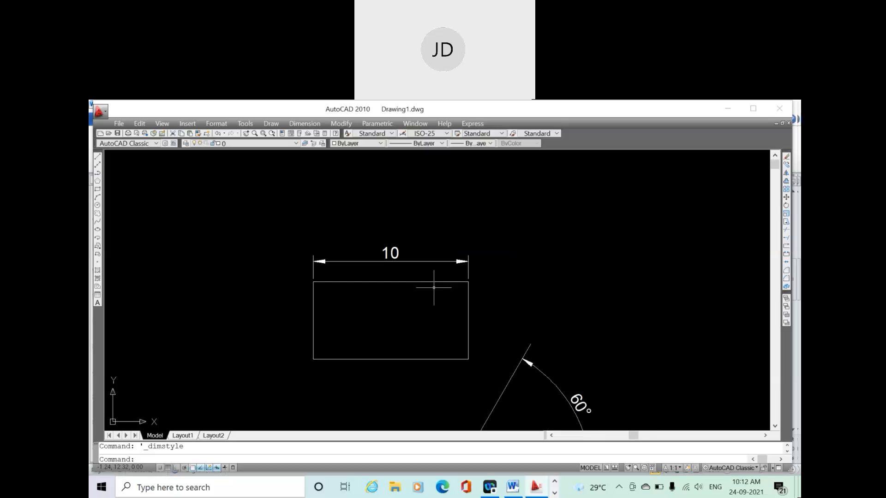
scroll(395, 269, down, 2)
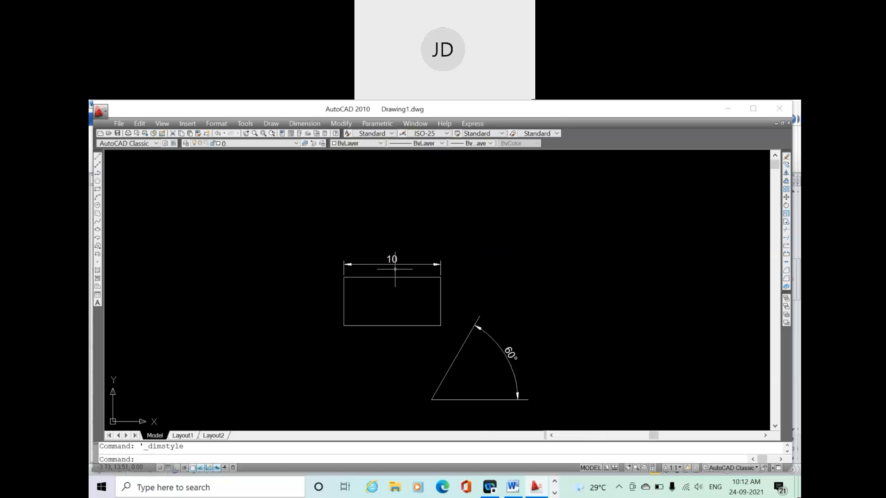
Step: Add a vertical linear dimension to the rectangle's left edge, placing it just outside the rectangle
scroll(330, 285, up, 3)
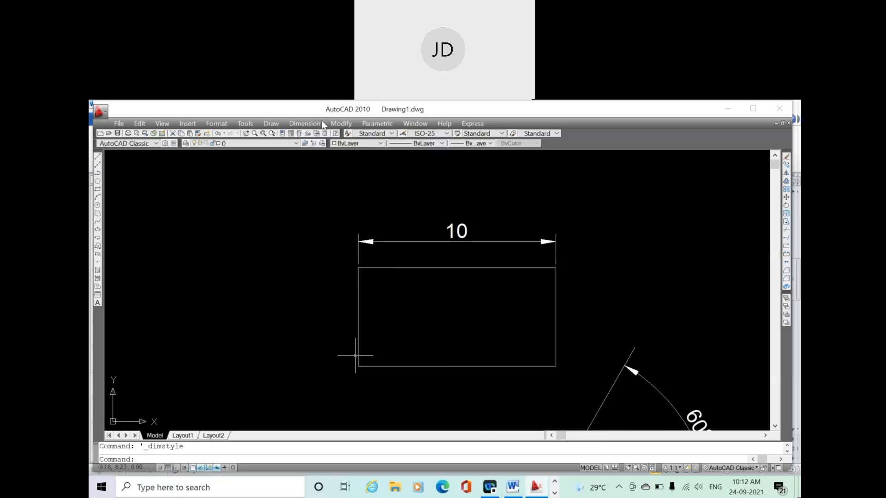
click(304, 124)
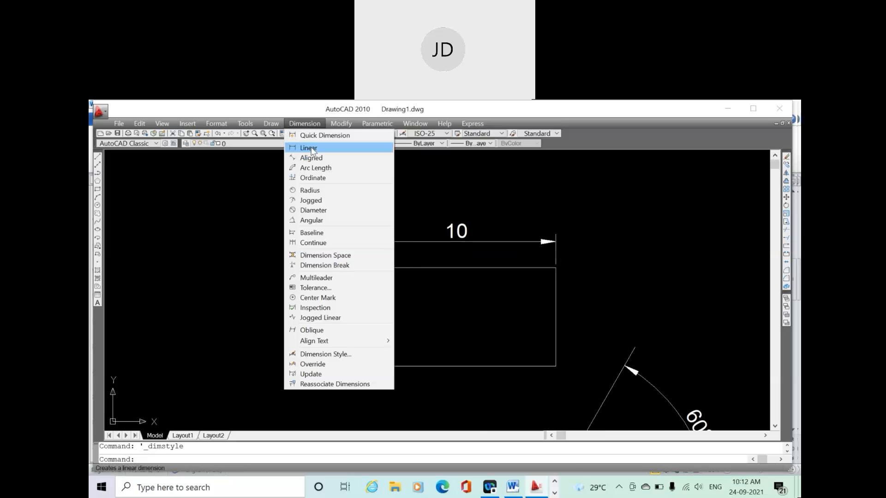
click(309, 148)
click(358, 267)
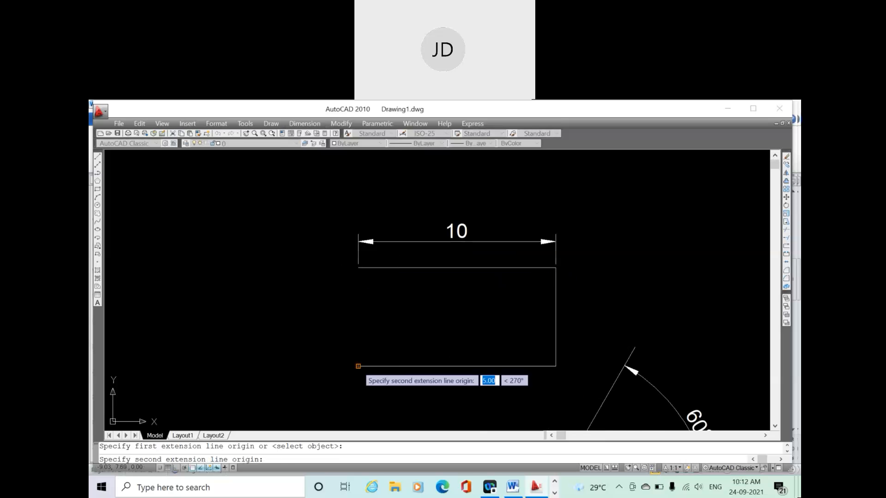
click(358, 366)
click(340, 355)
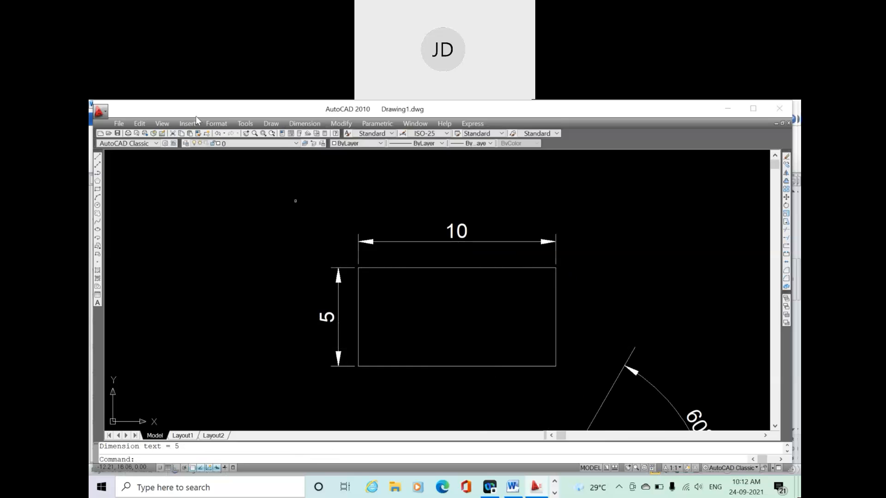
Step: Erase the rectangle and the 60-degree figure together with all their dimensions
scroll(277, 267, down, 3)
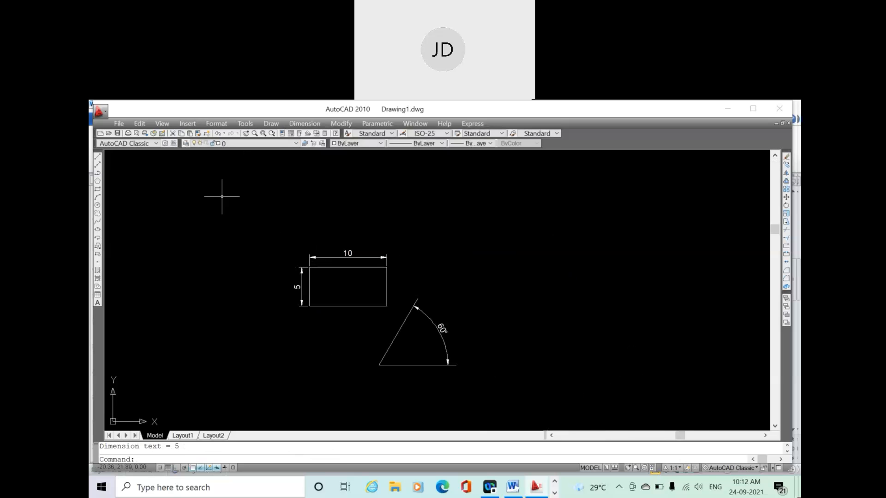
click(490, 378)
click(257, 235)
key(Delete)
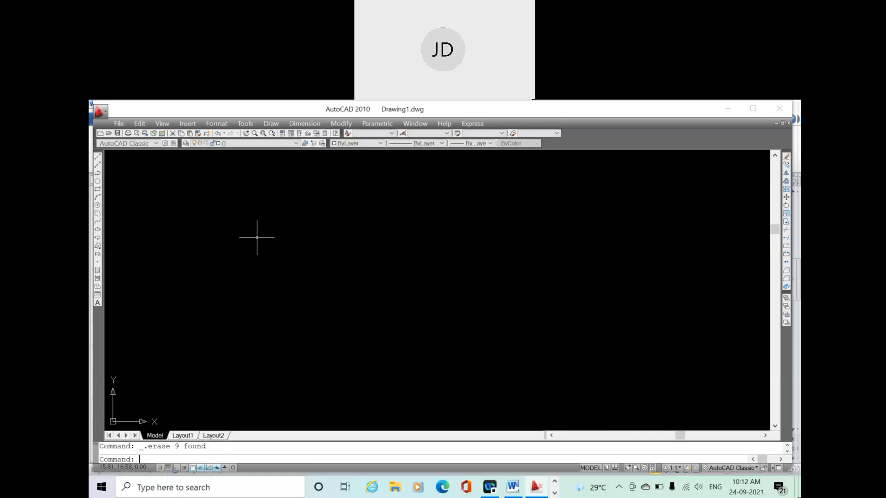
Step: Switch to the Word notes and review the list of the three co-ordinate system types
click(513, 487)
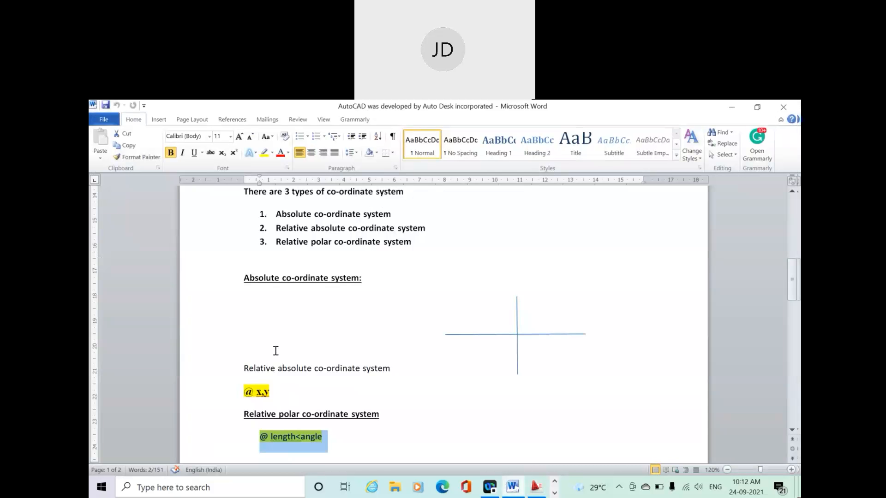
scroll(361, 389, down, 1)
scroll(211, 250, up, 3)
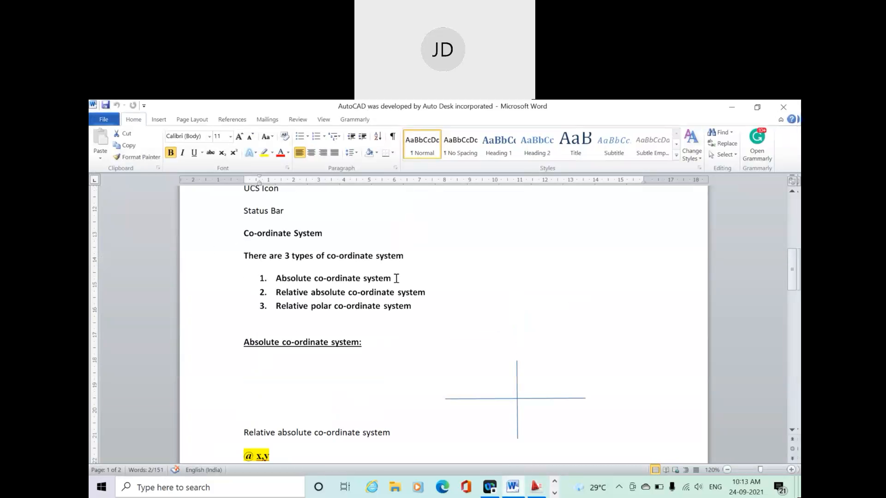
Step: Switch back to AutoCAD and undo the erasure of both dimensioned figures
click(536, 487)
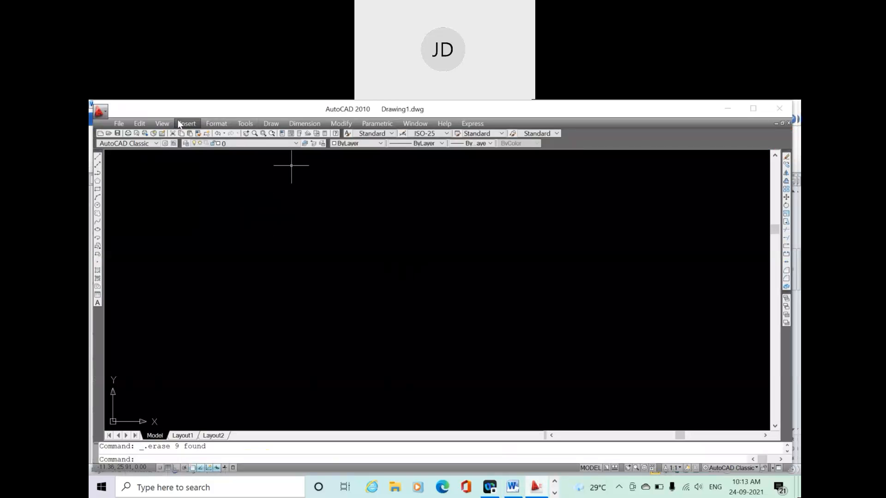
click(218, 134)
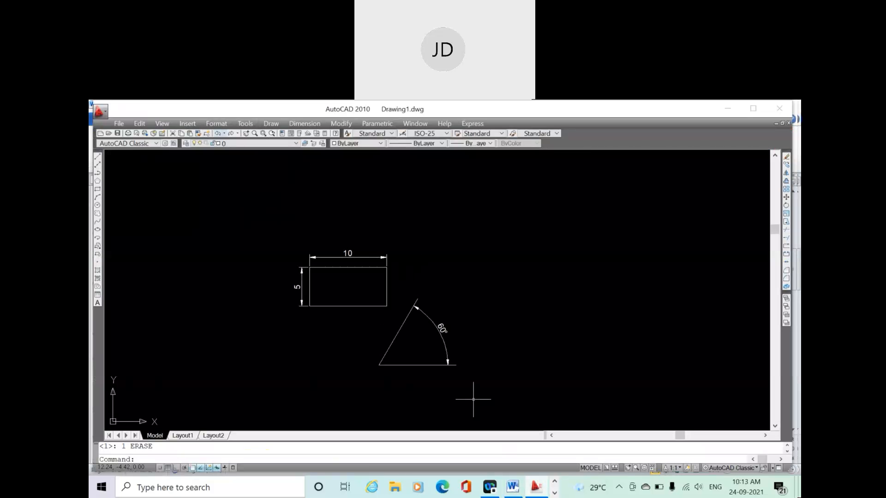
Step: Move all the objects using the 60-degree figure's vertex as base point, placing that vertex at about (-23, 12)
key(ctrl+a)
right_click(238, 218)
click(269, 335)
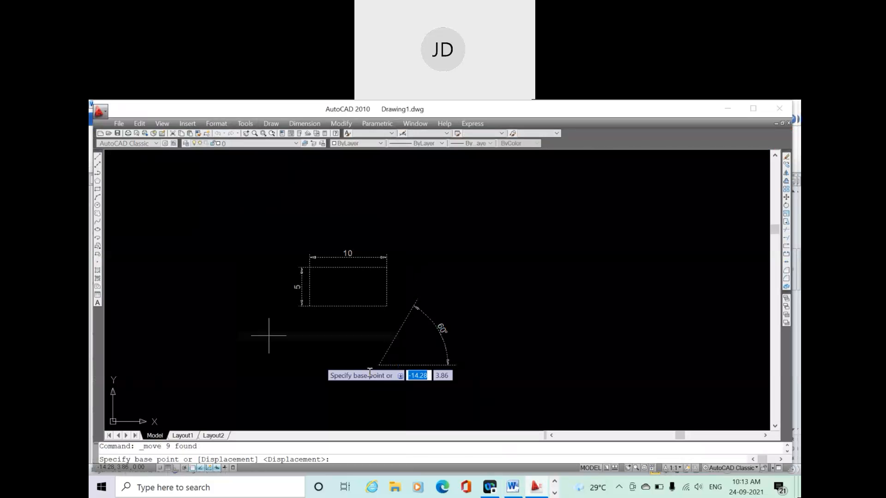
click(379, 365)
click(202, 273)
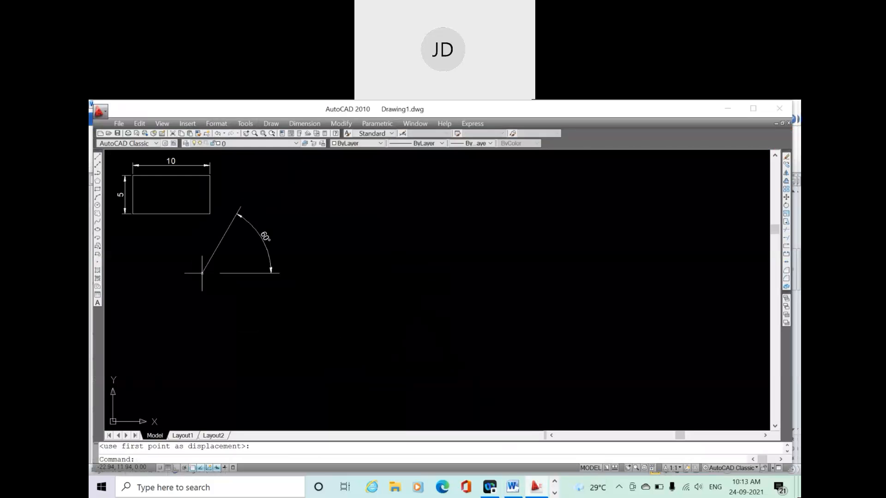
key(Escape)
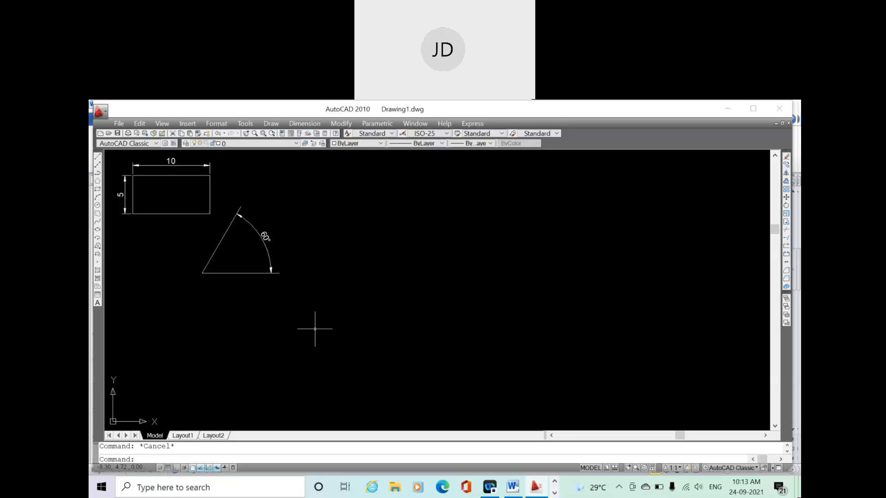
click(98, 159)
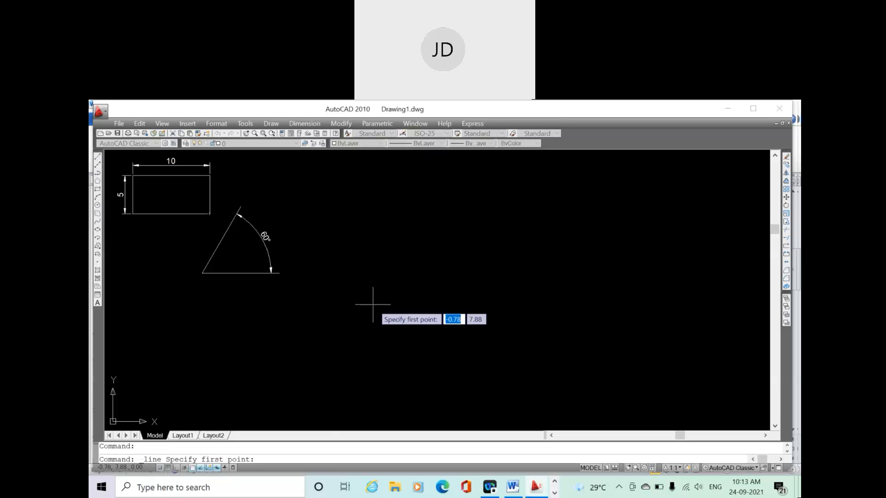
click(358, 348)
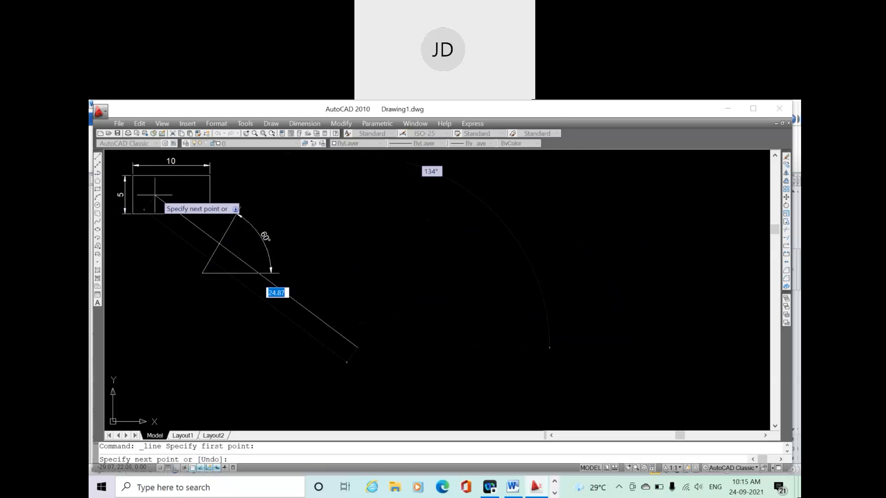
key(Escape)
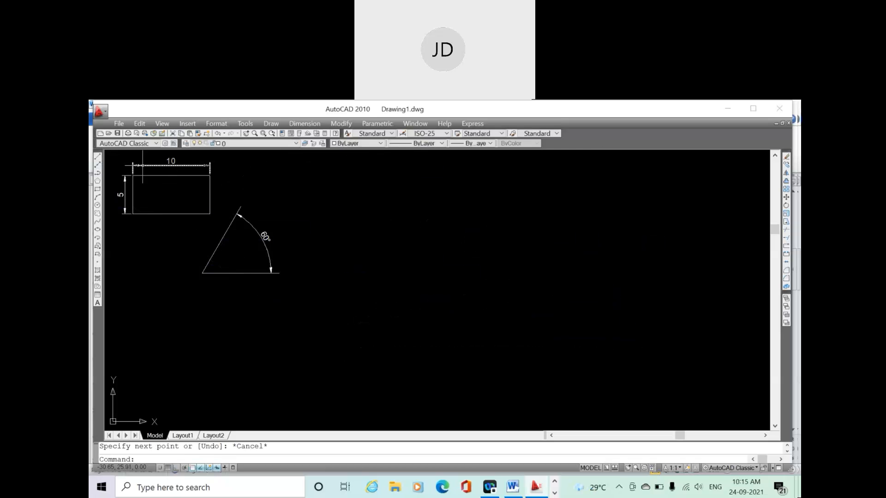
Step: Add an angular dimension between the rectangle's left and bottom edges, placing its arc inside the lower-left corner
scroll(143, 165, up, 5)
scroll(287, 251, down, 4)
scroll(243, 257, up, 3)
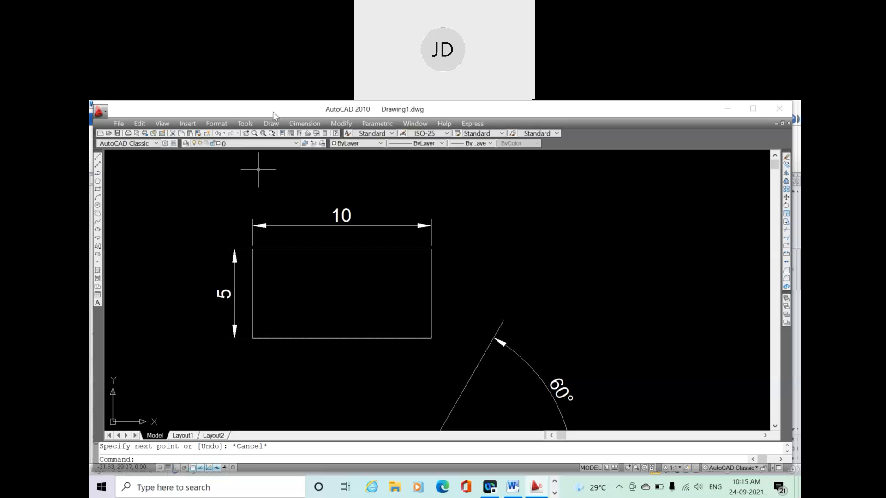
click(305, 123)
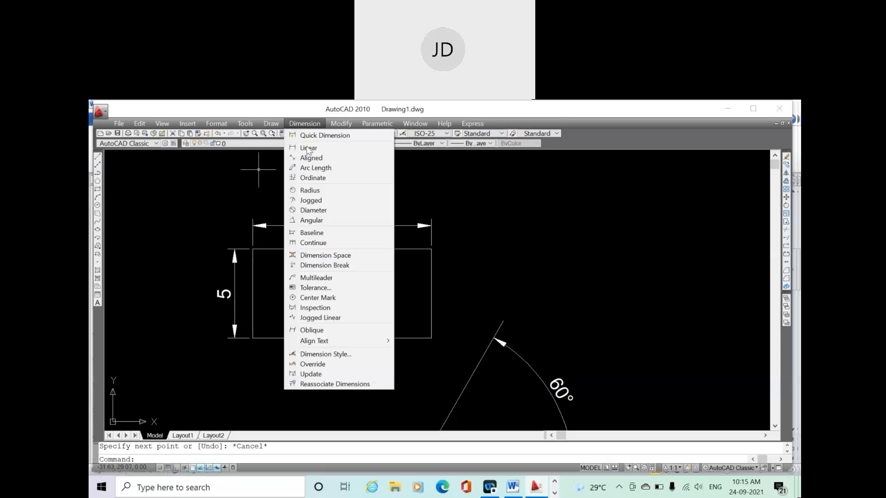
click(318, 221)
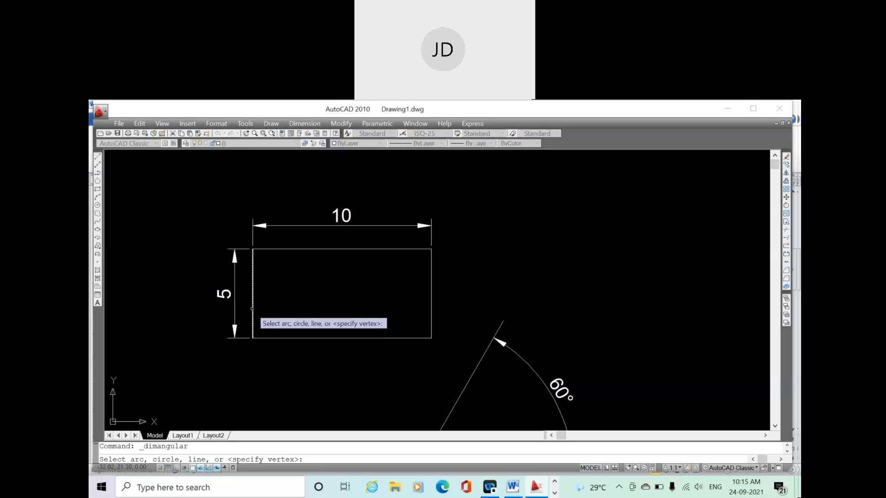
click(252, 308)
click(285, 338)
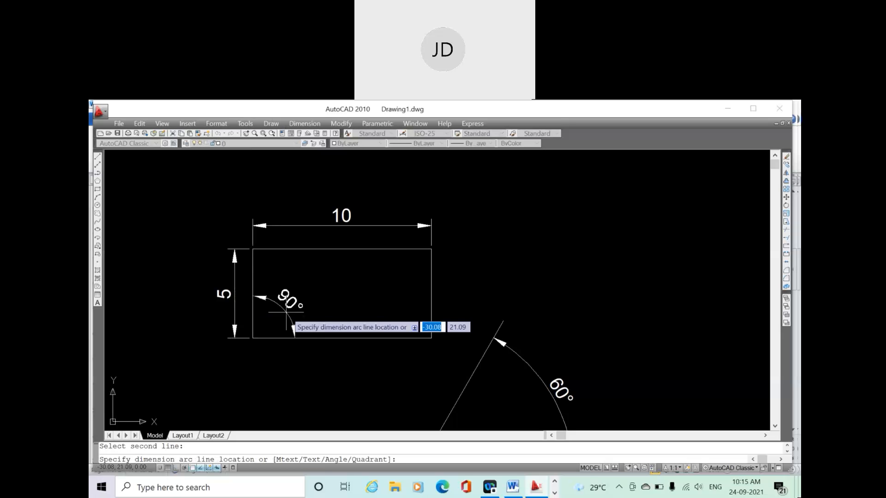
click(287, 297)
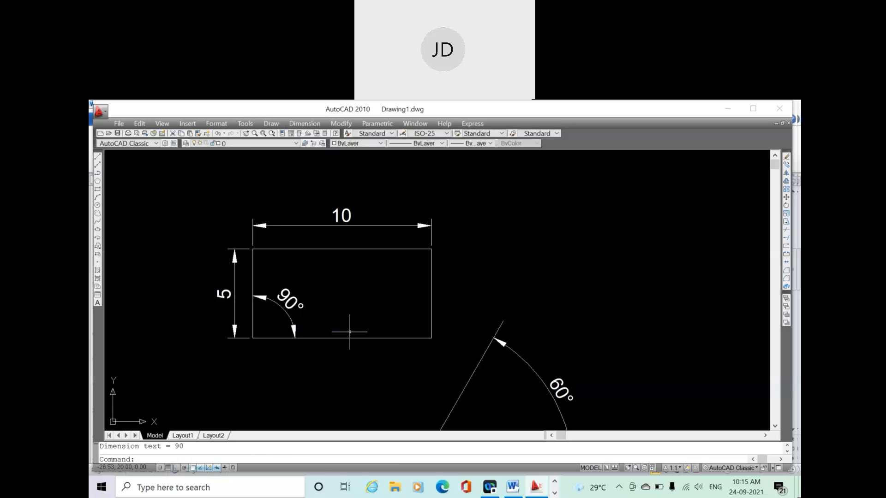
Step: Try to add another angular dimension starting from the rectangle's top edge
key(Return)
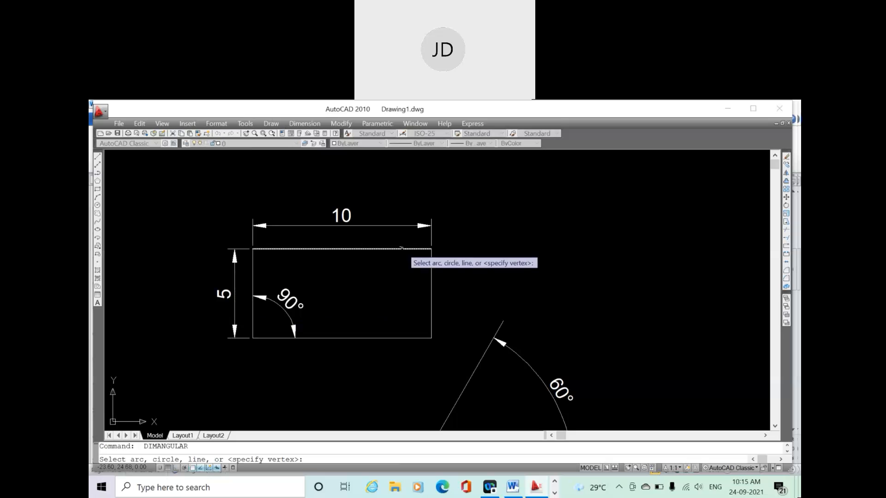
click(401, 249)
click(400, 244)
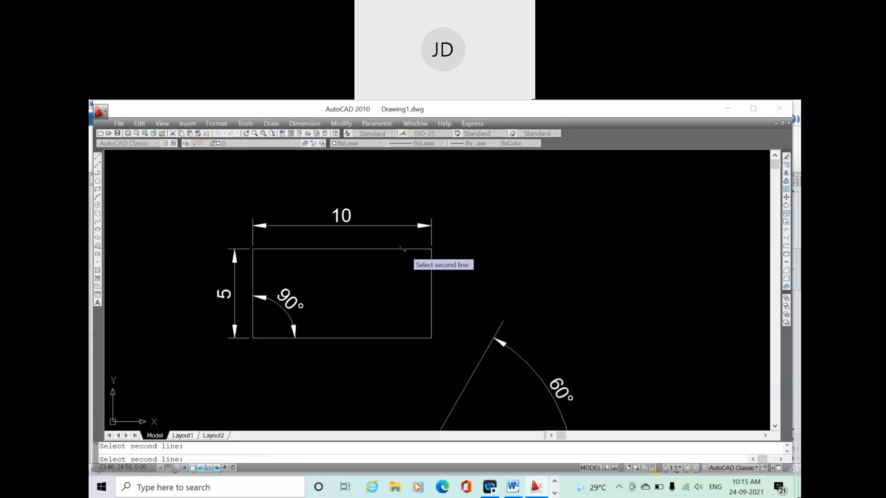
click(400, 245)
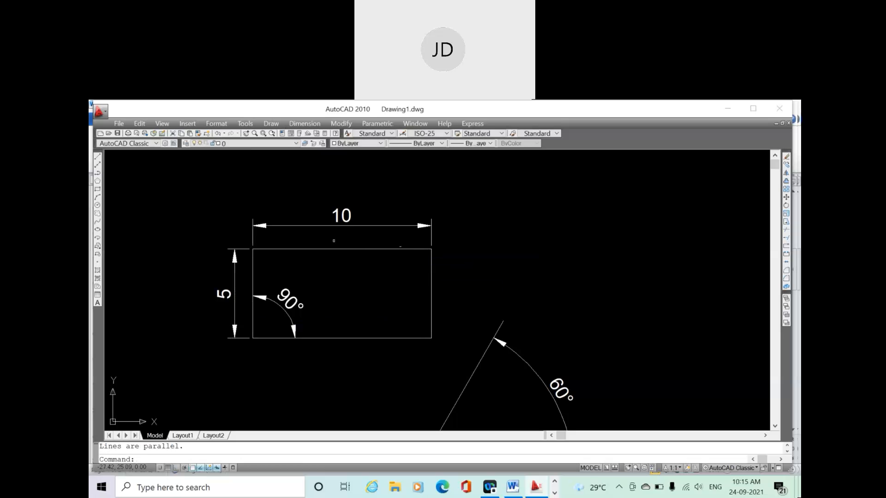
Step: Add an angular dimension between the rectangle's right and top edges, placing its arc inside the upper-right corner
key(Return)
click(431, 275)
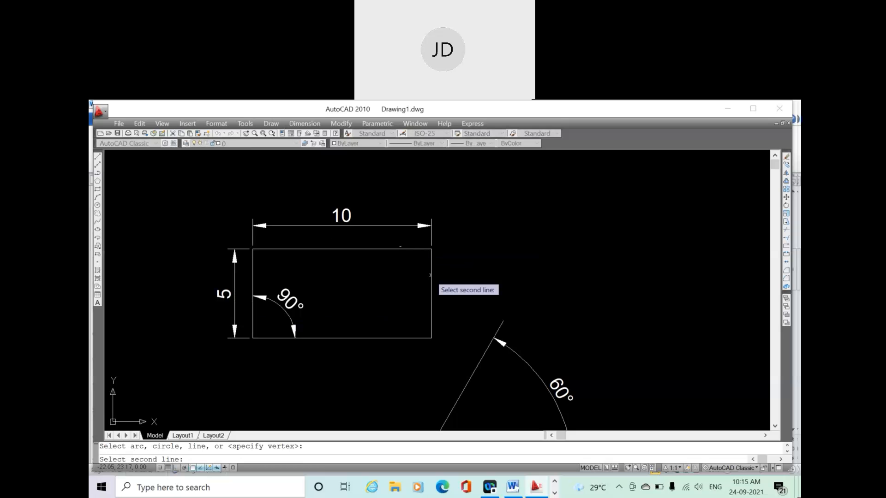
click(405, 249)
click(394, 286)
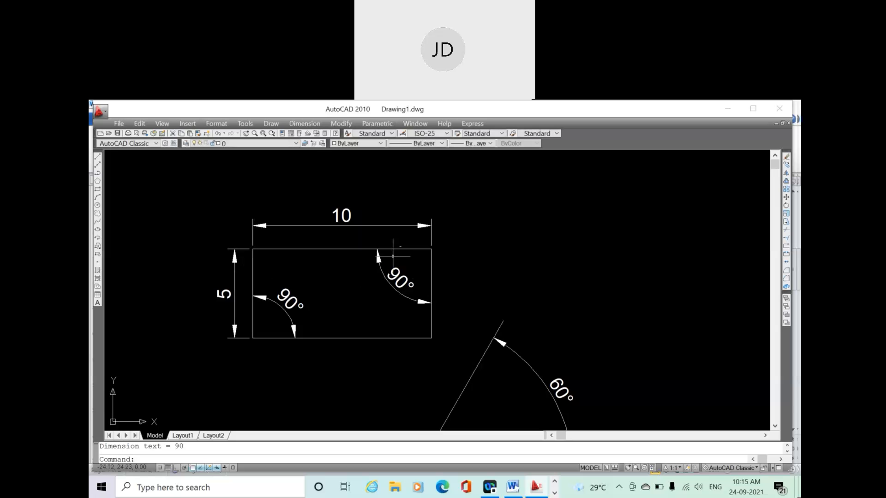
Step: Examine the dimensioned rectangle and the 60-degree figure together
scroll(276, 279, down, 2)
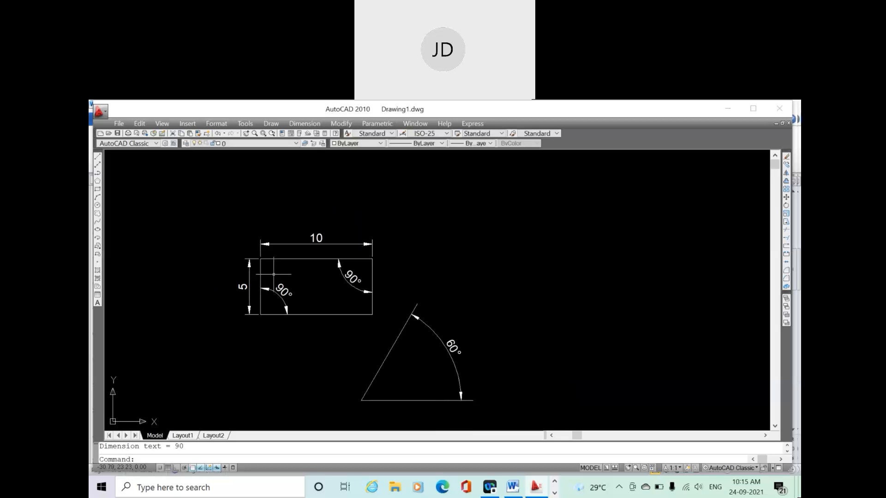
scroll(307, 273, down, 2)
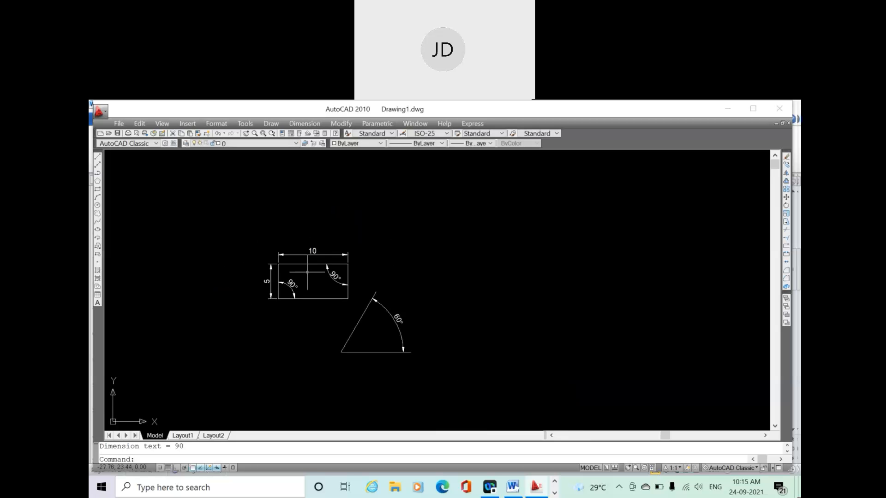
scroll(553, 336, down, 2)
scroll(445, 330, up, 4)
scroll(444, 330, down, 2)
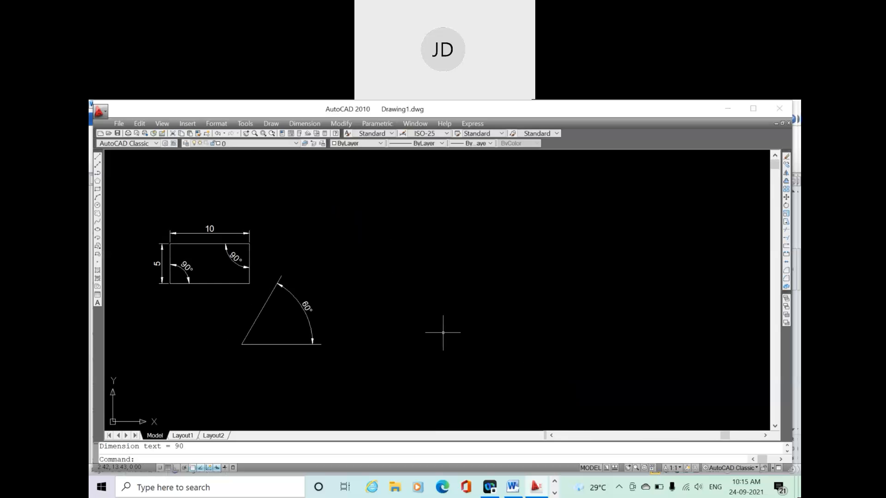
scroll(316, 336, down, 2)
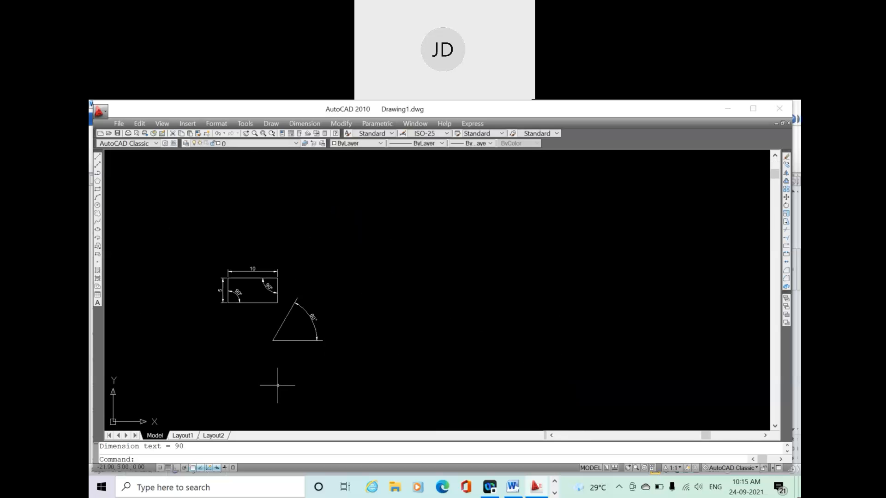
scroll(278, 386, up, 3)
scroll(278, 385, down, 3)
scroll(312, 391, up, 1)
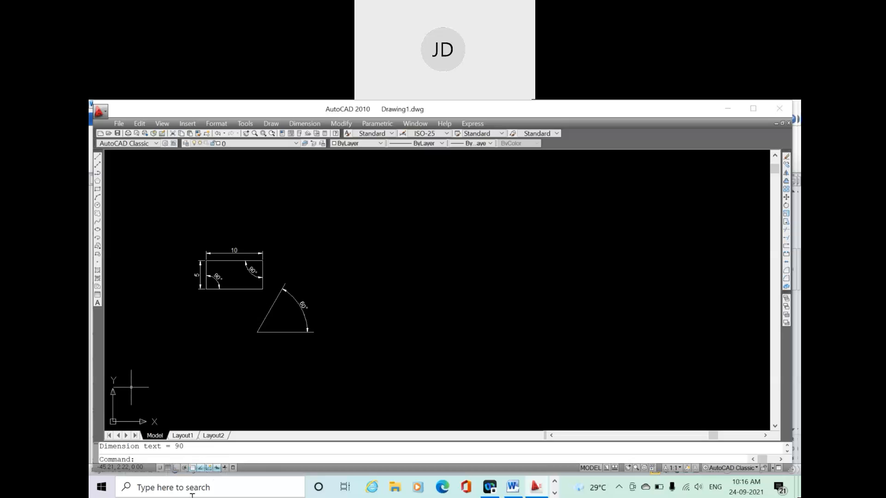
Step: Turn on Ortho mode and start a line at about (-1.3, 10.8), beyond the 60-degree figure, switching Ortho off and back on
click(176, 467)
click(97, 157)
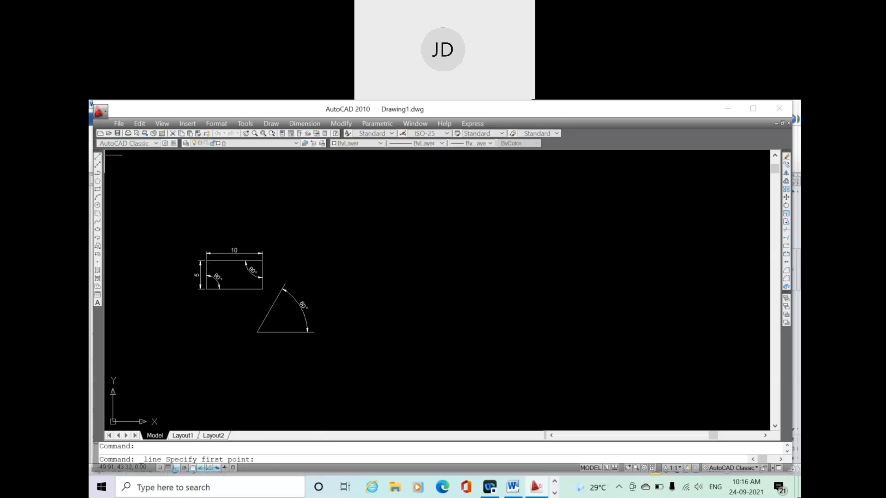
click(379, 339)
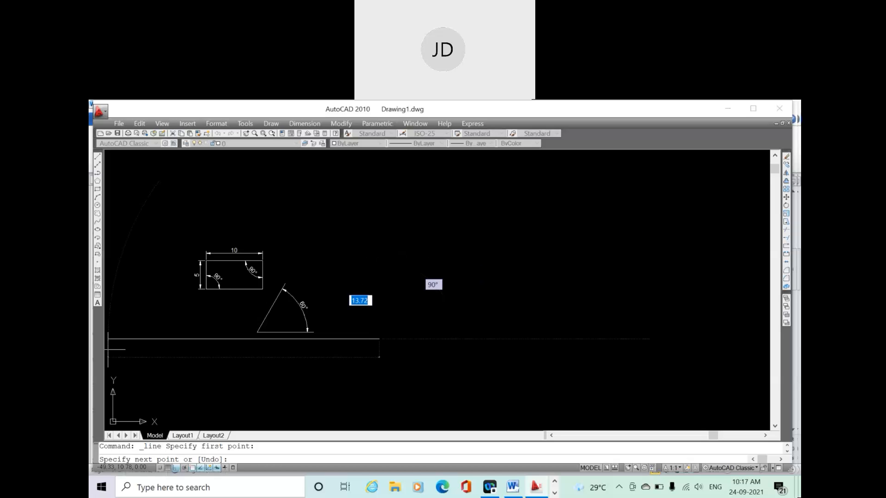
click(176, 468)
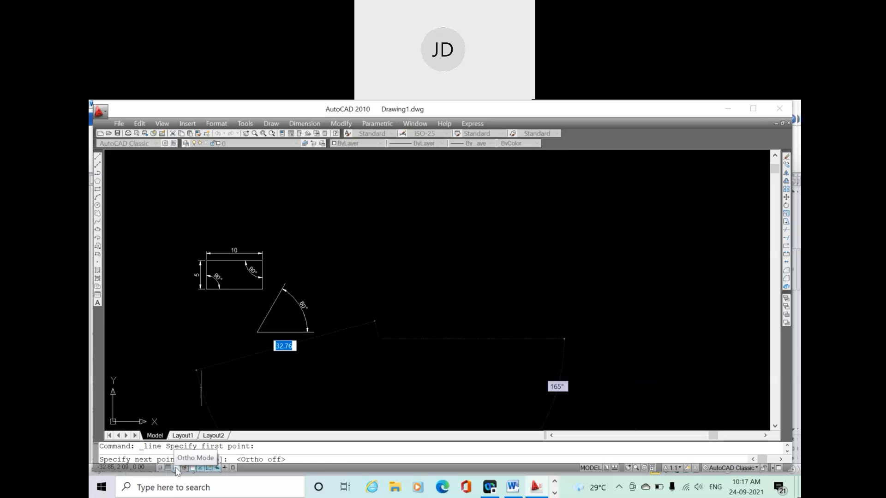
key(F8)
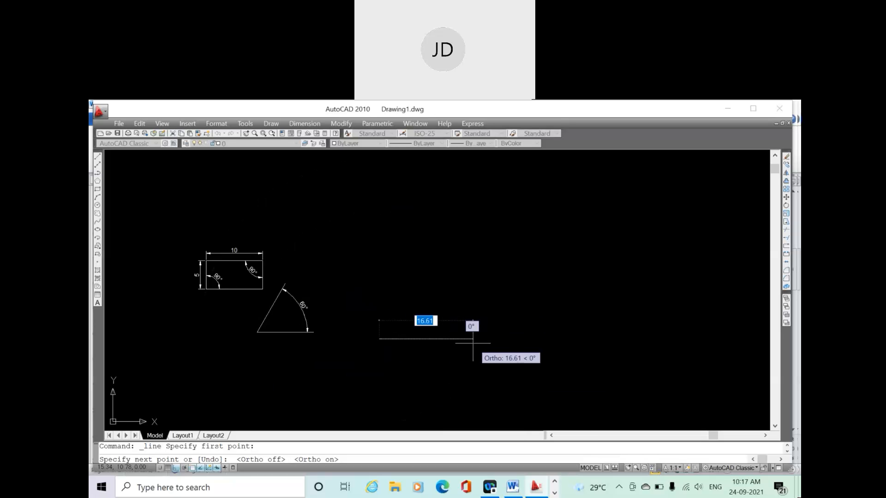
Step: Draw three edges of a new rectangle: 10 units rightward, 5 units upward and 10 units leftward
text(10)
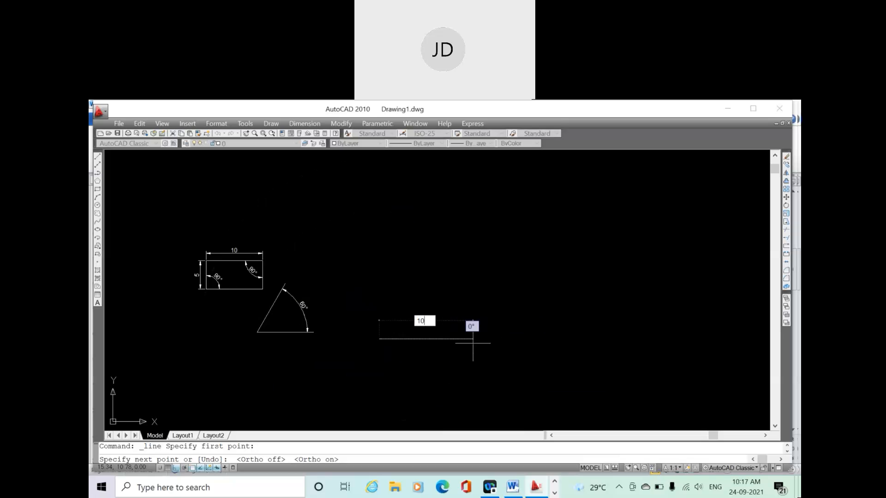
key(Return)
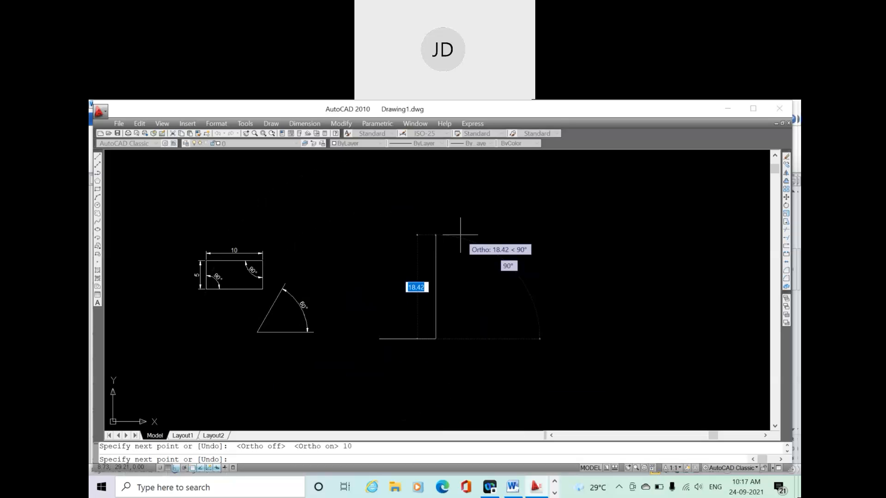
text(5)
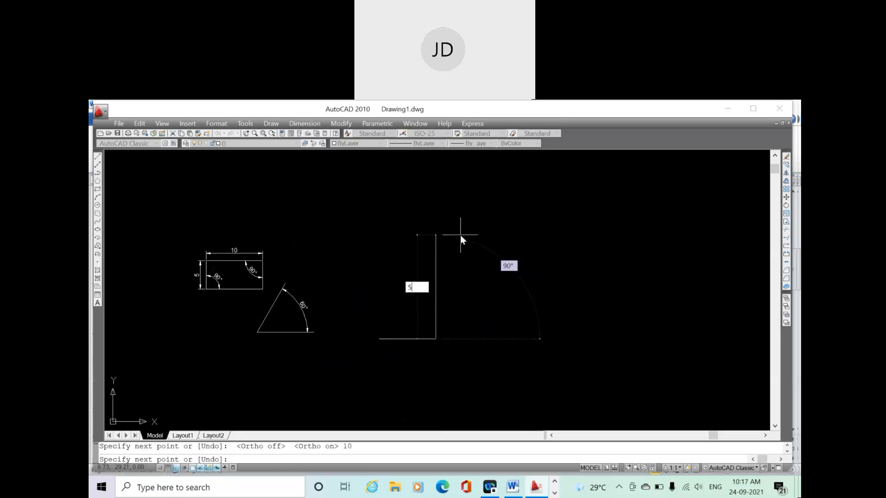
key(Return)
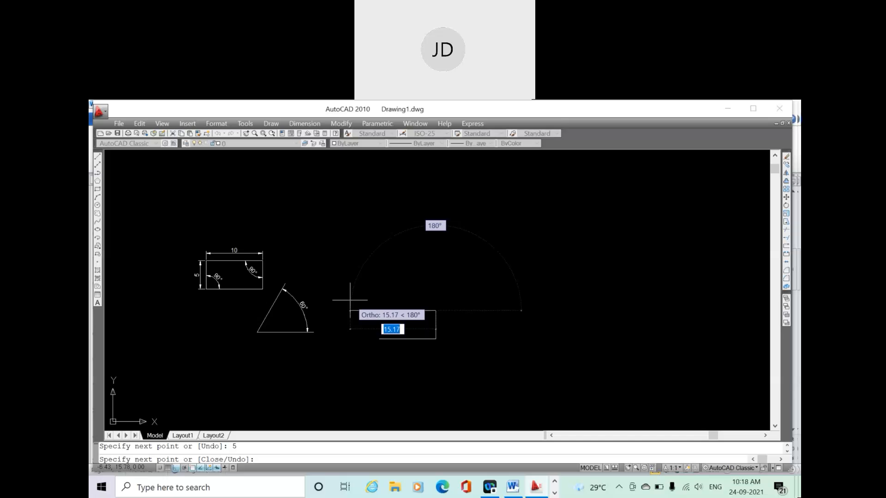
text(10)
key(Return)
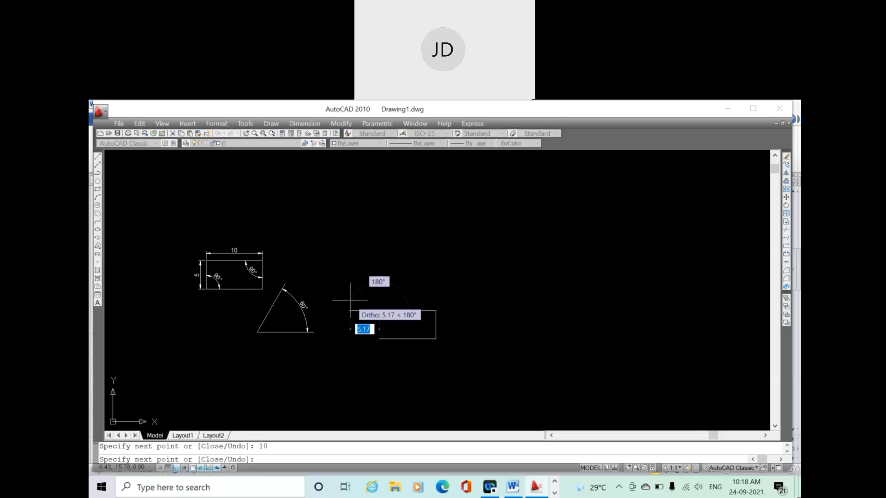
Step: Draw the new rectangle's left edge 5 units downward as a typed length and undo that segment
scroll(349, 299, up, 3)
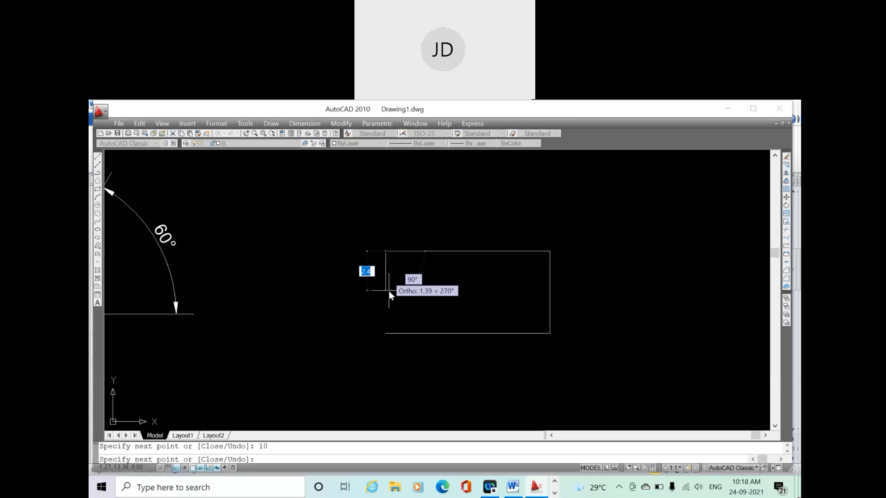
text(5)
key(Return)
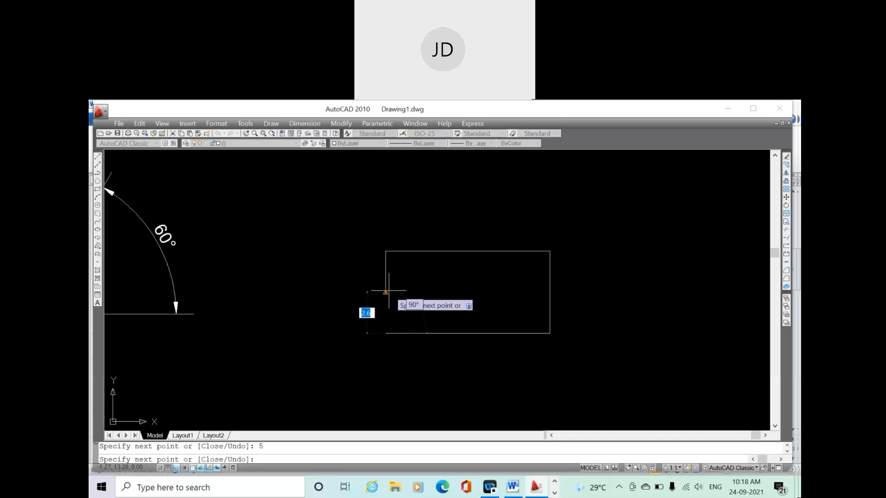
right_click(348, 252)
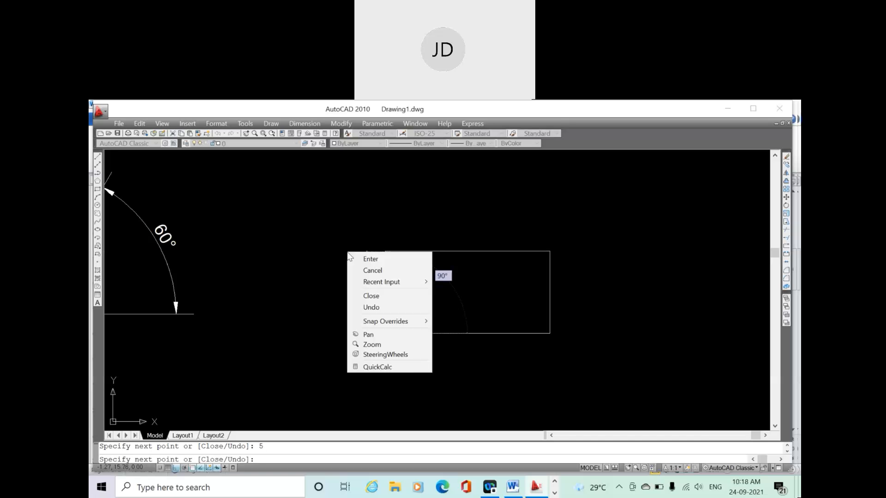
click(371, 307)
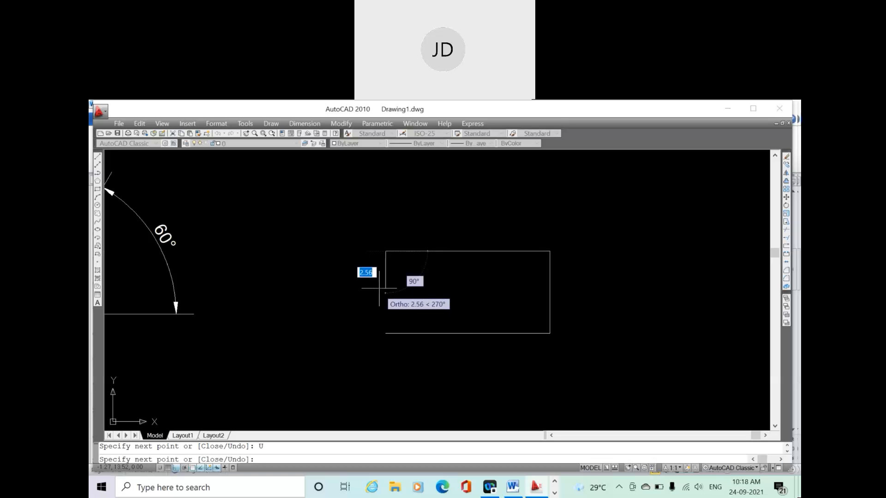
Step: Complete the new rectangle with the line command's Close option
right_click(381, 286)
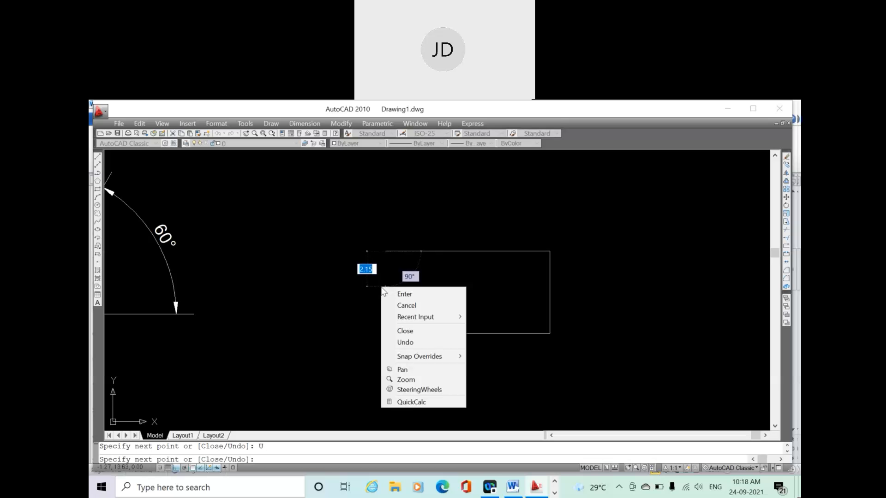
click(405, 331)
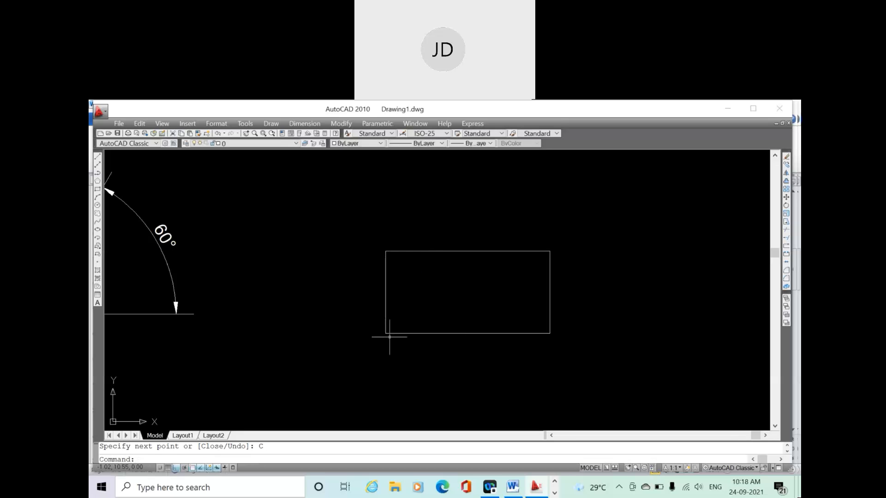
scroll(401, 352, down, 3)
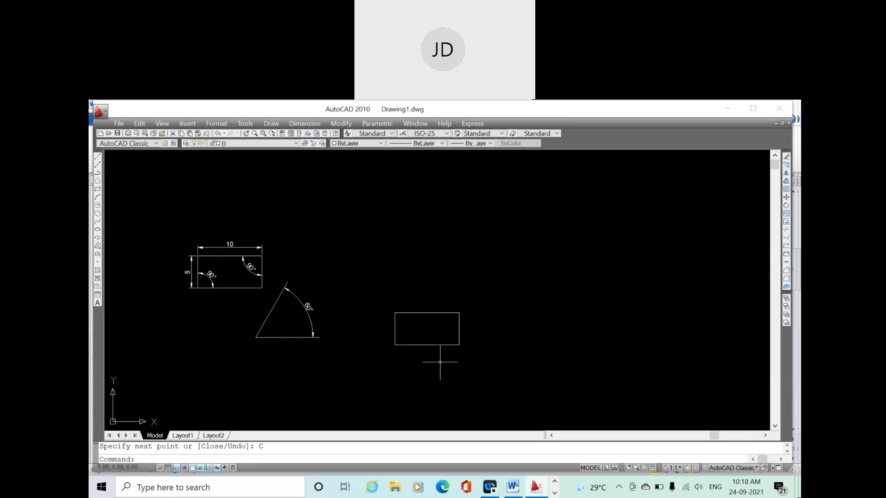
Step: Add linear dimensions to the new rectangle, placing the horizontal one above its top edge and the vertical one beside its left edge
scroll(440, 362, up, 3)
click(304, 124)
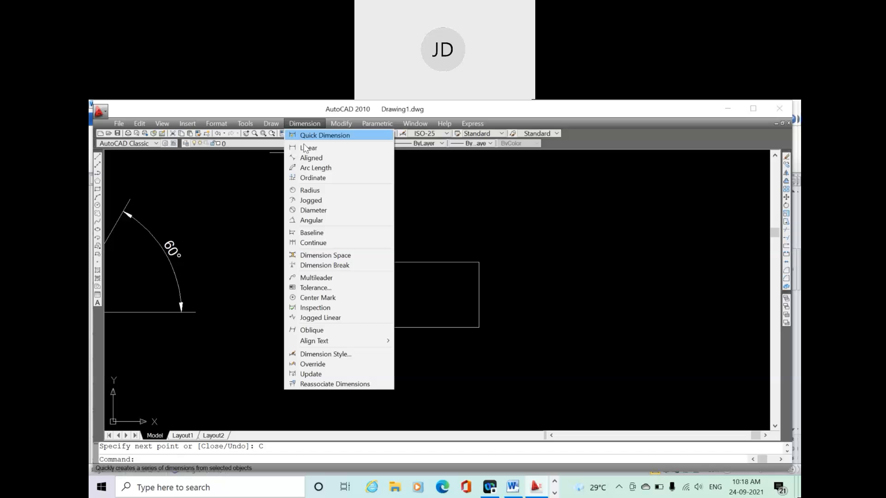
click(304, 147)
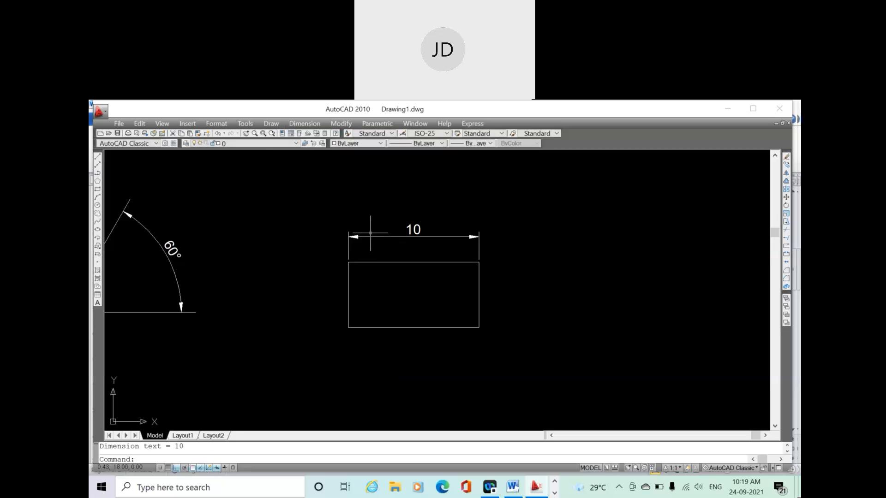
click(335, 323)
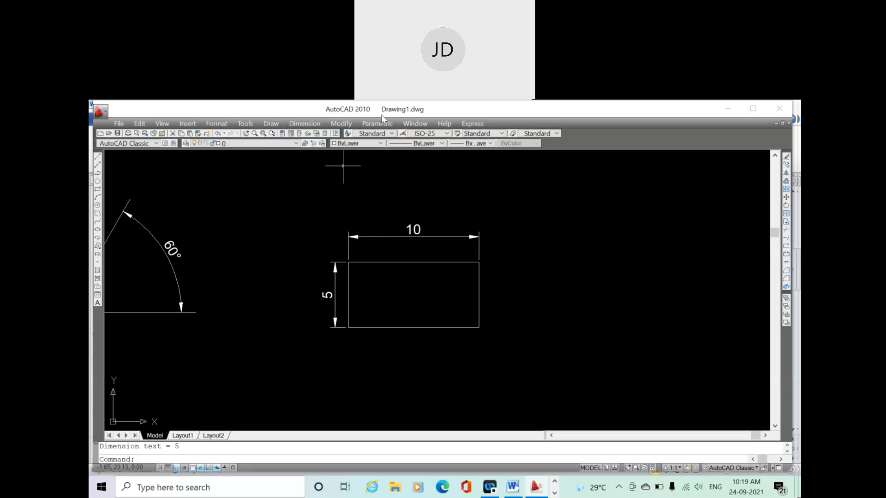
click(346, 203)
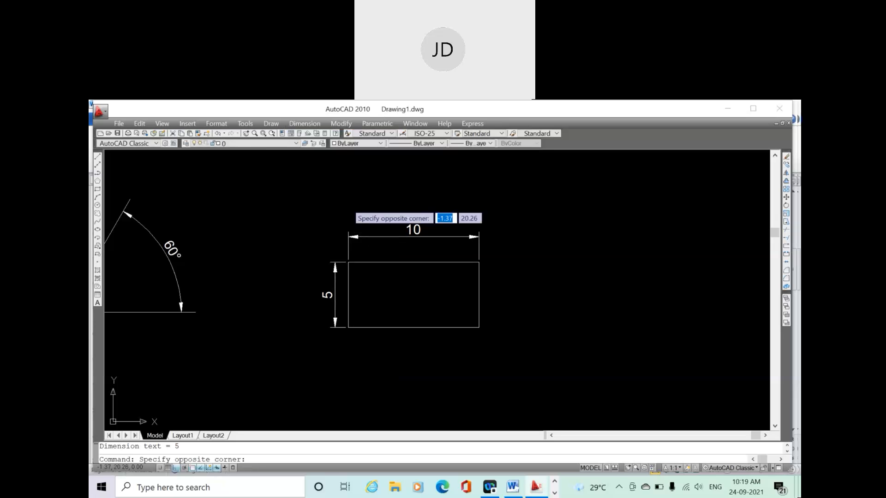
click(369, 228)
scroll(363, 238, down, 2)
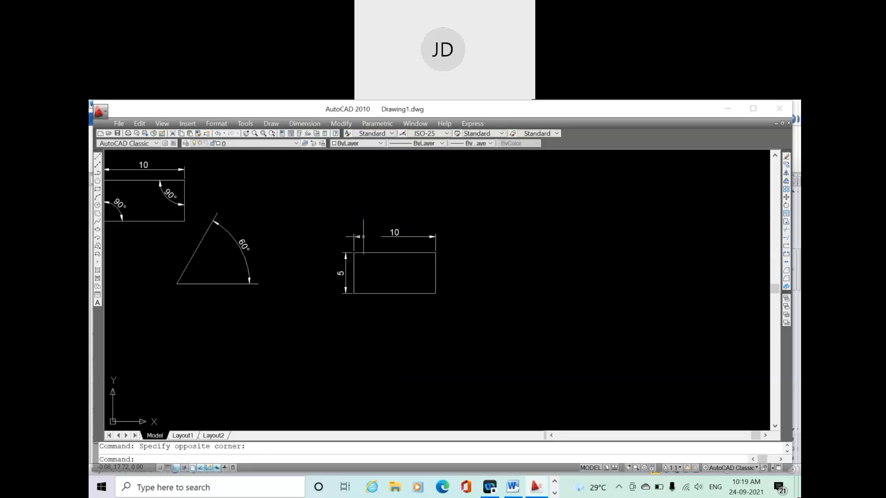
key(Escape)
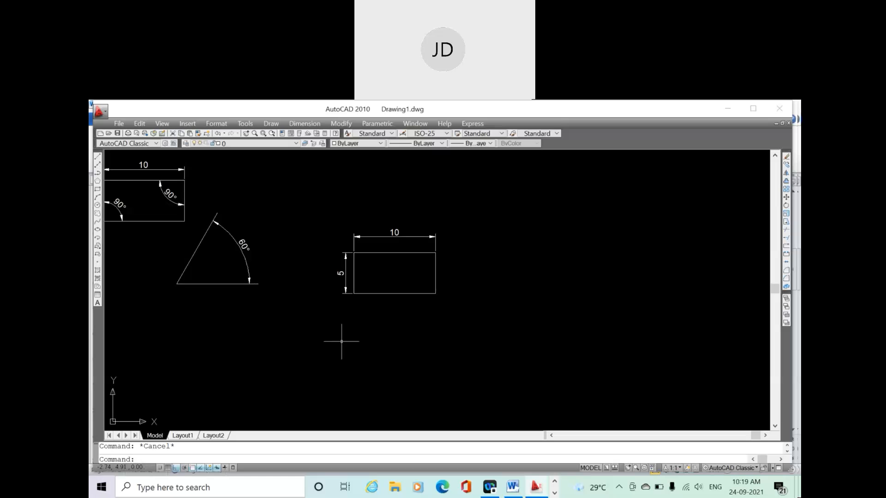
Step: Draw a line 10 units long at 0 degrees with Ortho off, starting below the second rectangle at about (-1.4, 1.65)
key(Return)
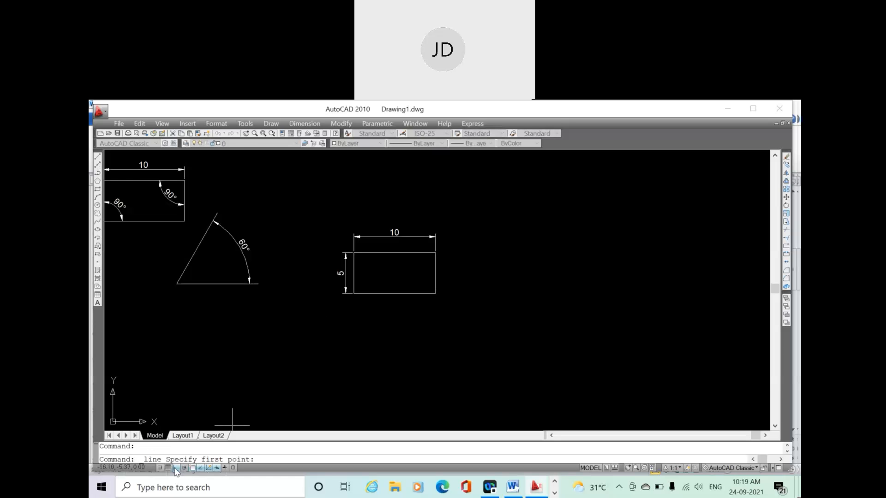
scroll(355, 377, up, 2)
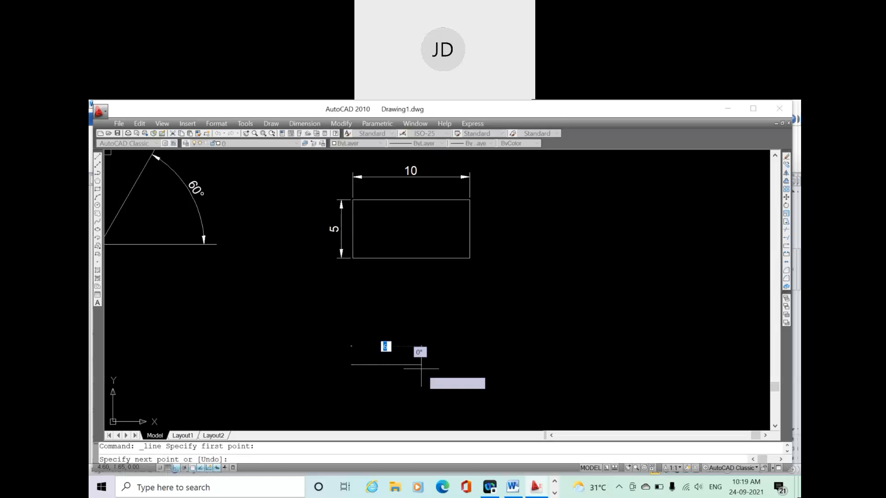
click(351, 365)
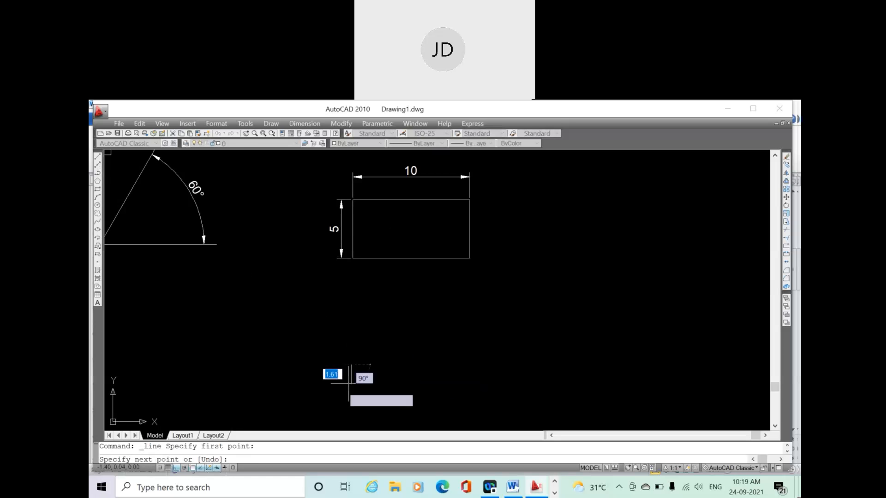
click(175, 467)
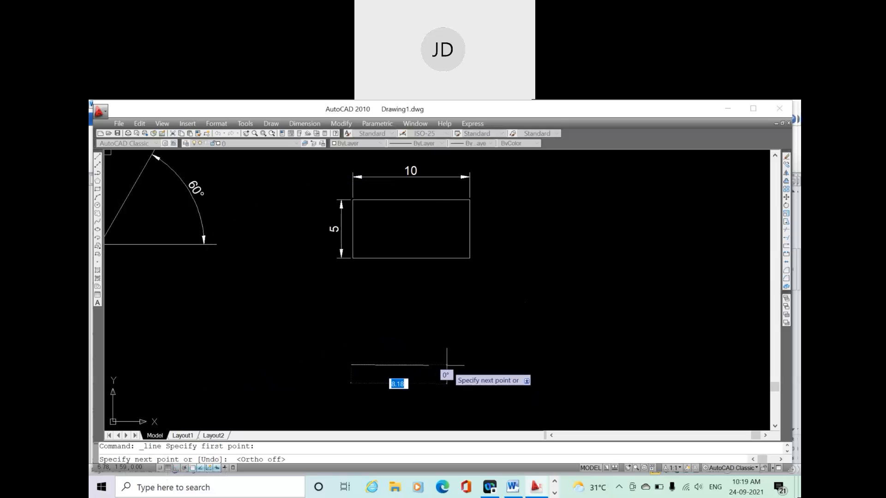
text(10)
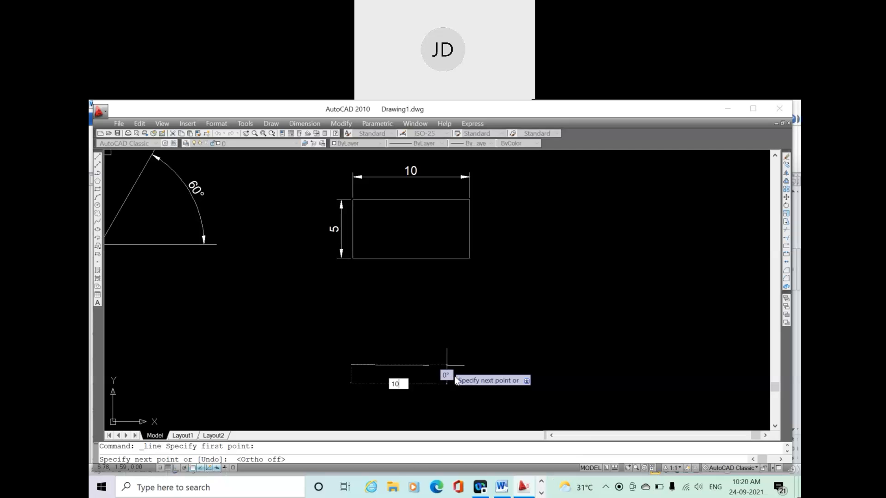
key(Tab)
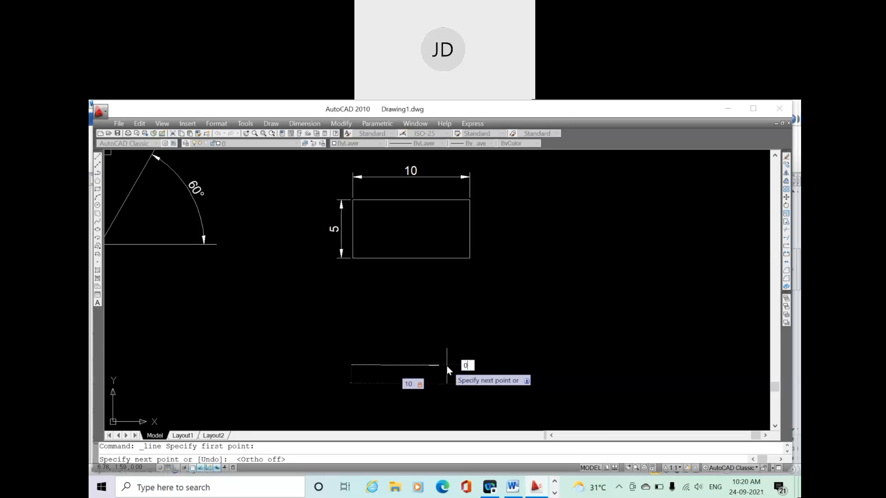
key(Return)
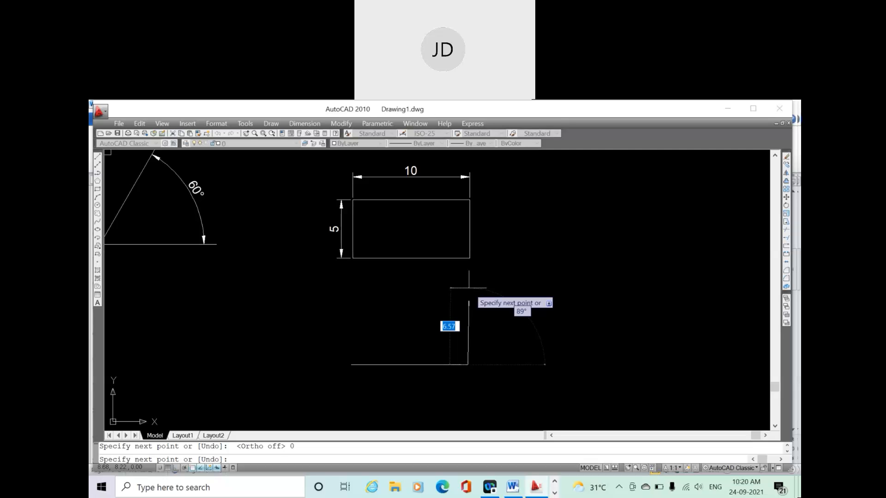
Step: Draw the lower rectangle's right edge 5 units long at 90 degrees
text(5)
key(Tab)
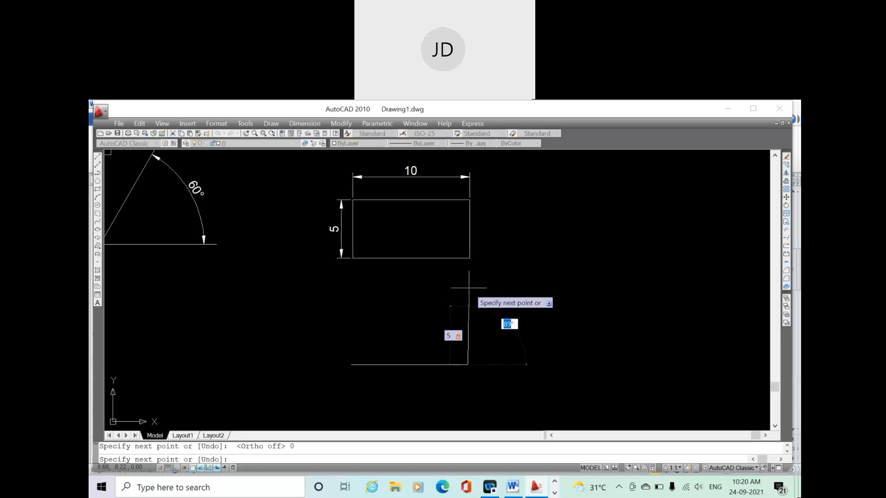
text(90)
key(Return)
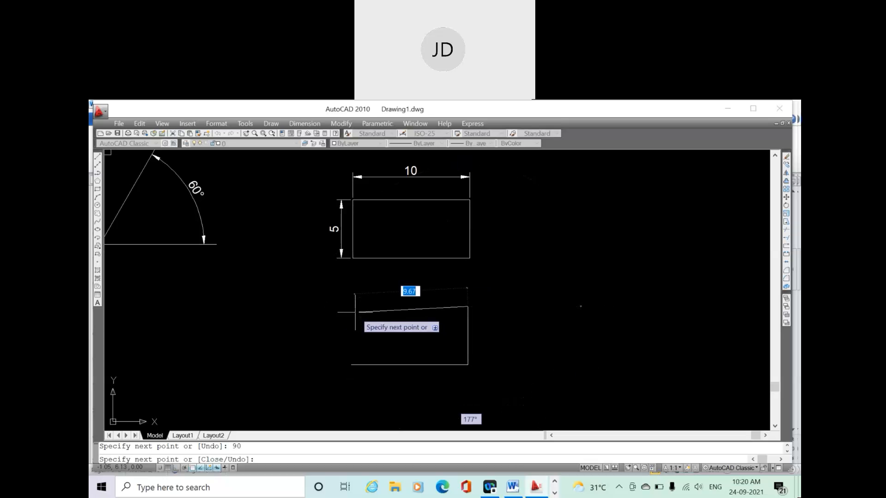
Step: Draw the lower rectangle's top edge 10 units long at 180 degrees and complete the outline with the line command's Close option
text(10)
key(Tab)
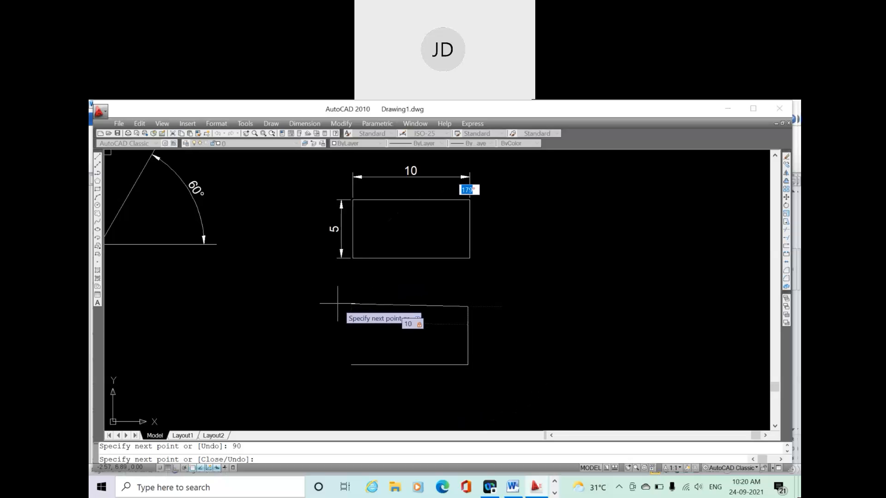
text(180)
key(Return)
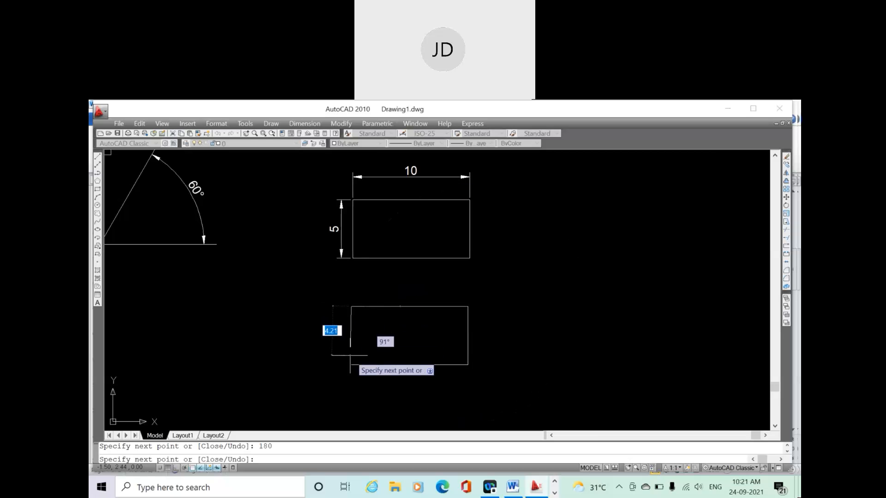
right_click(350, 345)
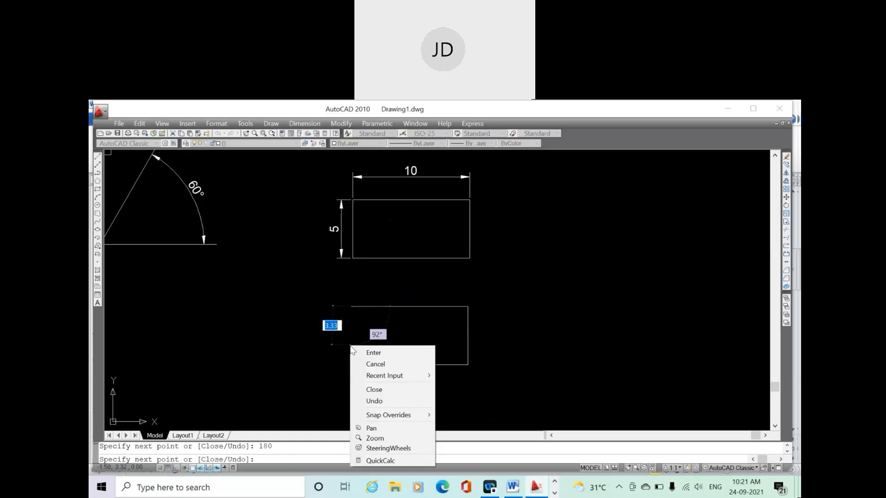
click(381, 391)
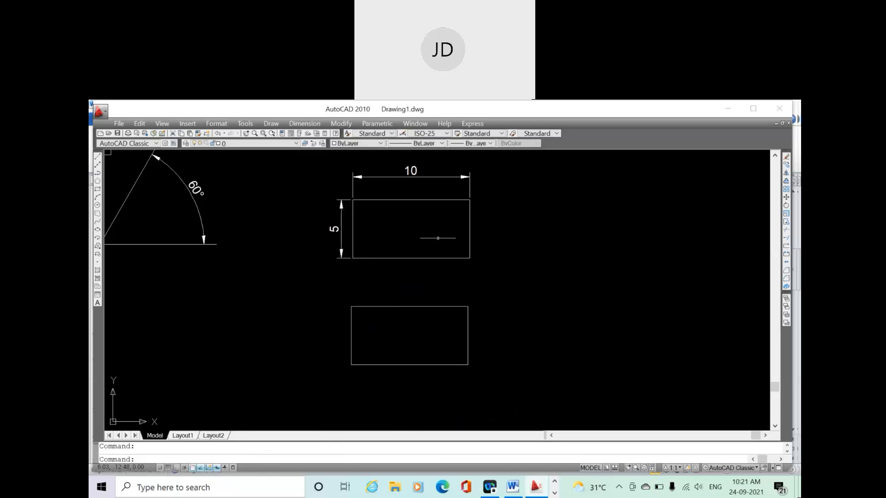
Step: Add linear dimensions to the lower rectangle, placing the horizontal one above its top edge and the vertical one beside its left edge
click(305, 123)
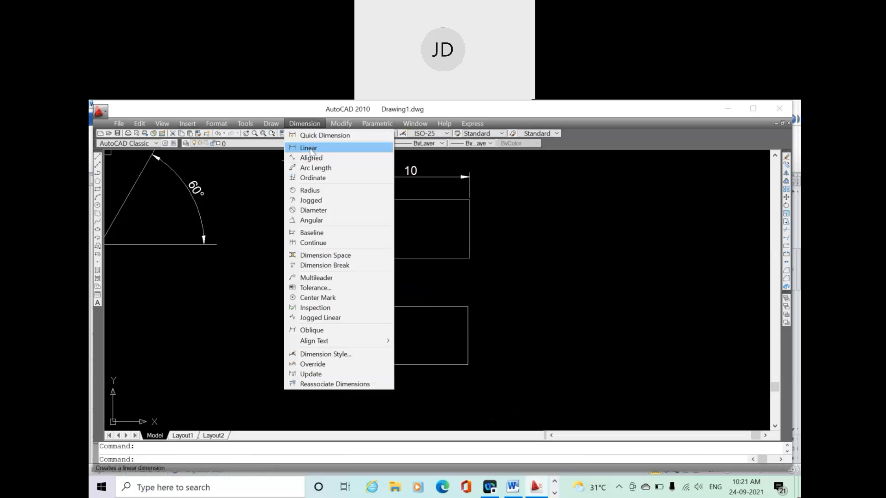
click(311, 148)
click(351, 306)
click(468, 306)
click(462, 292)
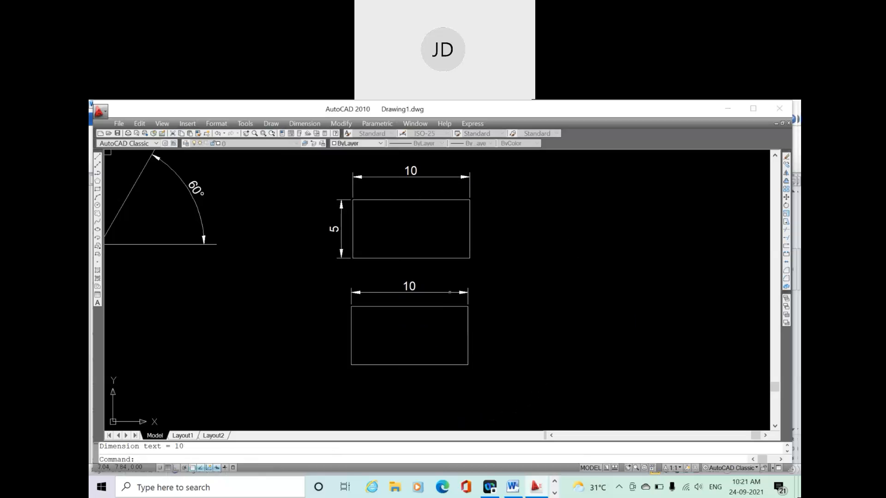
key(Return)
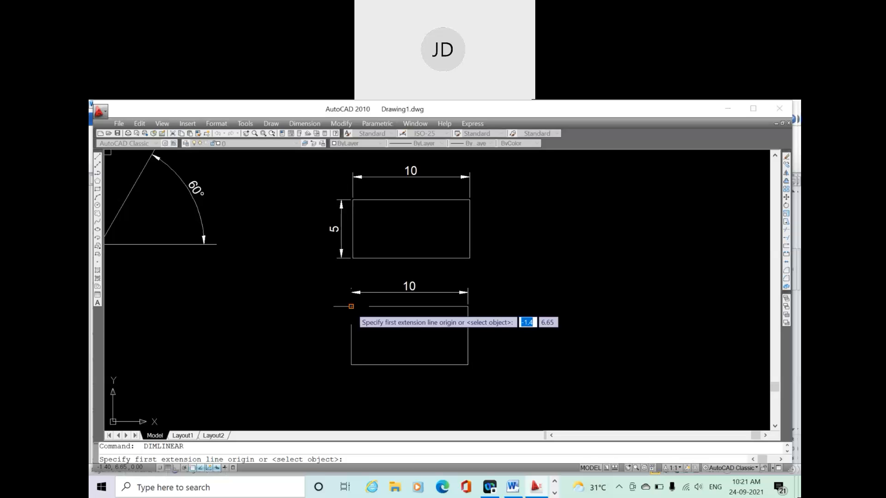
click(351, 306)
click(351, 364)
click(344, 336)
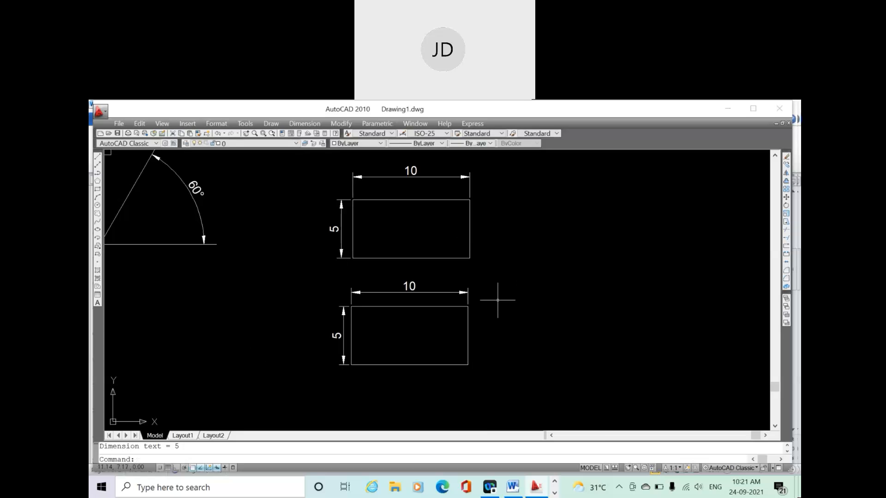
Step: Switch to the Word notes, highlight "Relative absolute co-ordinate system" in the list of types, and return to the AutoCAD drawing
scroll(458, 386, down, 2)
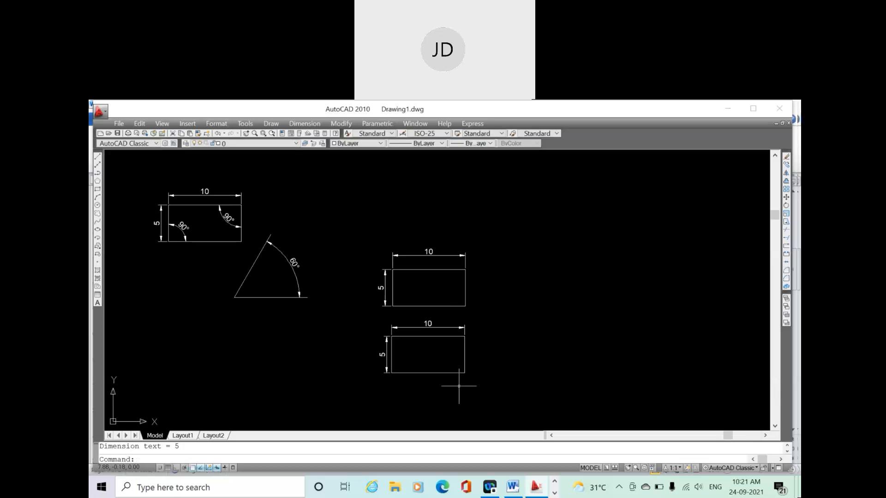
click(520, 492)
drag(277, 296, 438, 291)
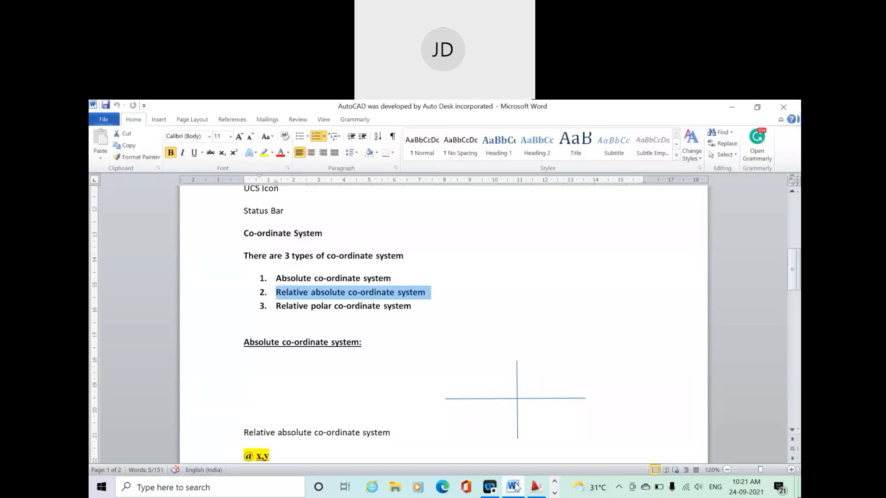
click(515, 488)
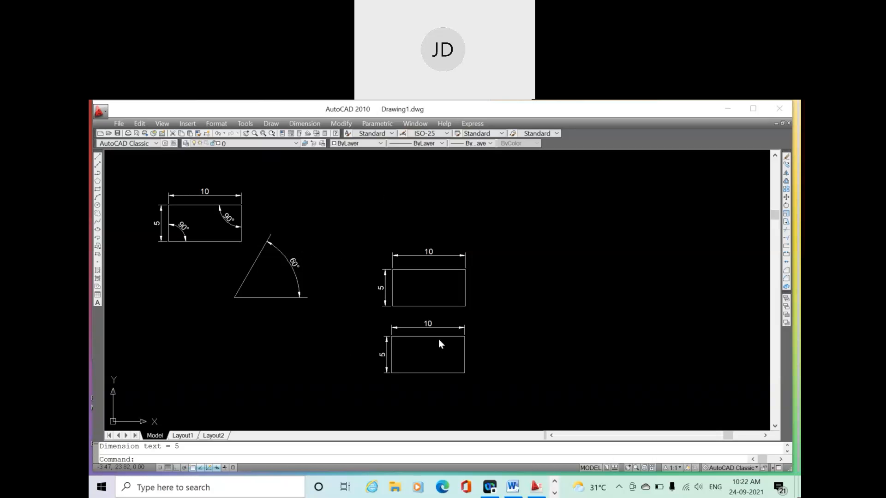
Step: Erase the lower 10 by 5 rectangle together with its two linear dimensions
scroll(434, 258, up, 4)
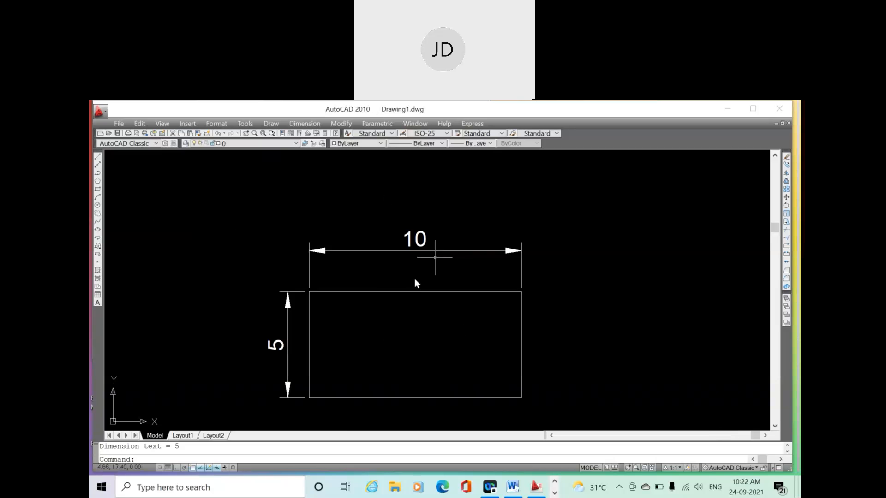
scroll(410, 280, down, 6)
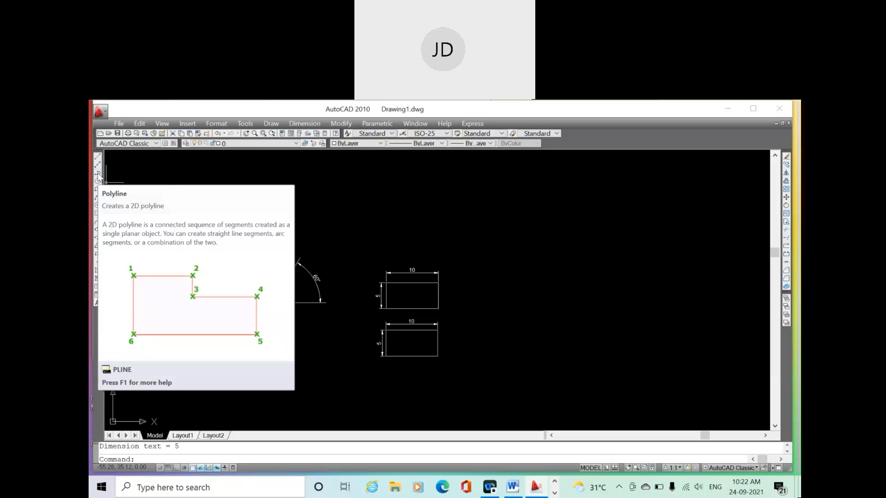
scroll(406, 323, up, 5)
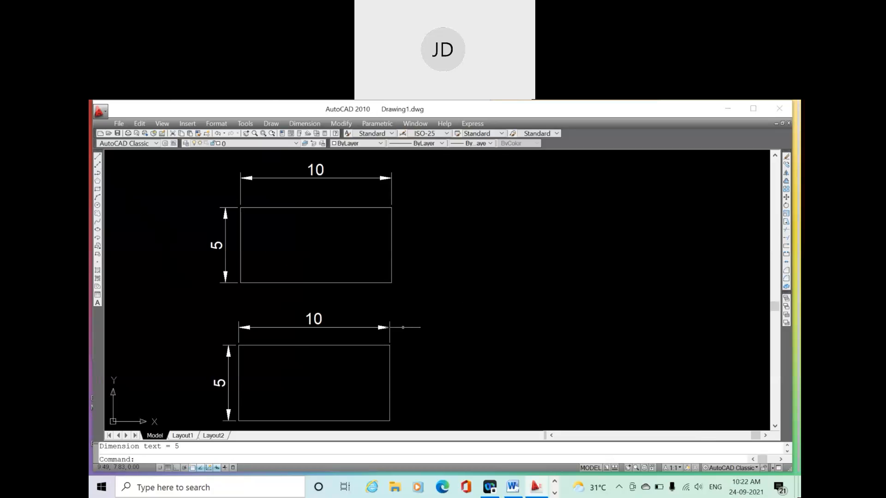
scroll(400, 332, down, 4)
drag(402, 370, 310, 325)
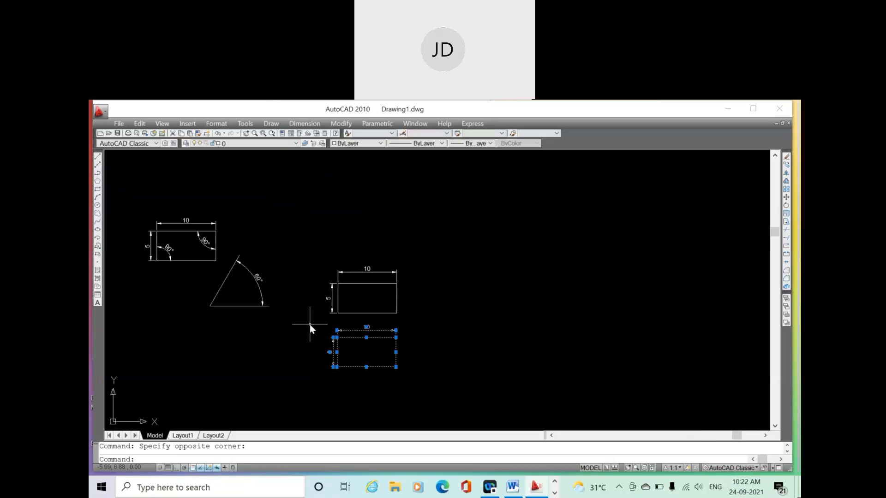
right_click(309, 325)
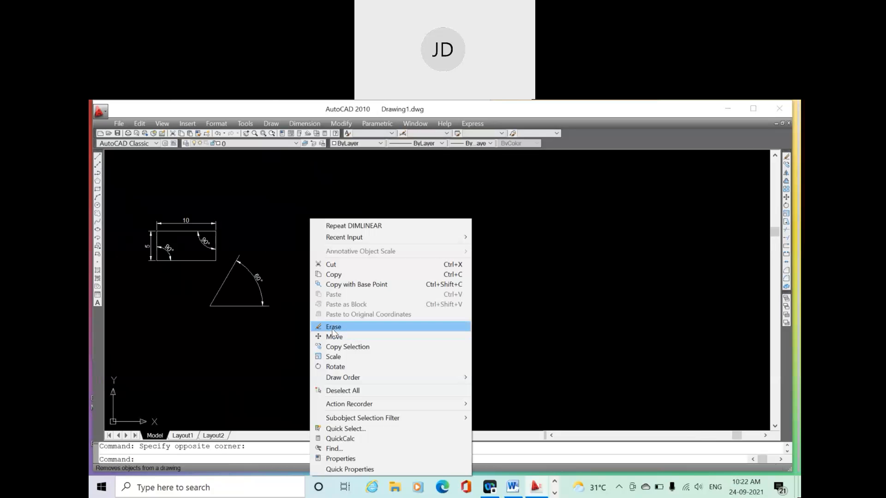
click(333, 328)
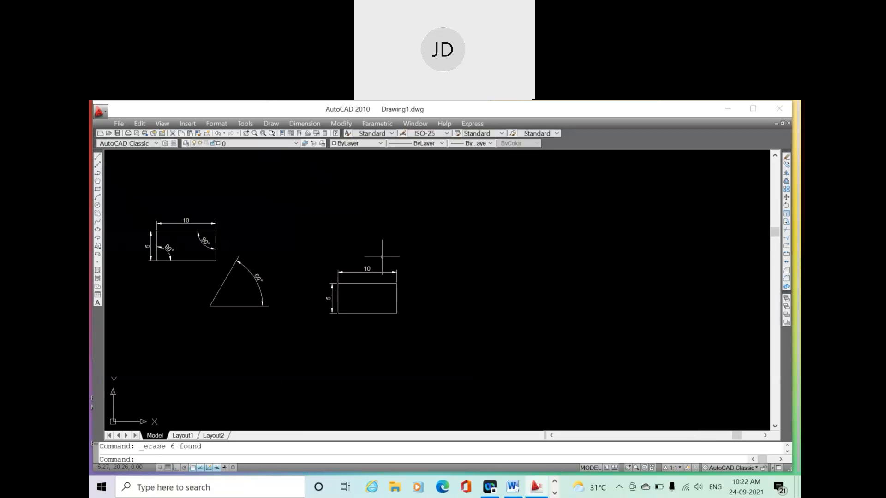
Step: Erase the horizontal and vertical dimensions of the remaining rectangle beside the 60-degree figure
scroll(382, 256, up, 3)
click(359, 268)
click(316, 233)
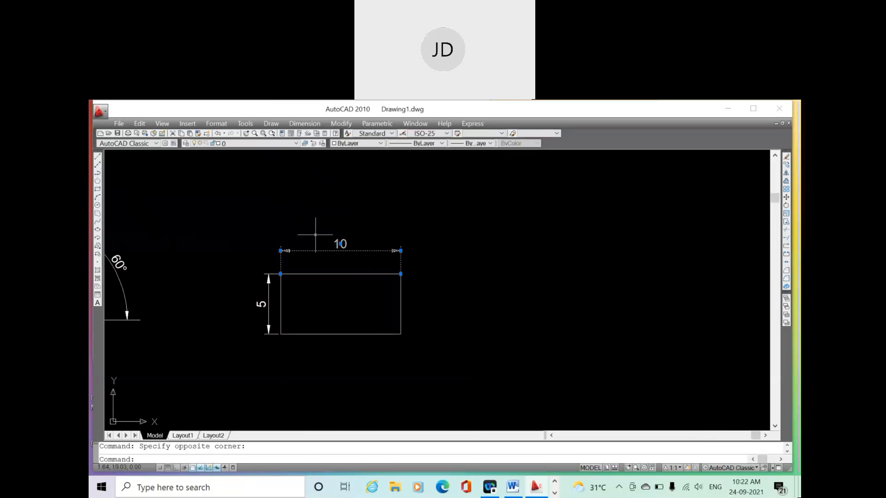
right_click(316, 233)
click(339, 327)
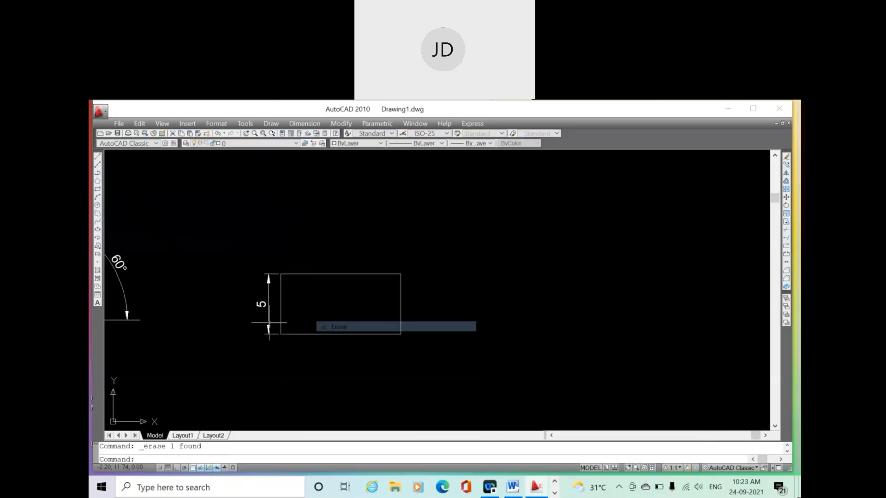
click(272, 316)
click(256, 274)
right_click(256, 275)
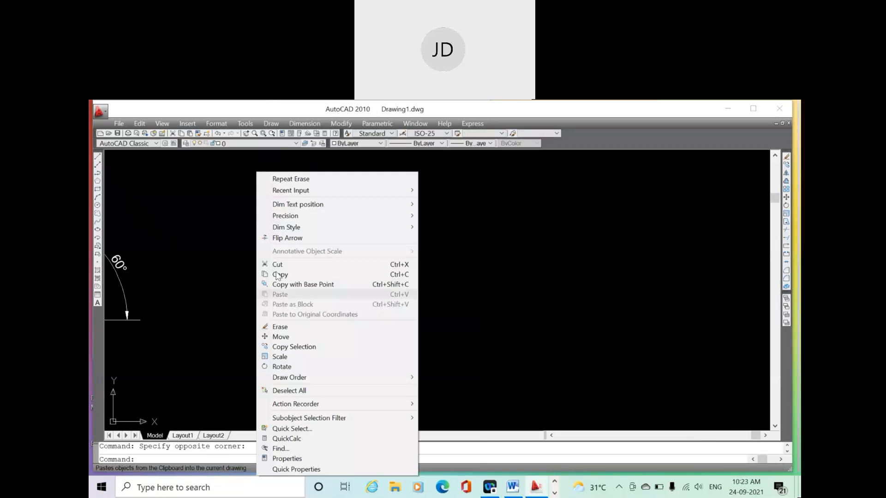
click(283, 326)
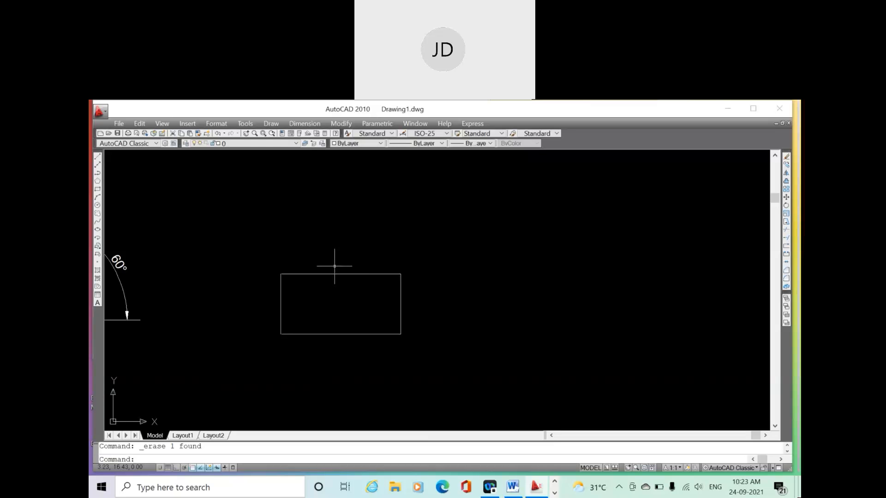
Step: Start a polyline above the rectangle's top-left corner at about (-1.3, 18.4) and draw a 10-unit segment to the right with Ortho on
click(97, 176)
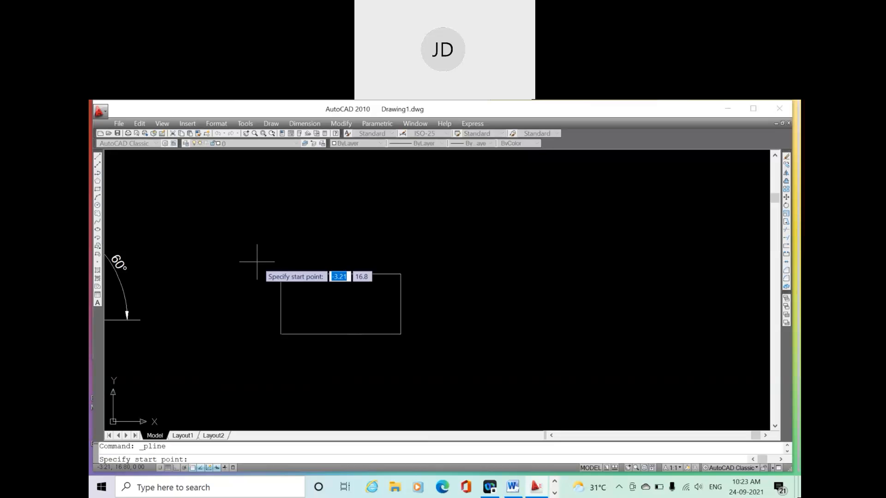
scroll(256, 262, up, 2)
click(279, 277)
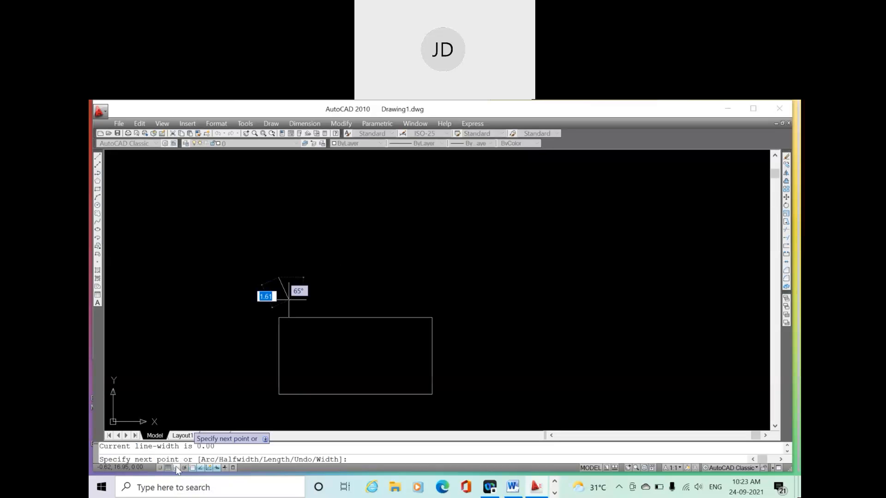
click(176, 468)
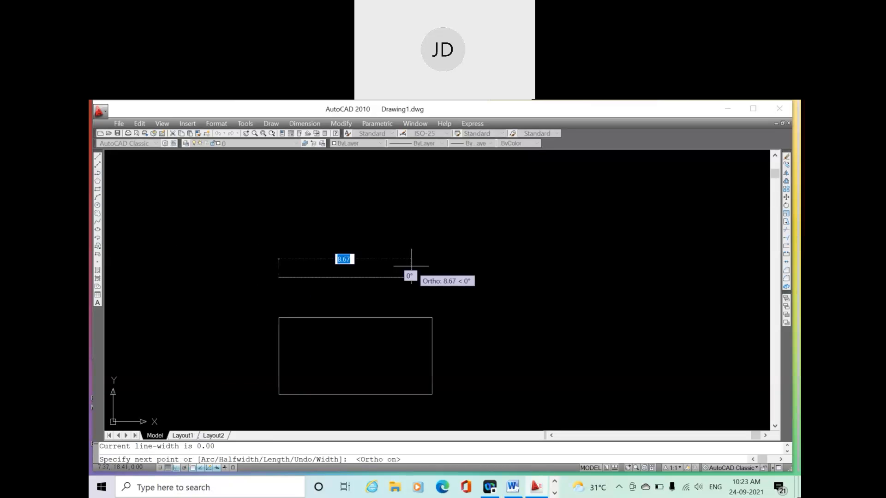
text(10)
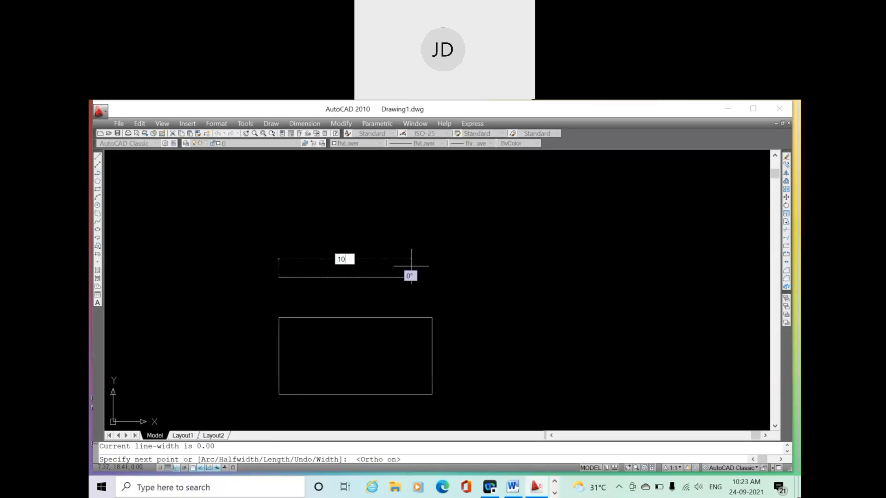
key(Return)
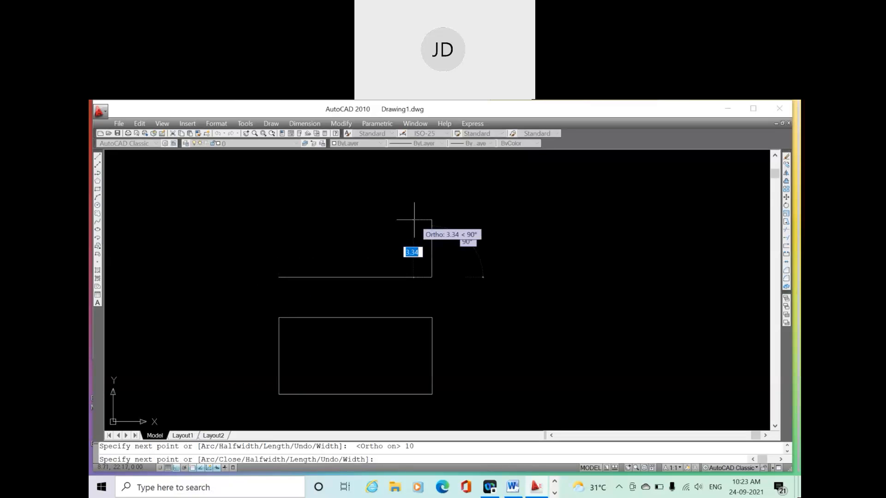
Step: Continue the polyline 5 units upward and 10 units to the left as typed lengths
text(5)
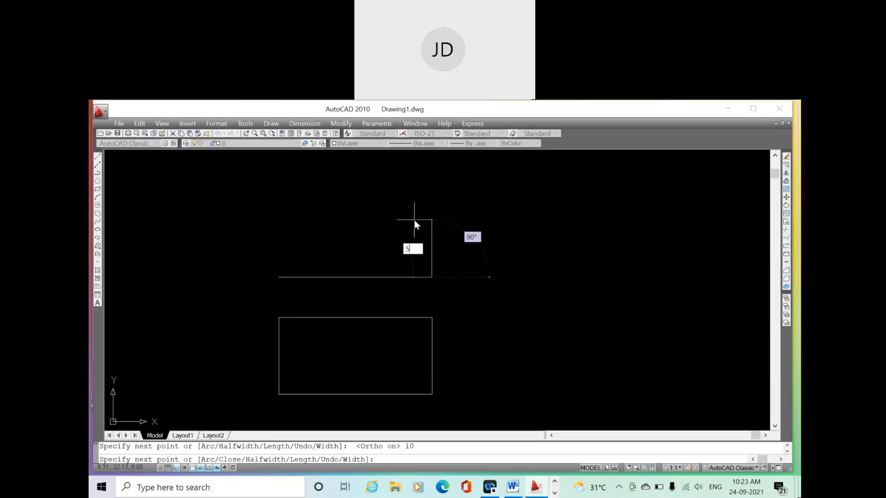
key(Return)
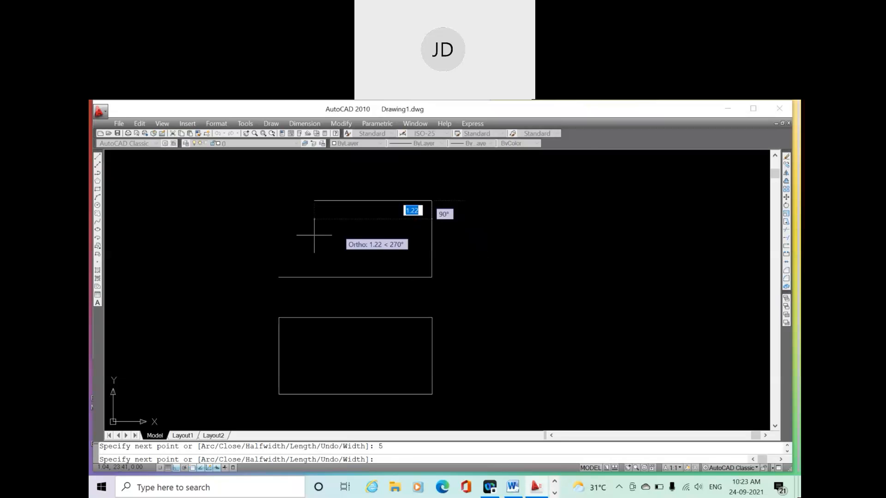
text(1)
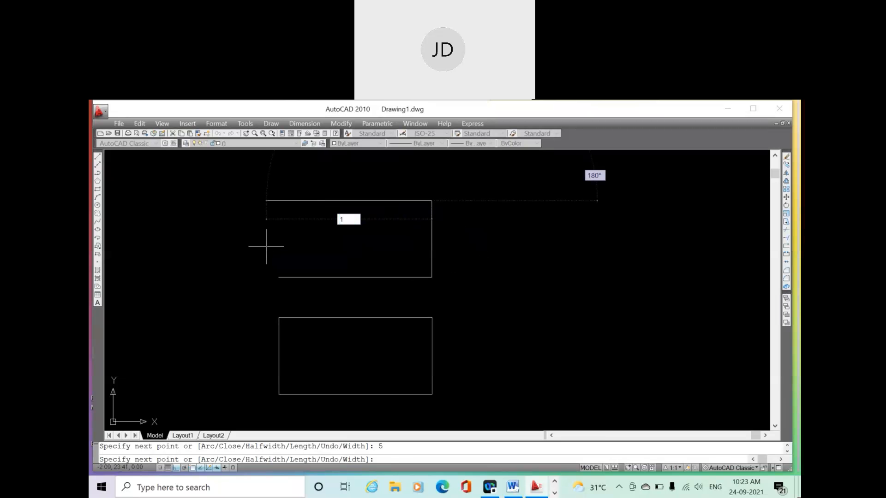
text(0)
key(Return)
Step: Draw the polyline's left side straight down to just above its starting corner and end the polyline
right_click(267, 247)
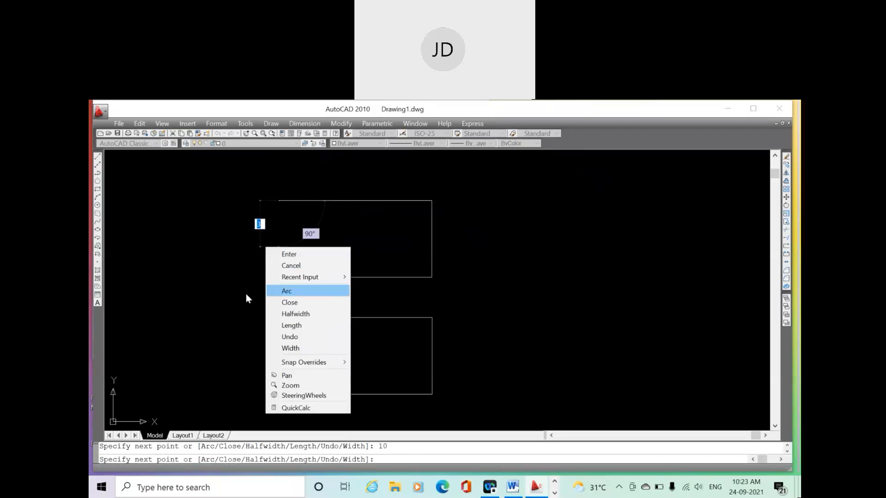
click(215, 280)
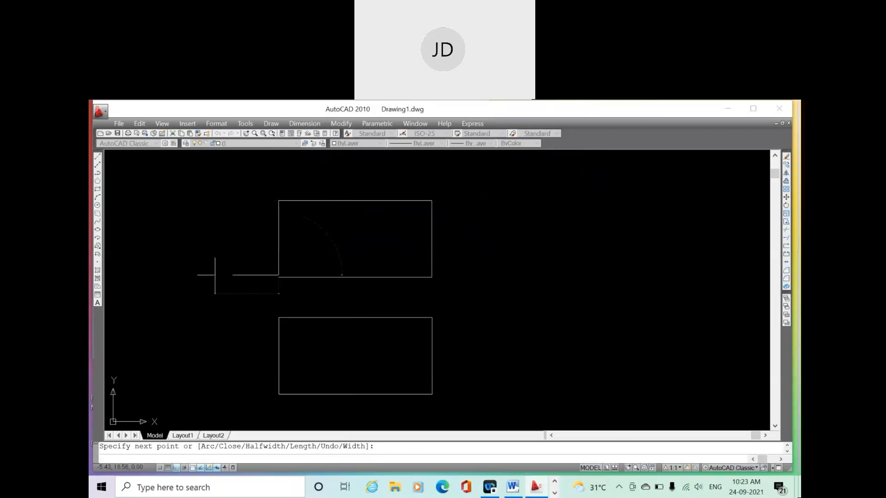
right_click(321, 245)
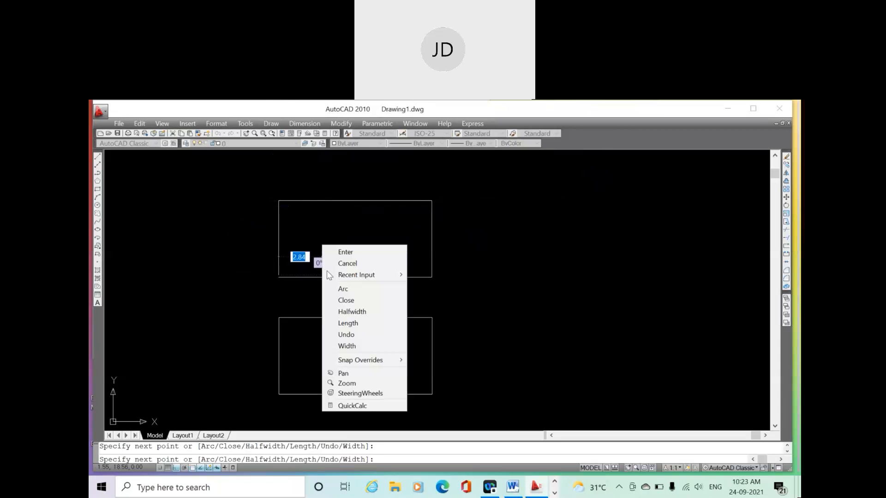
click(254, 270)
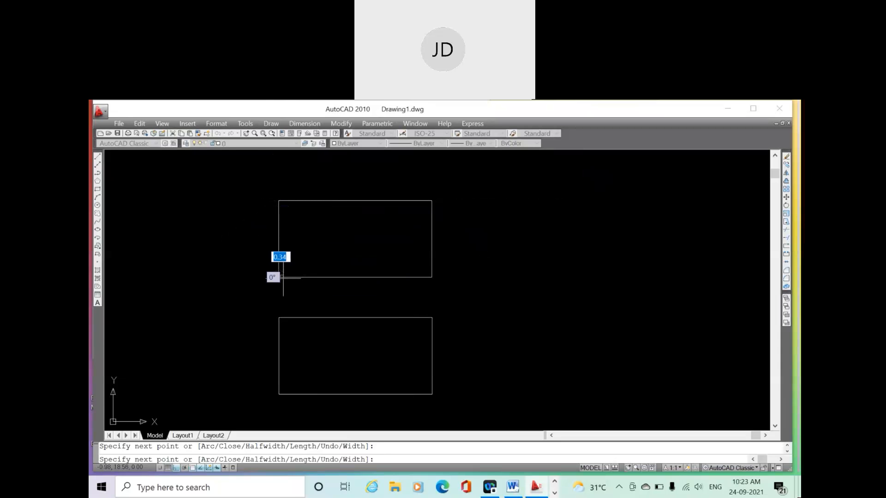
key(Escape)
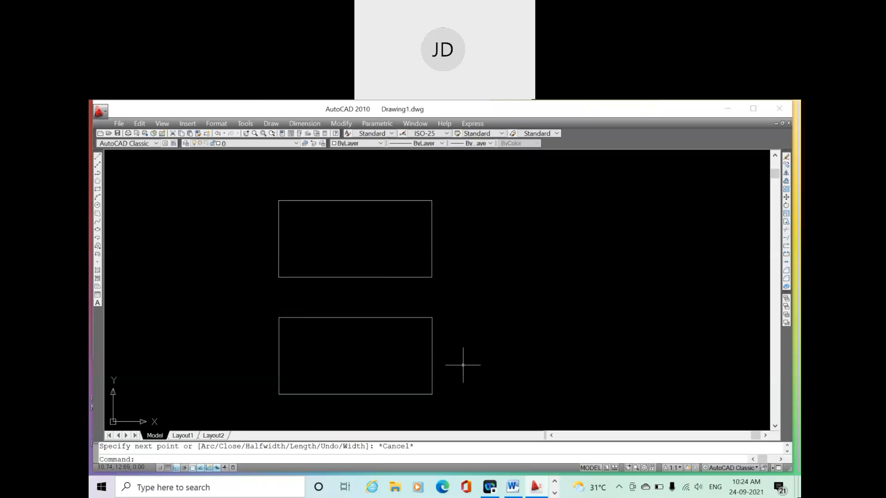
Step: Compare how the lower rectangle's right side and the upper polyline rectangle behave when each is selected
click(431, 359)
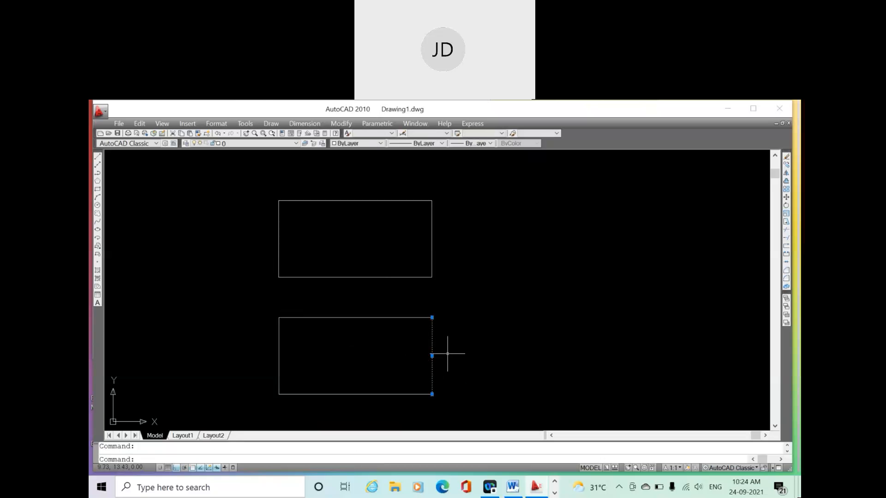
key(Escape)
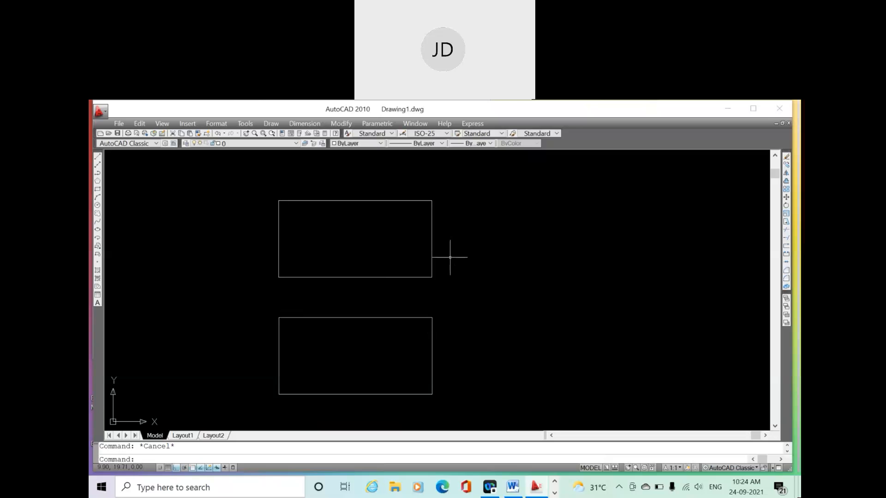
click(432, 236)
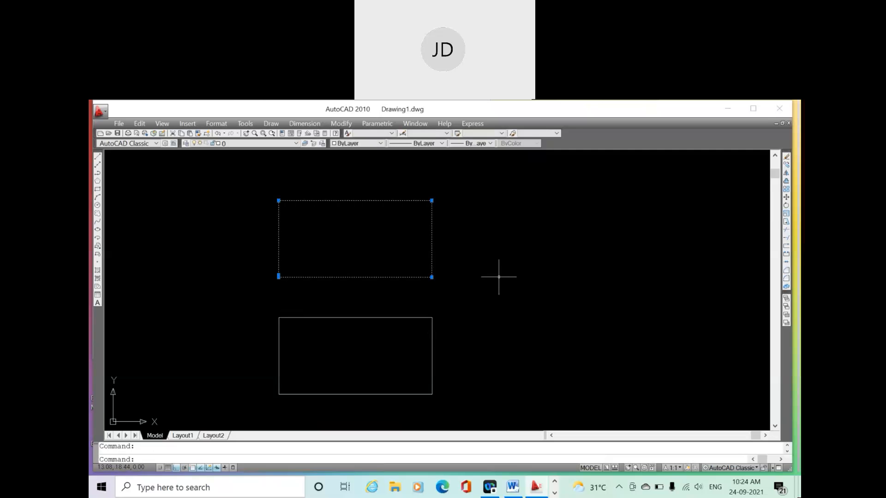
key(Escape)
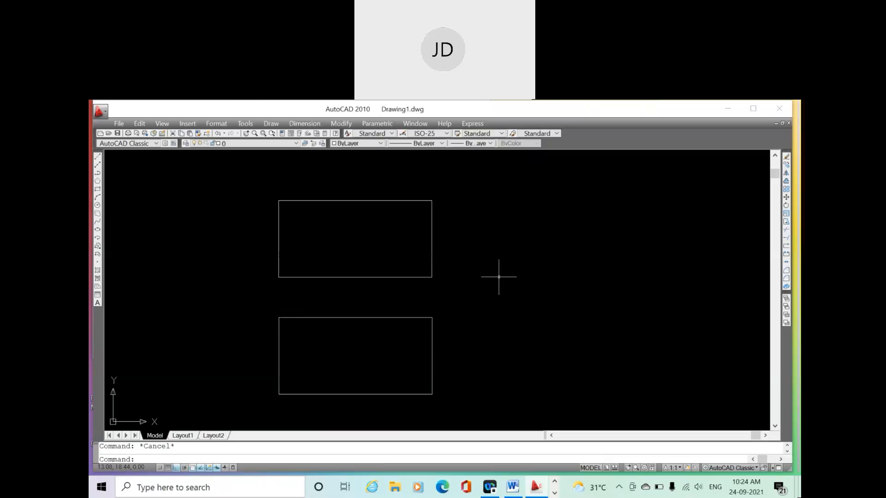
click(430, 356)
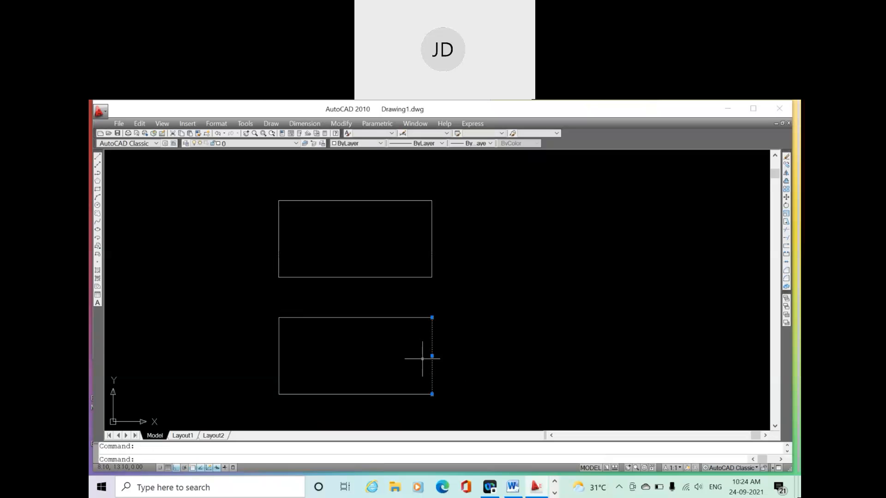
key(Escape)
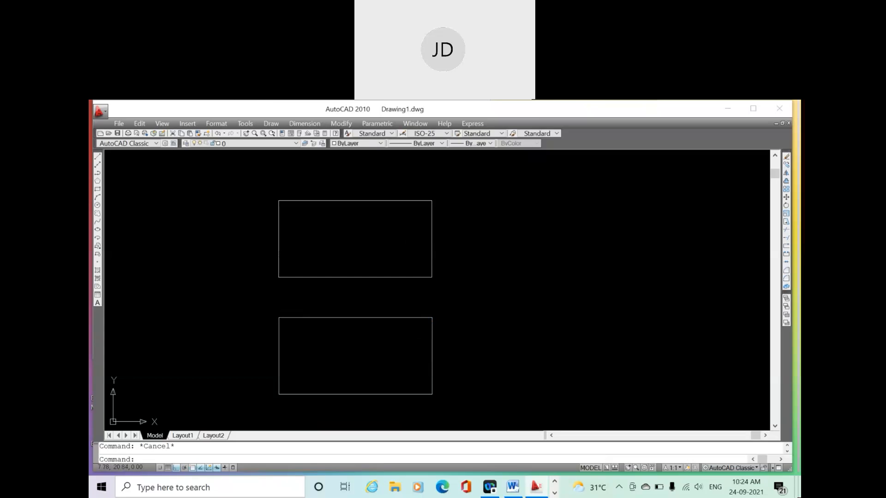
click(430, 236)
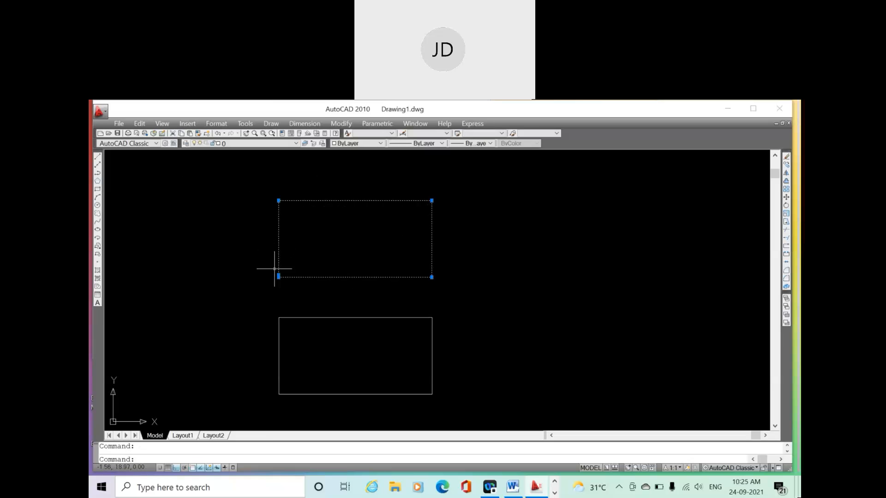
key(Escape)
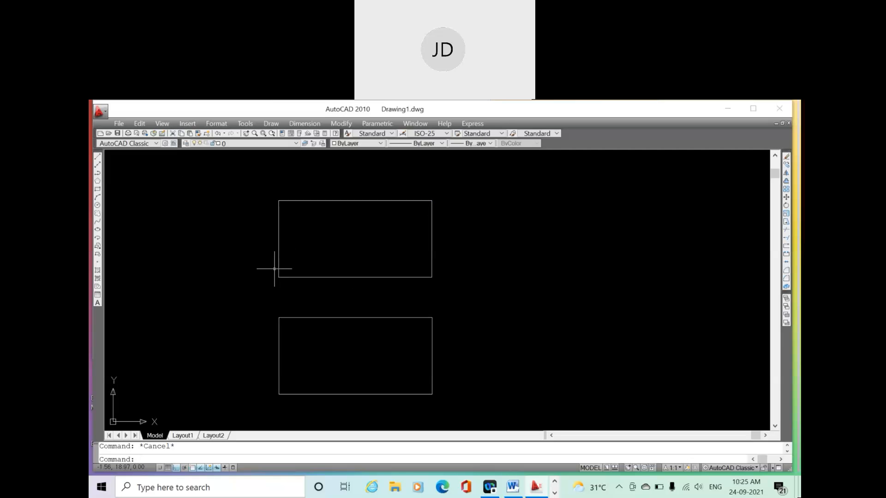
click(278, 262)
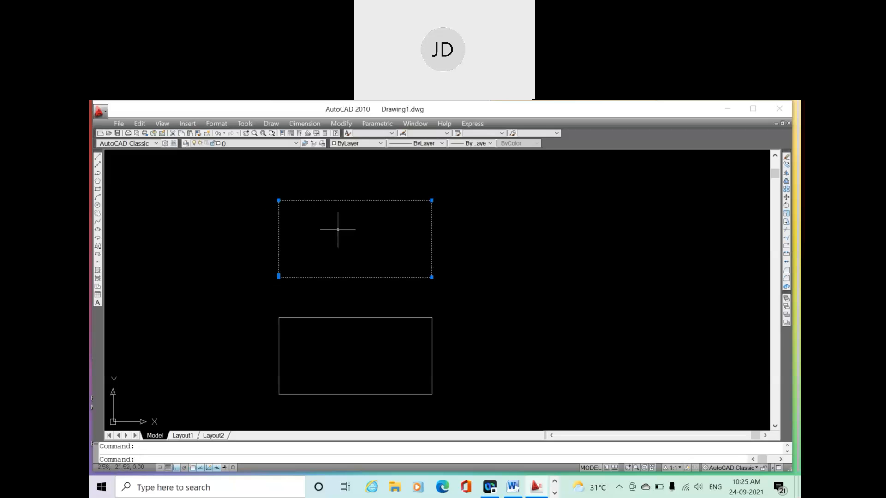
key(Escape)
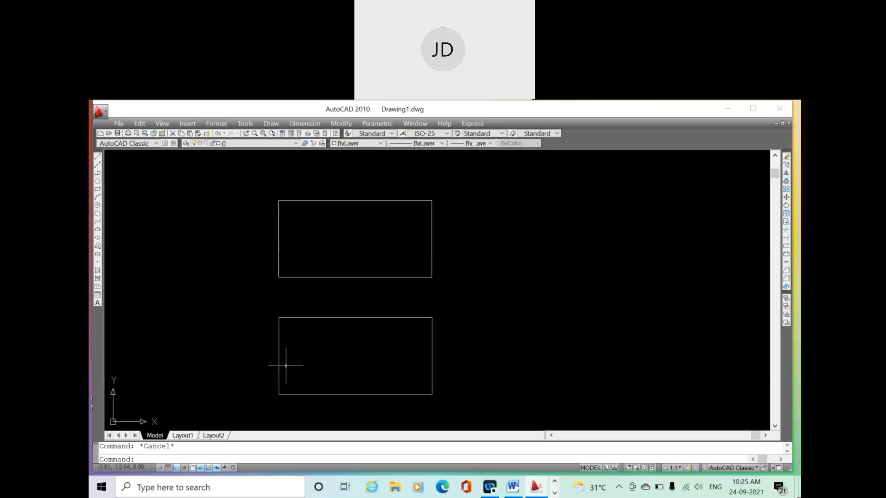
Step: Select the left, right, top and bottom sides of the lower rectangle one at a time to examine its individual objects
drag(285, 365, 272, 350)
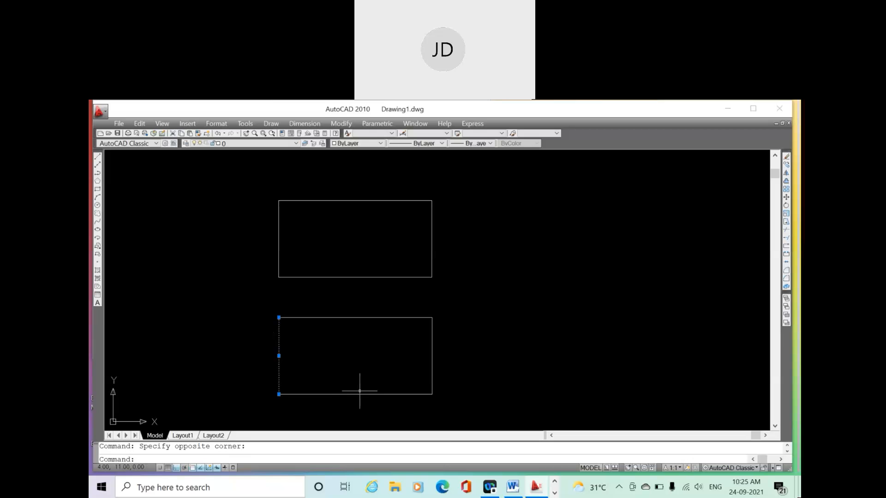
key(Escape)
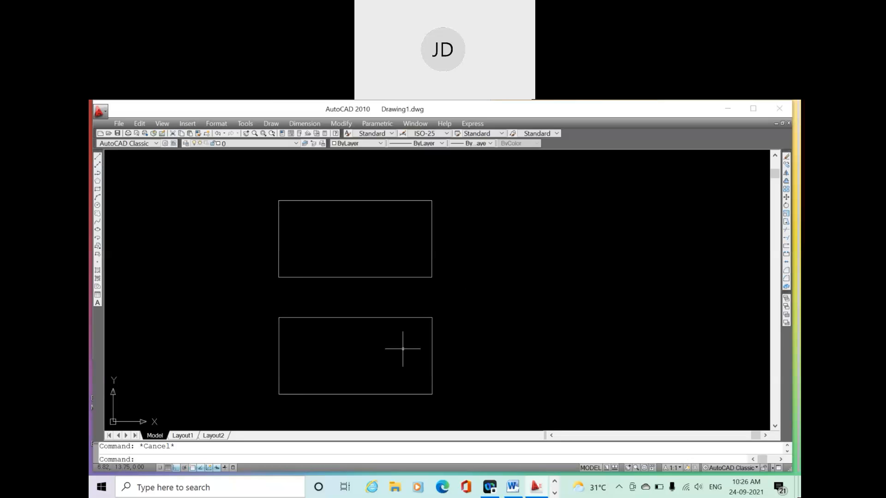
click(432, 352)
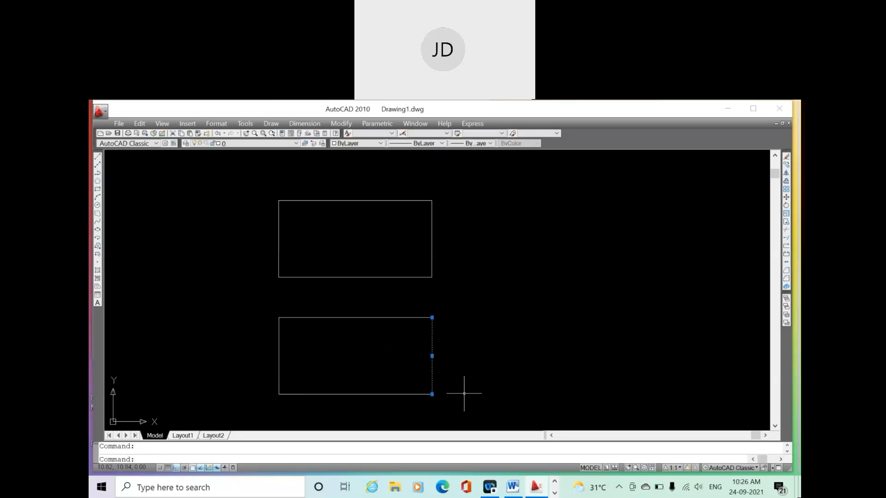
key(Escape)
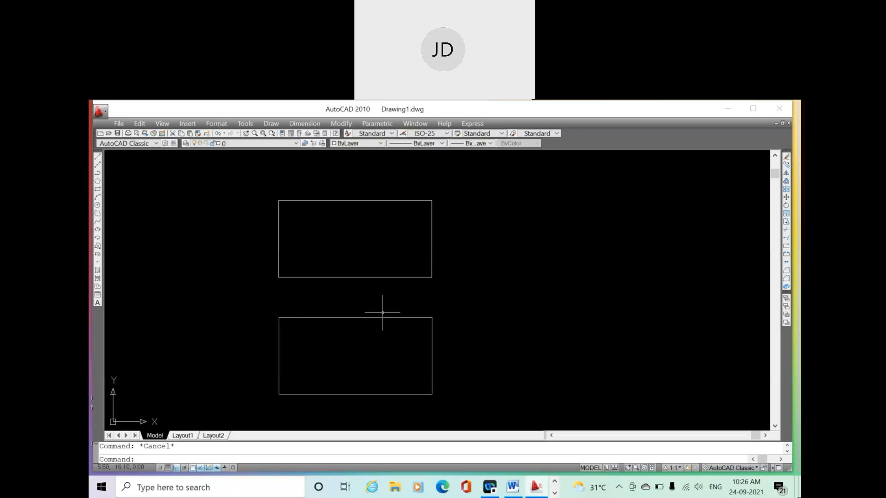
click(380, 317)
key(Escape)
double_click(278, 360)
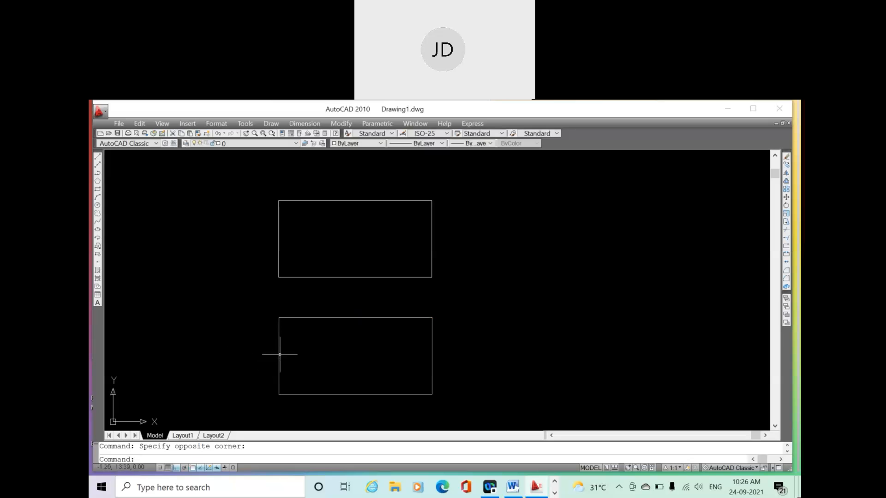
click(279, 352)
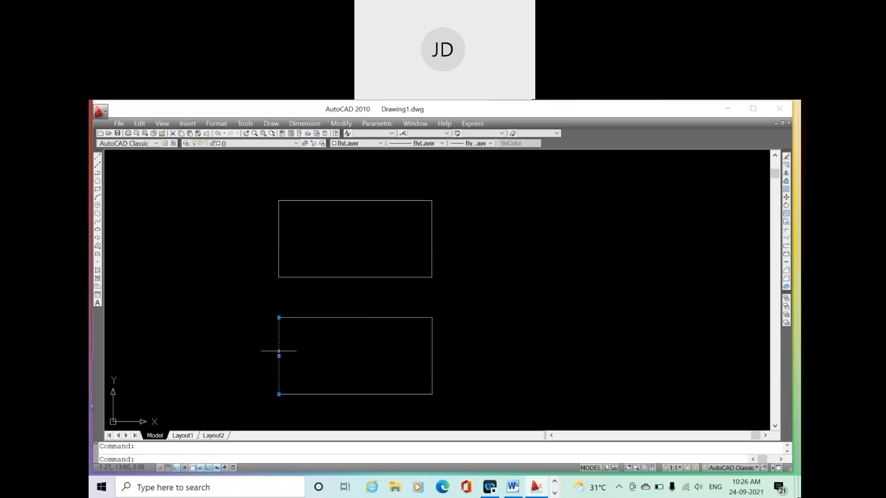
key(Escape)
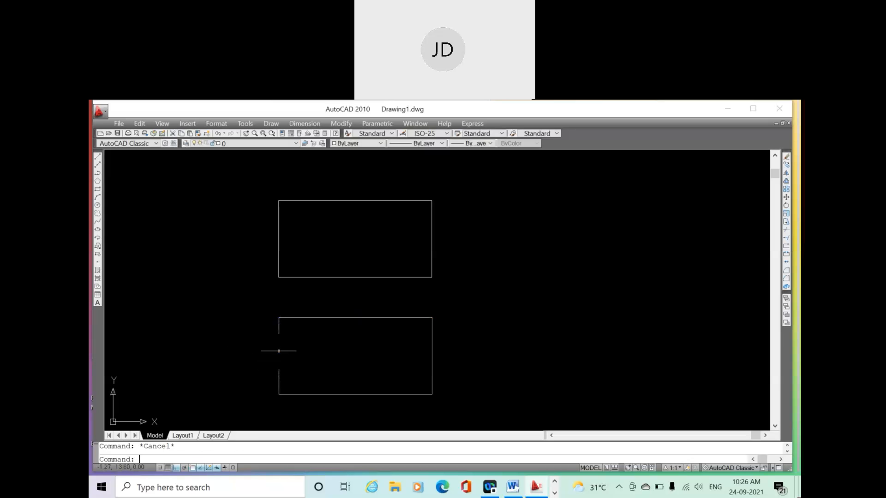
click(355, 395)
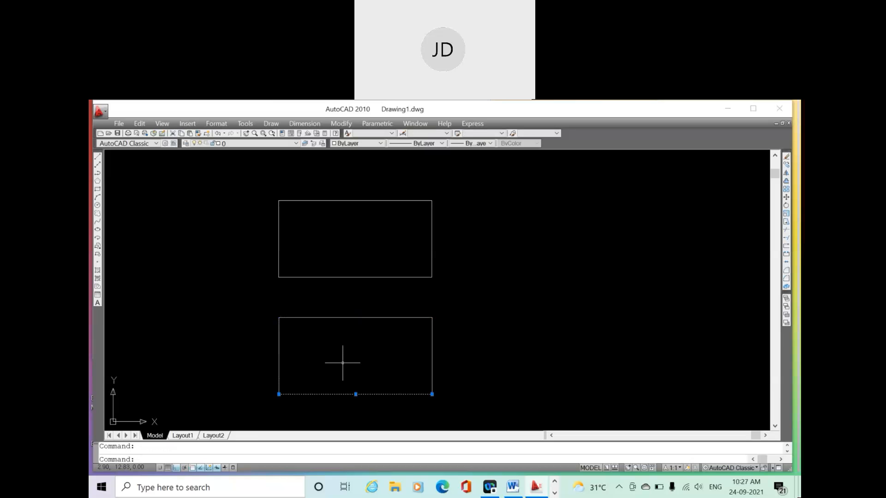
key(Escape)
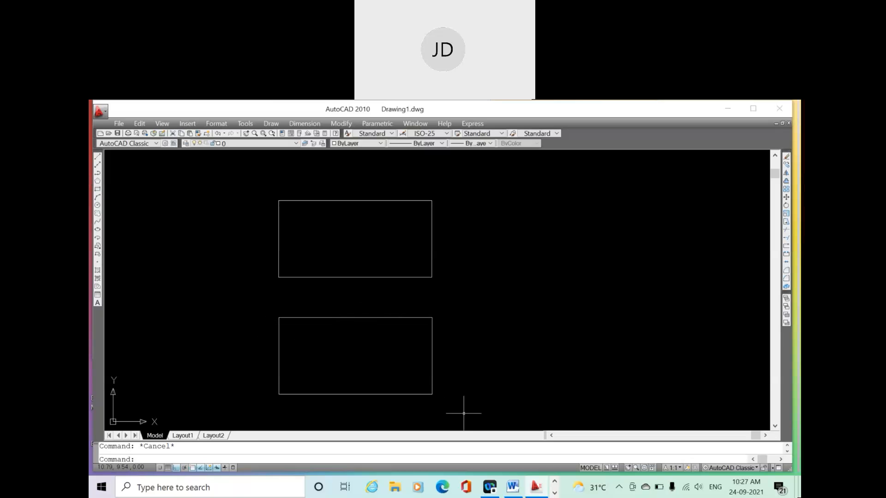
Step: Select all four lines of the lower rectangle and move them horizontally to the empty area at the right of the drawing
click(238, 303)
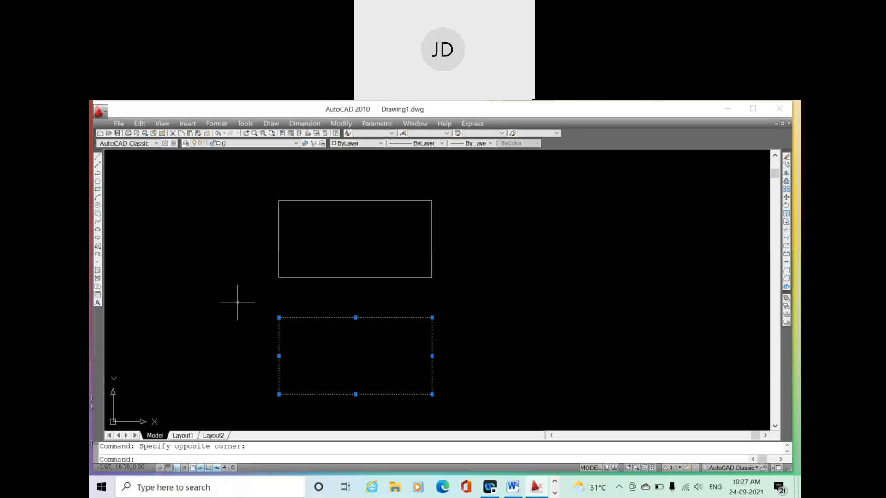
right_click(237, 303)
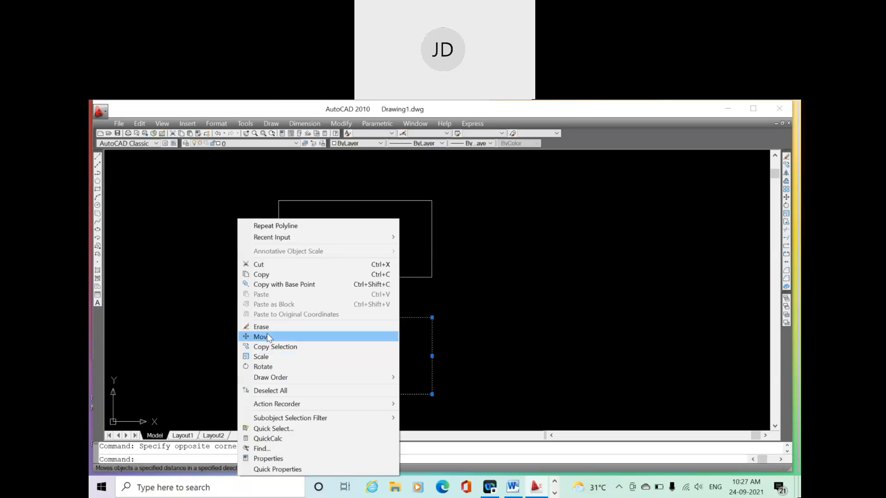
click(269, 337)
click(278, 329)
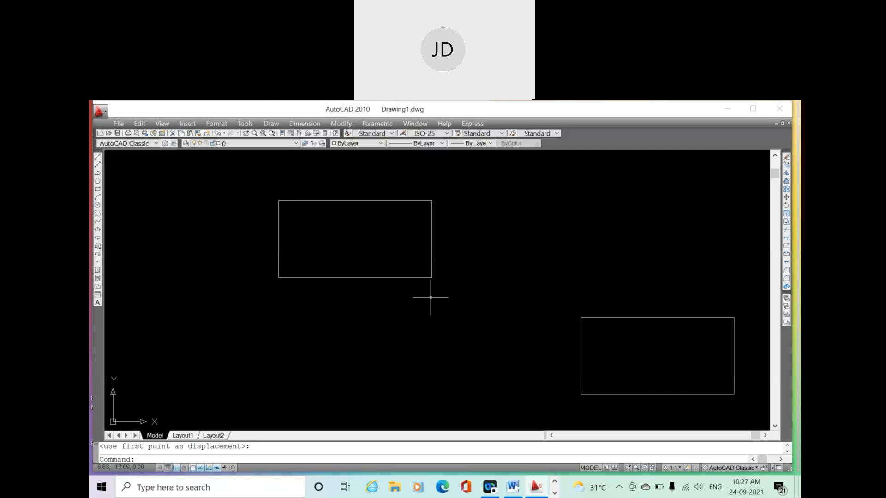
click(499, 311)
key(Escape)
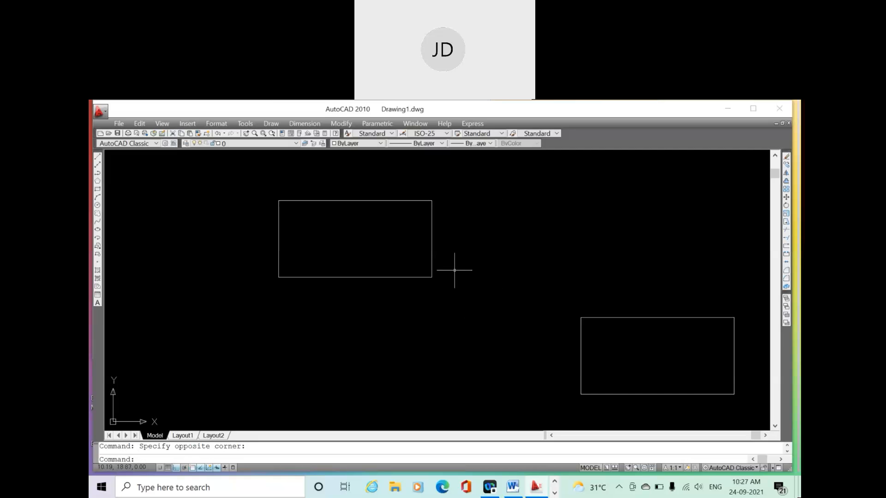
Step: Move the polyline rectangle straight down until it is roughly level with the line rectangle
click(432, 243)
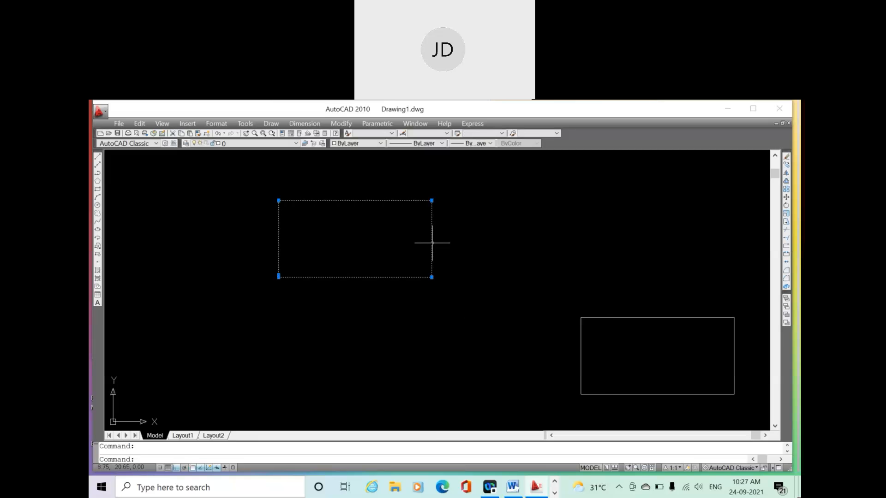
right_click(432, 243)
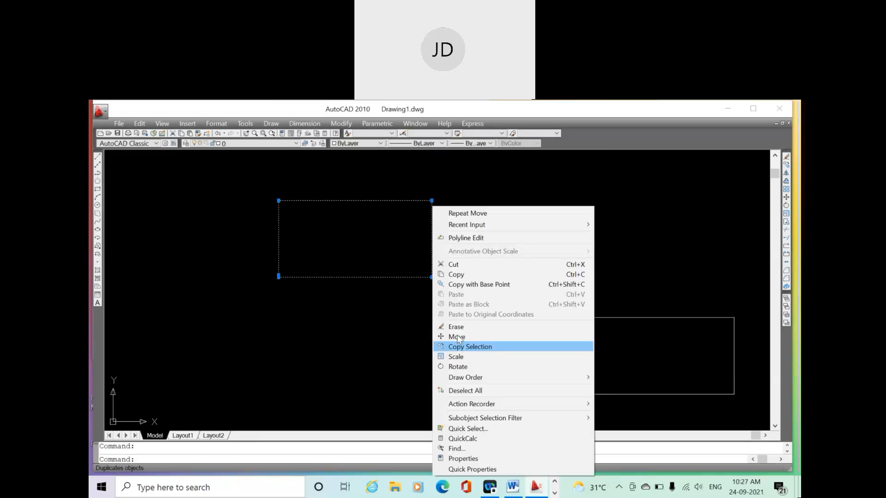
click(456, 337)
click(278, 277)
click(250, 390)
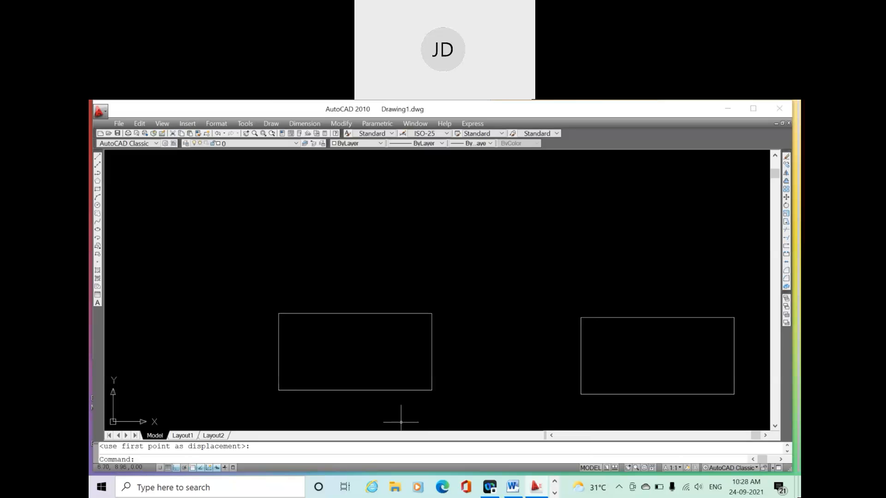
Step: Examine how the moved polyline rectangle is selected with a crossing window around it, and clear the selection
click(440, 413)
click(447, 411)
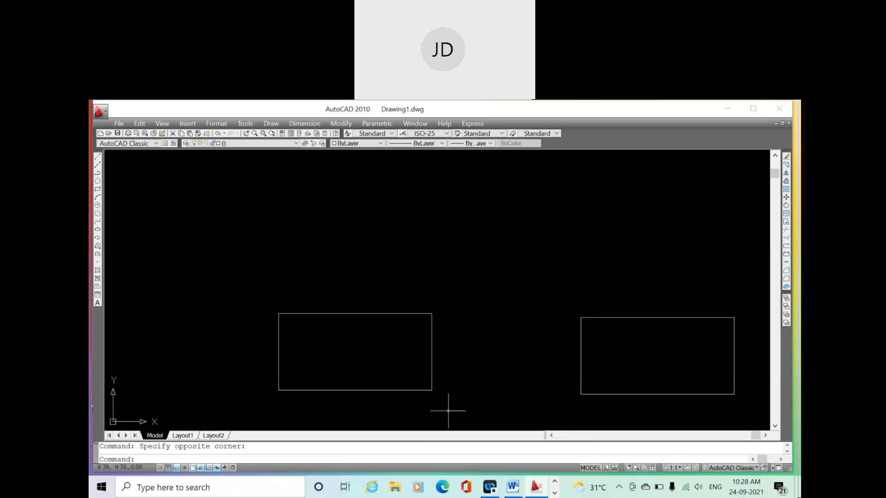
click(448, 410)
click(233, 304)
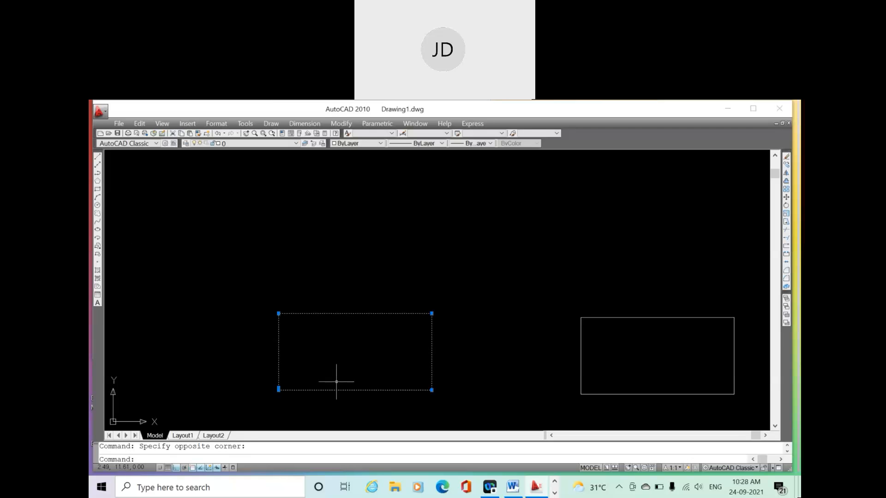
key(Escape)
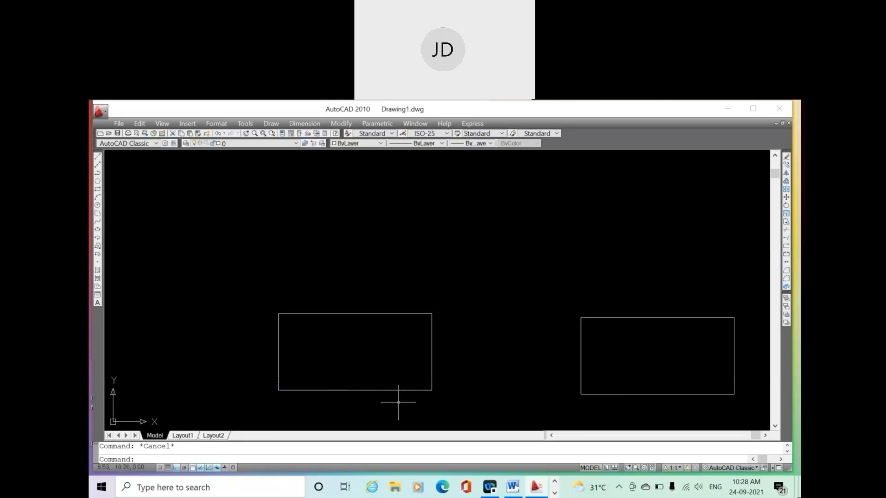
click(464, 406)
click(233, 298)
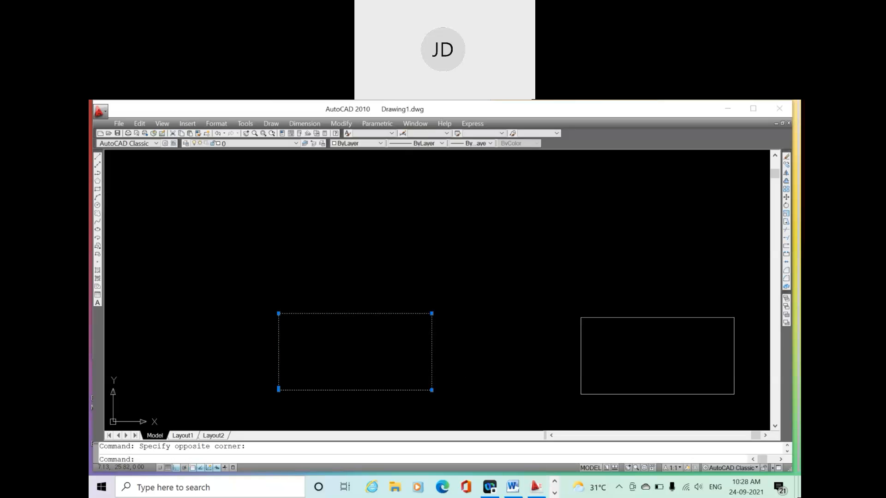
click(325, 200)
key(Escape)
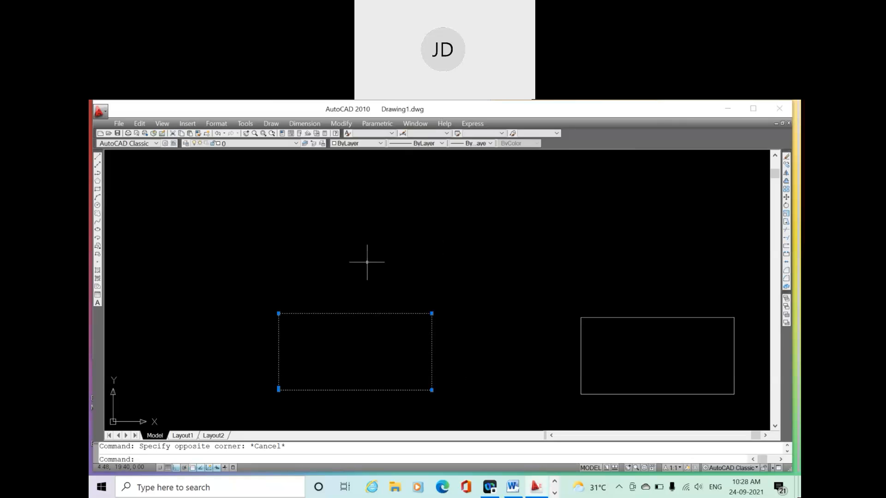
key(Escape)
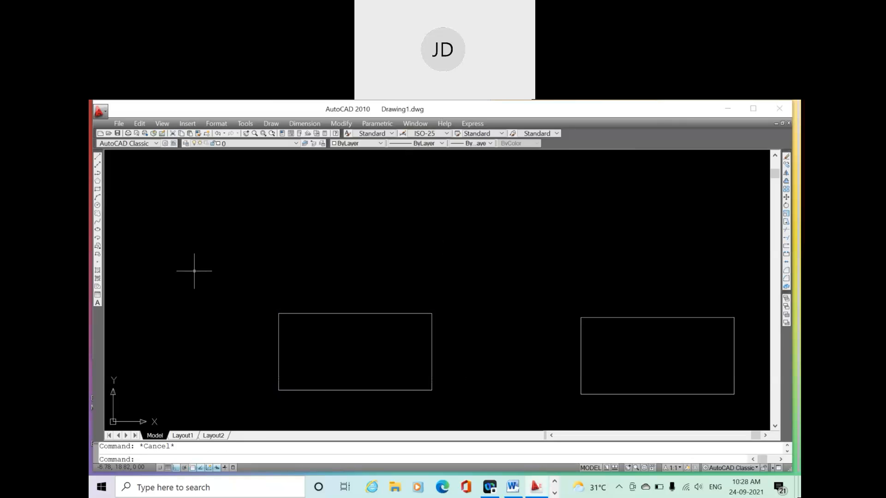